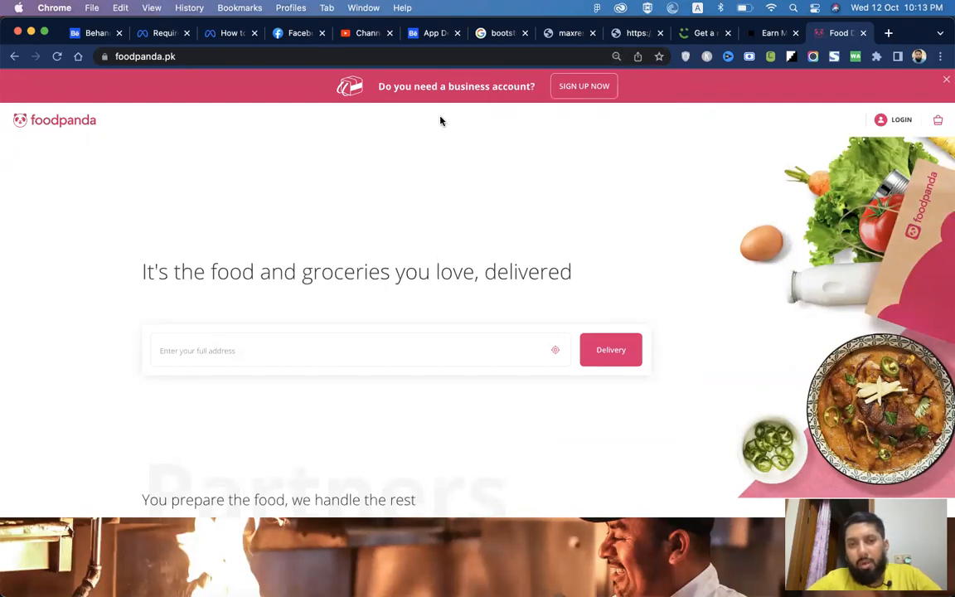
Step: Zoom the Chrome page out and scroll through it to review the content
key("super+minus")
key("super+minus")
key("super+minus")
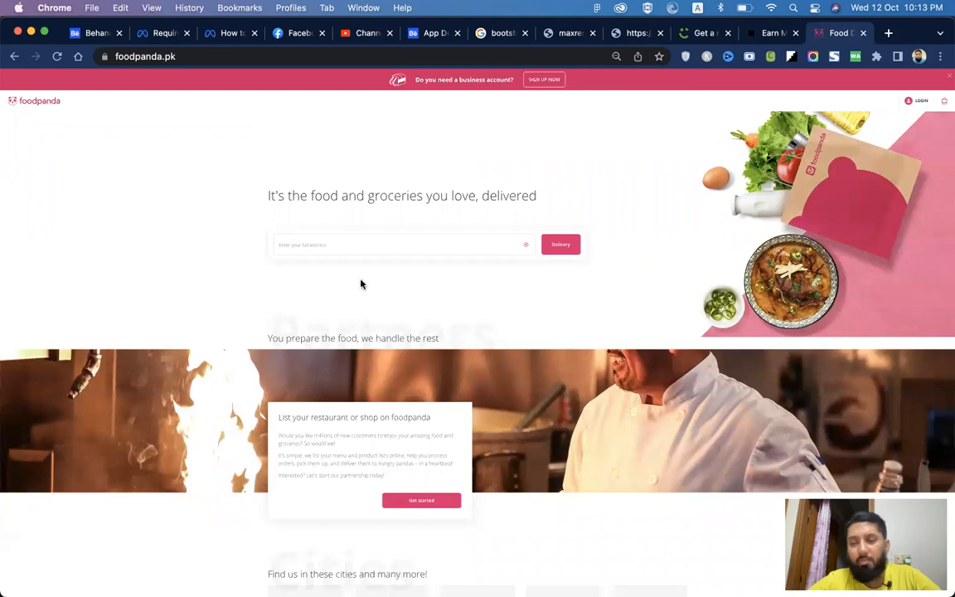
scroll(632, 351, "down", 5)
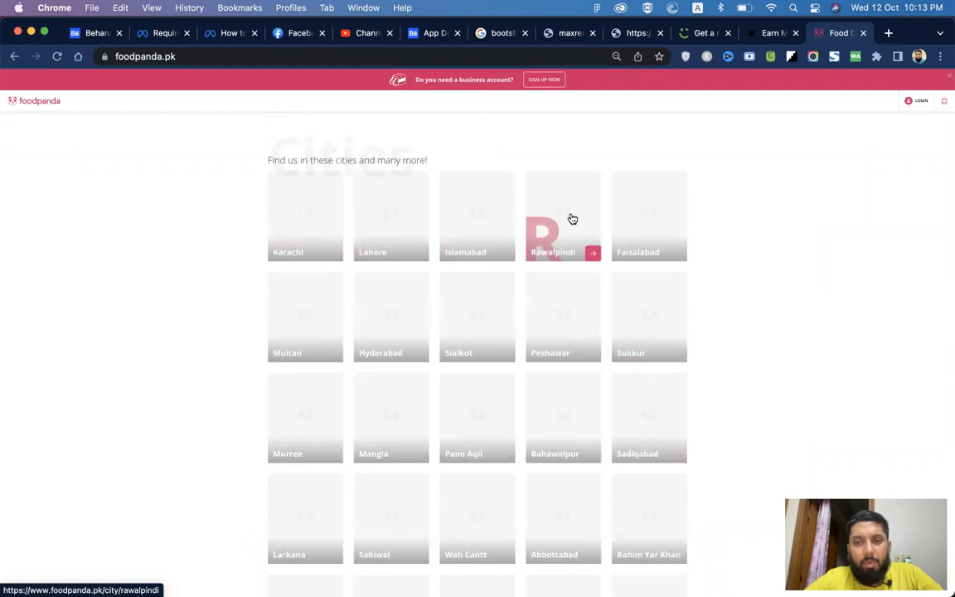
scroll(638, 212, "down", 3)
scroll(640, 211, "down", 15)
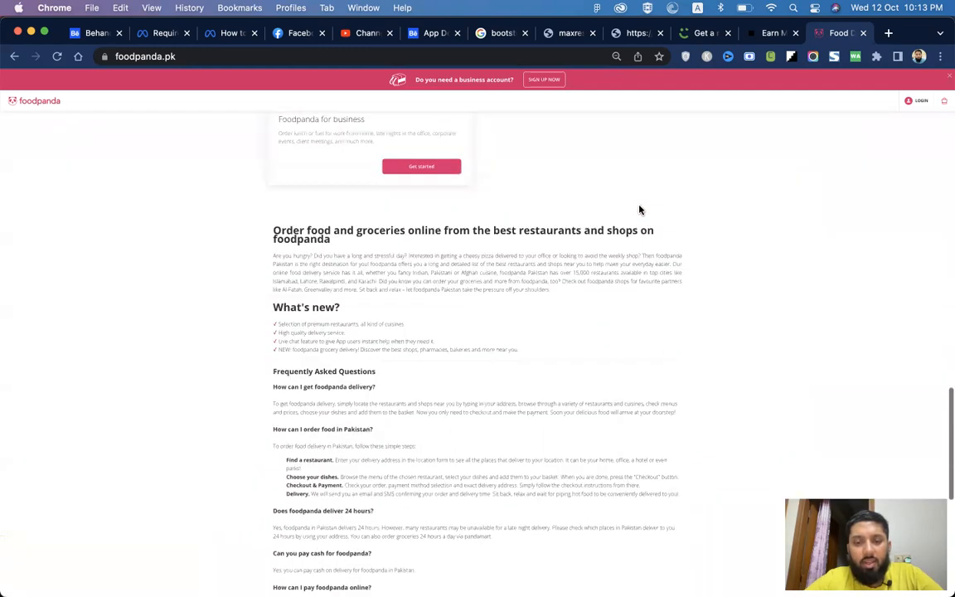
scroll(639, 210, "up", 3)
scroll(639, 209, "up", 15)
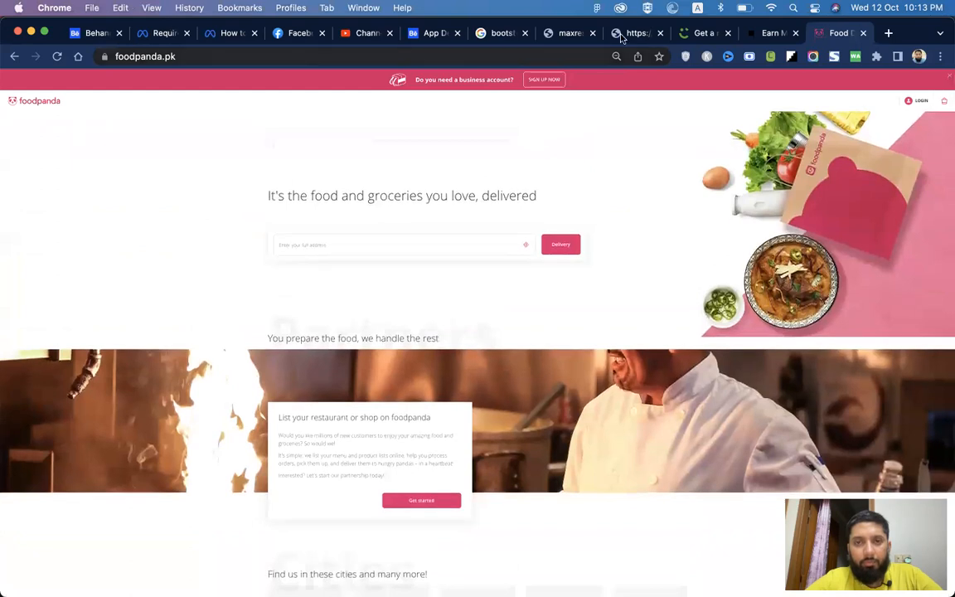
Step: Move the Careem tab beside the search results and return to the bootstrap grid image results
left_click(709, 36)
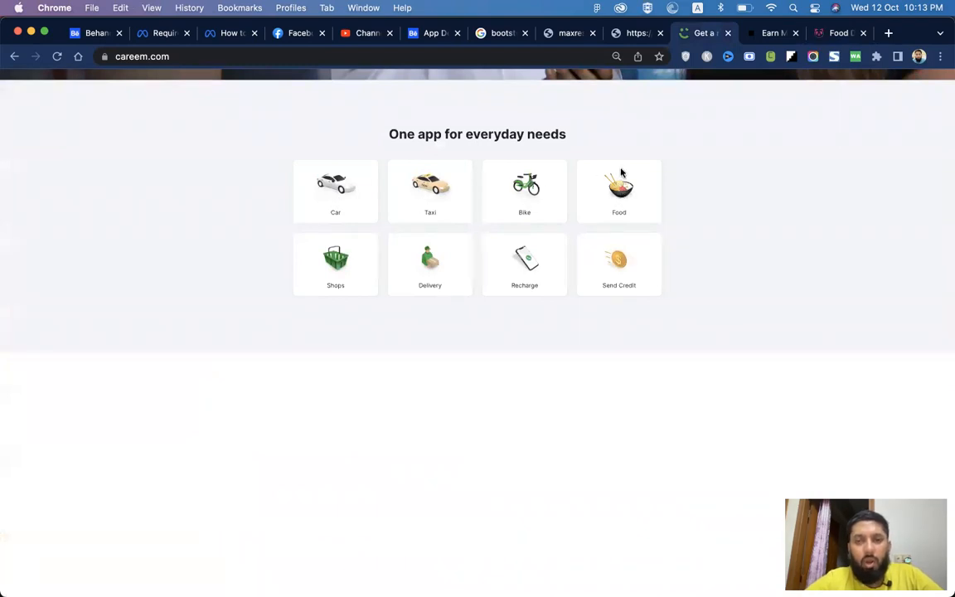
left_click_drag(696, 33, 537, 33)
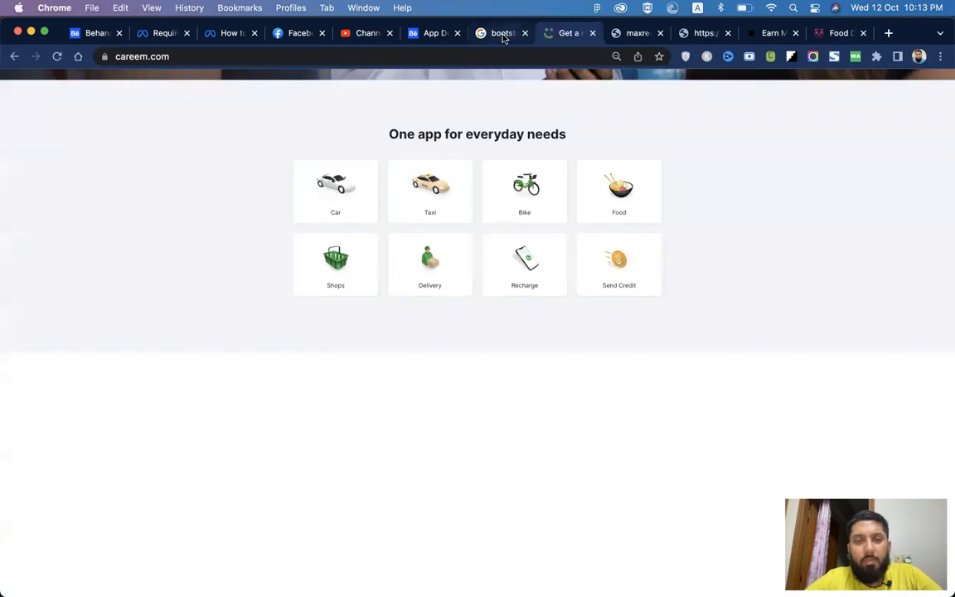
left_click(501, 33)
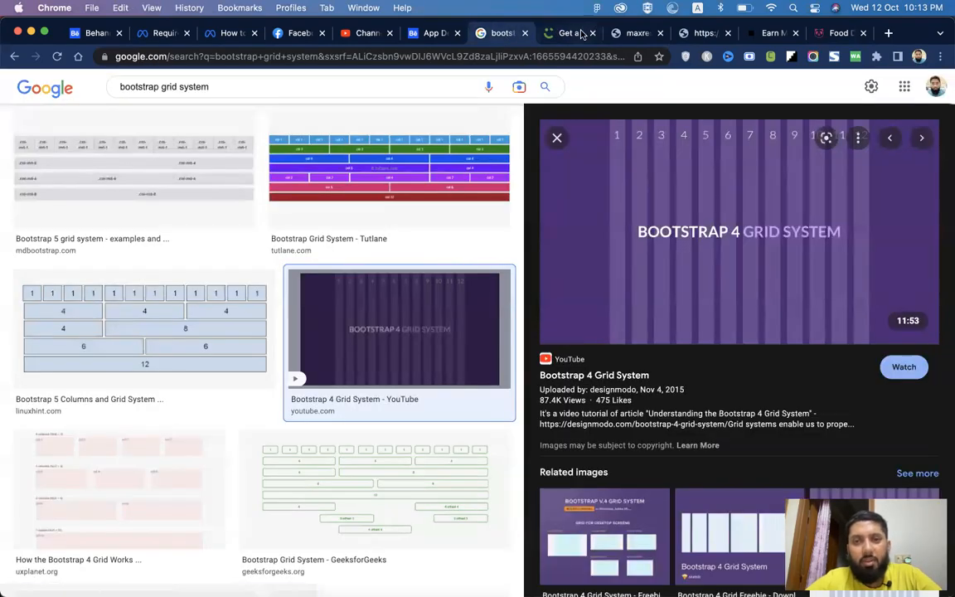
Step: Open the Bootstrap 4 grid image full-size in a new tab and copy it
right_click(692, 221)
left_click(716, 339)
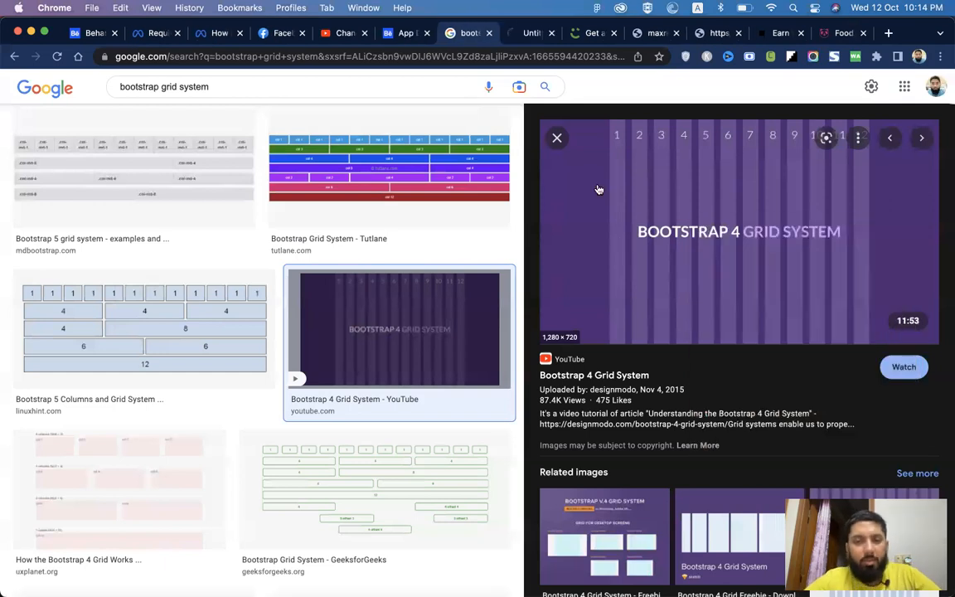
left_click(527, 34)
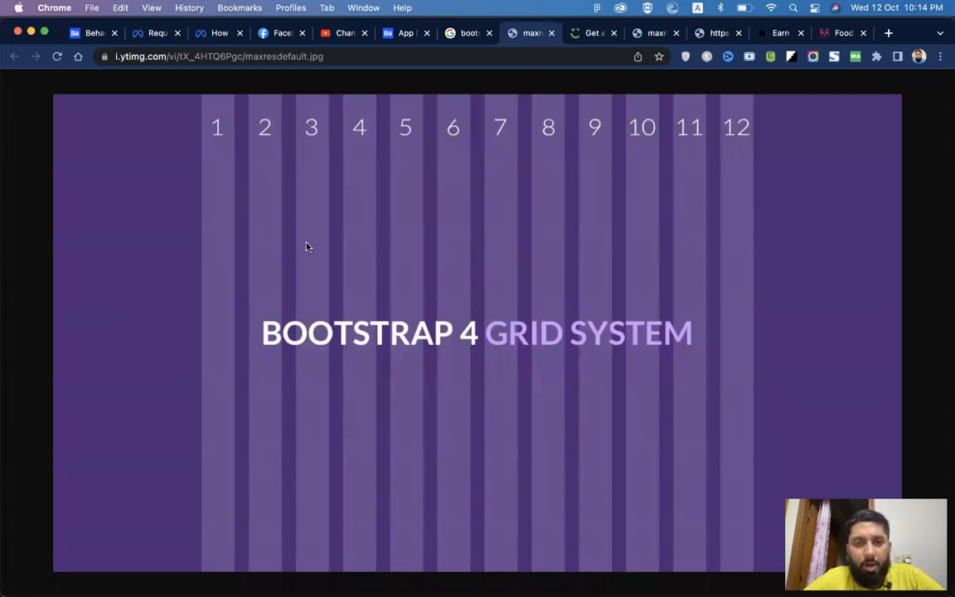
right_click(391, 203)
left_click(402, 242)
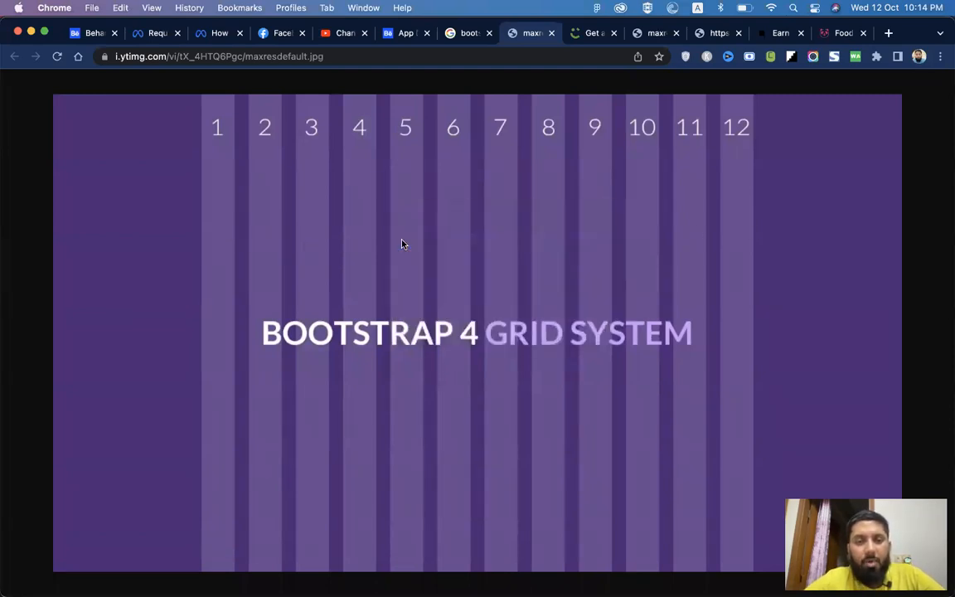
Step: Switch to Figma and delete the iPhone 14 - 1 frame
key("super+Tab")
key("super+Tab")
left_click(259, 311)
left_click(631, 219)
left_click(352, 111)
key("Delete")
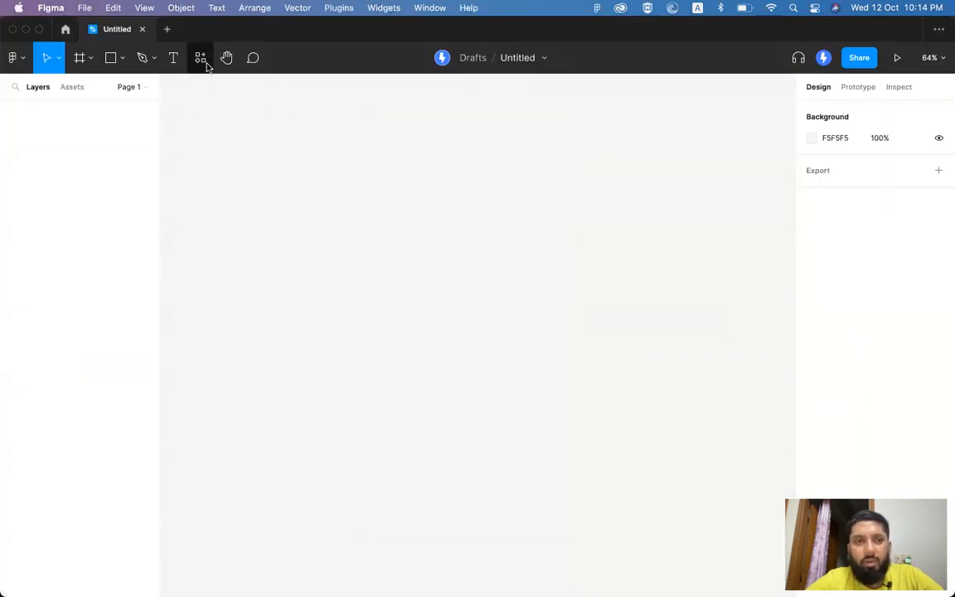
Step: Create a 1728×1117 frame from the Desktop preset MacBook Pro 16"
left_click(79, 58)
left_click(823, 134)
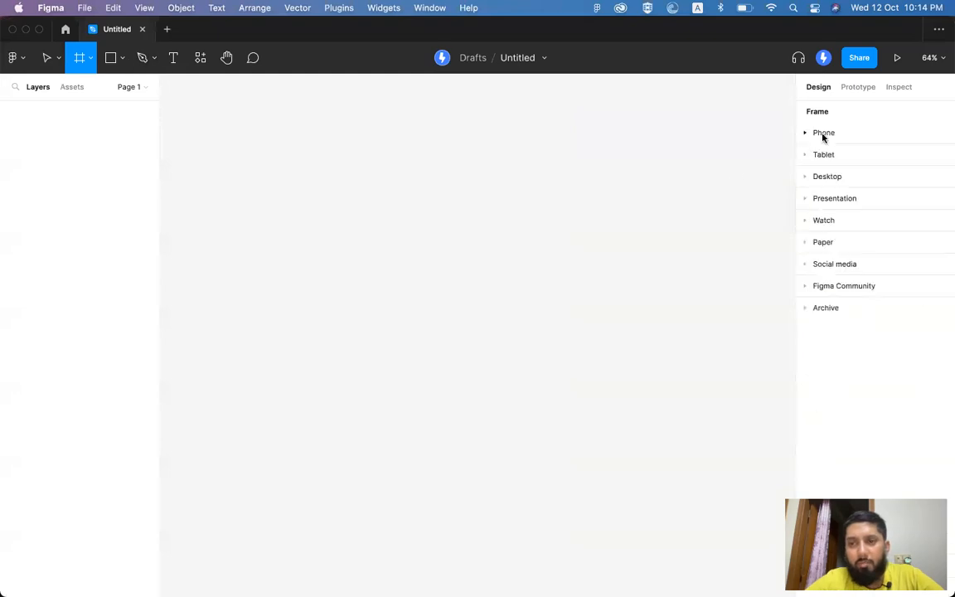
left_click(824, 175)
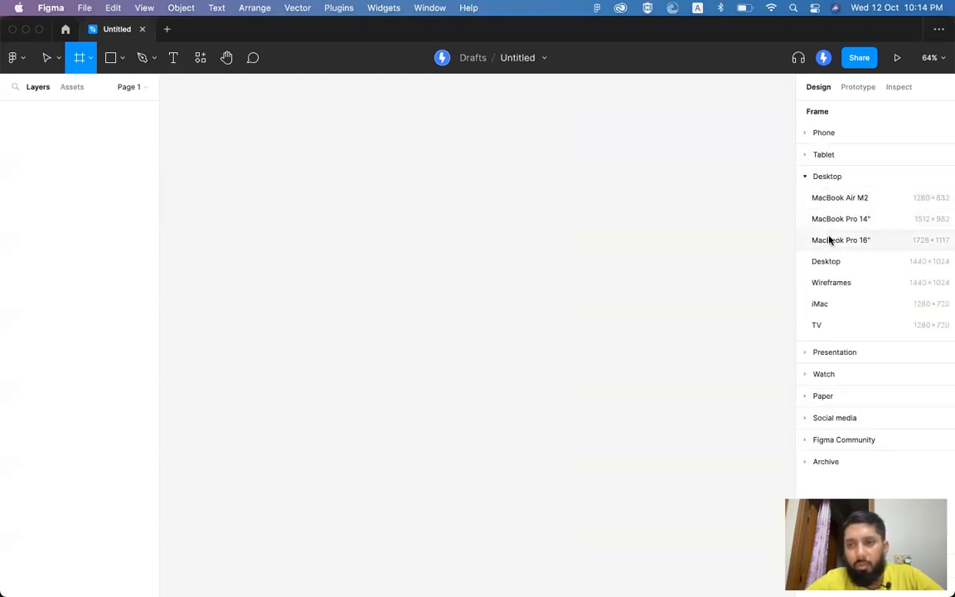
left_click(828, 239)
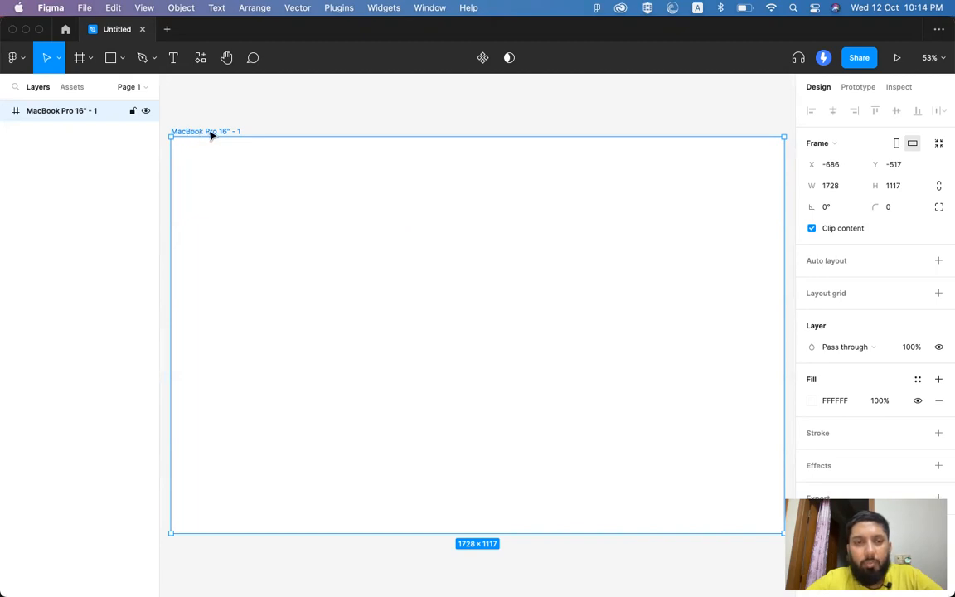
Step: Try a pink and then a blue fill on the MacBook frame
left_click(815, 401)
mouse_move(746, 369)
left_mouse_down()
mouse_move(662, 290)
mouse_move(684, 281)
mouse_move(686, 305)
mouse_move(749, 276)
mouse_move(787, 273)
left_mouse_up()
left_click(737, 439)
key("Escape")
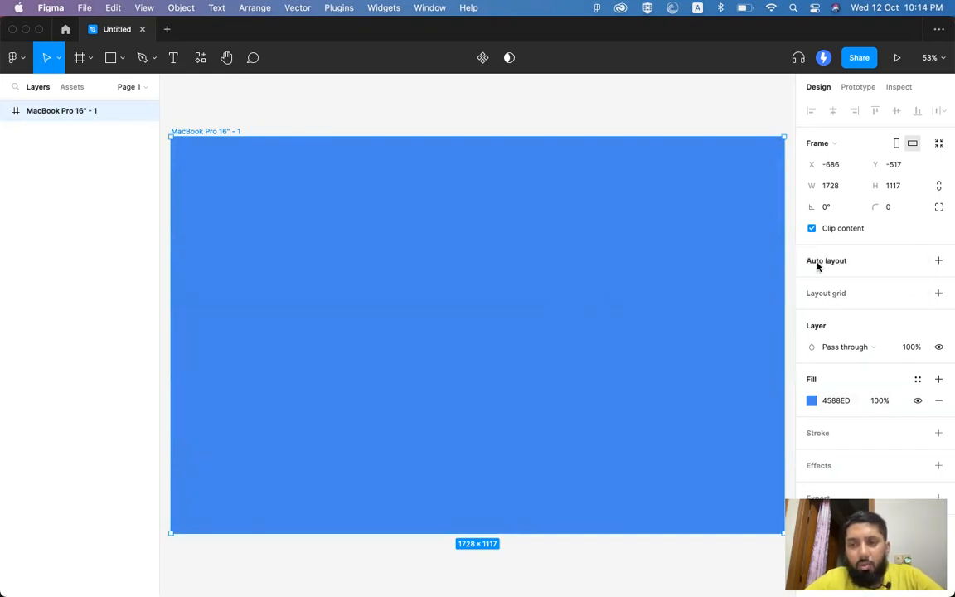
Step: Add a 10px layout grid and lighten the frame fill to pale grey E3E7ED, viewed at 100%
left_click(938, 294)
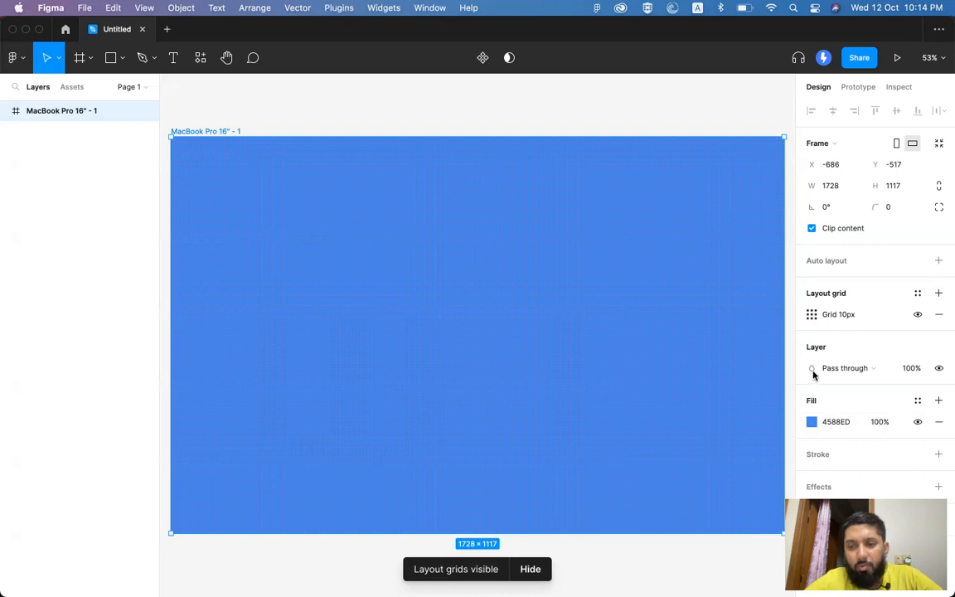
left_click(811, 421)
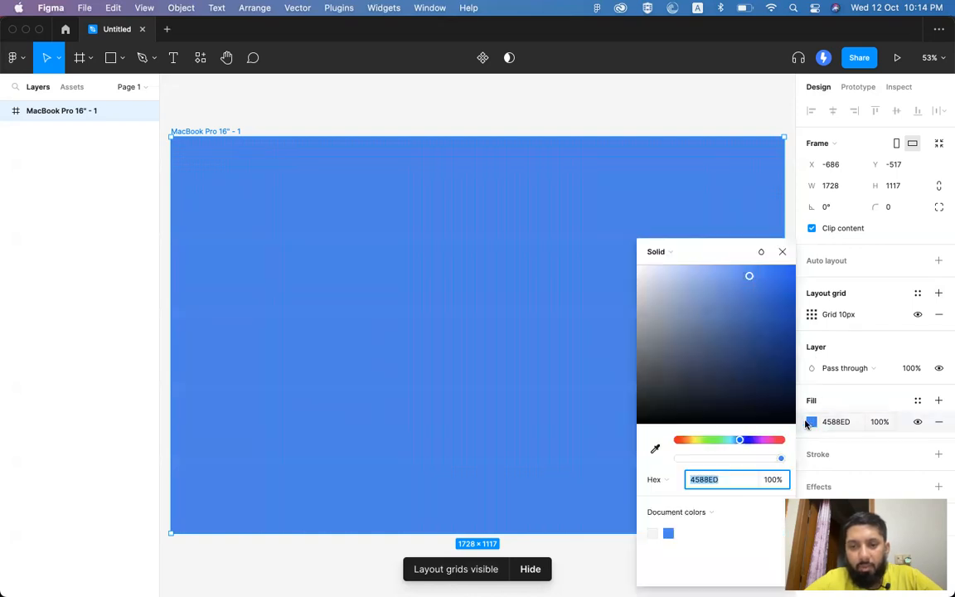
left_click(673, 271)
mouse_move(673, 276)
left_mouse_down()
mouse_move(645, 274)
mouse_move(769, 400)
mouse_move(753, 402)
mouse_move(643, 277)
left_mouse_up()
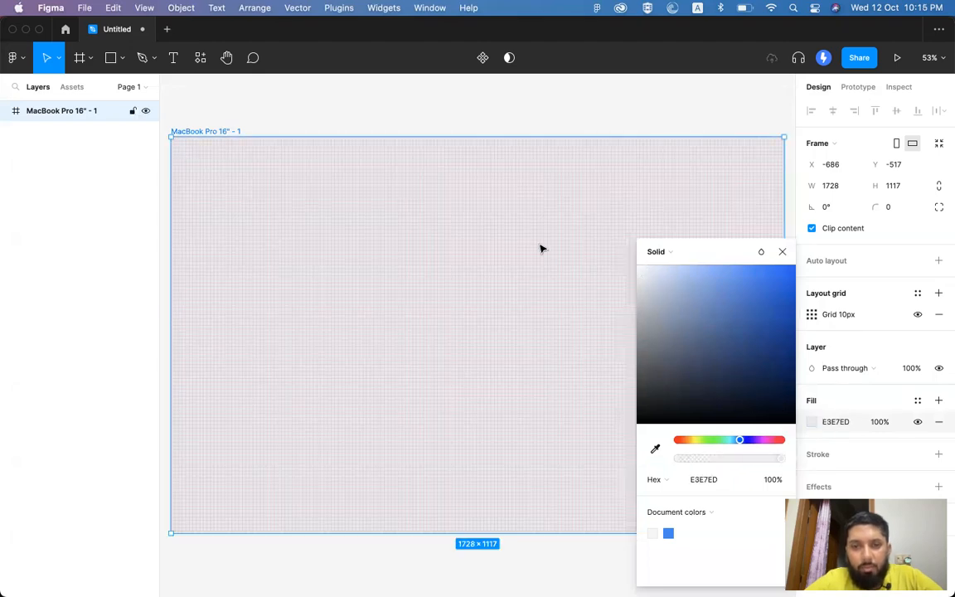
scroll(537, 246, "up", 5)
scroll(537, 246, "up", 10)
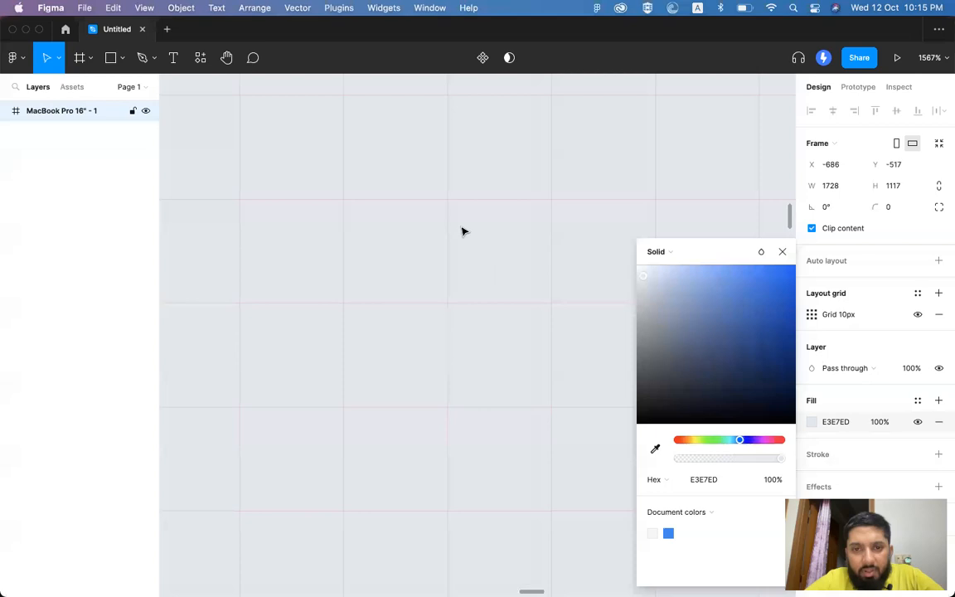
scroll(454, 302, "down", 5)
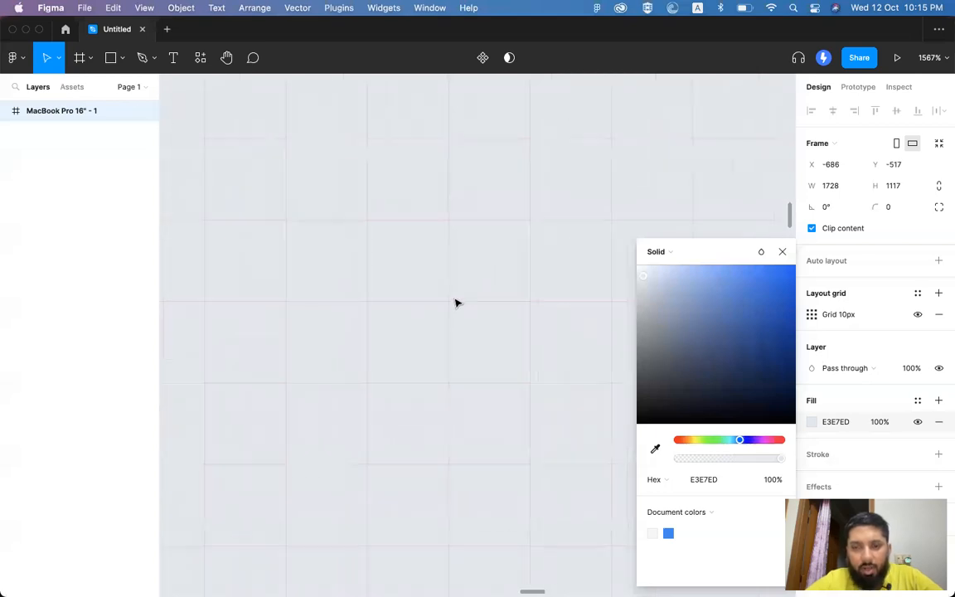
scroll(454, 302, "down", 8)
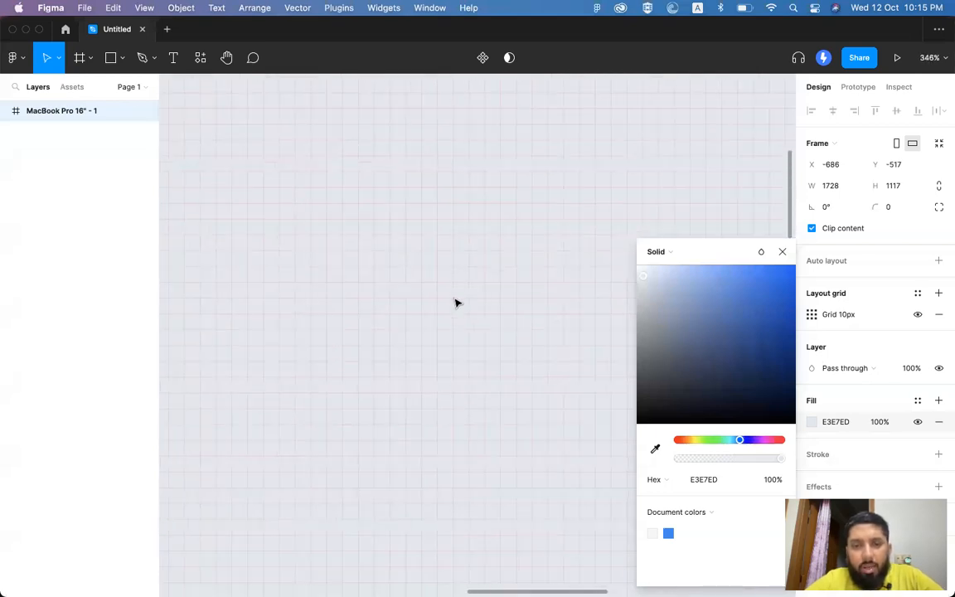
scroll(454, 302, "down", 3)
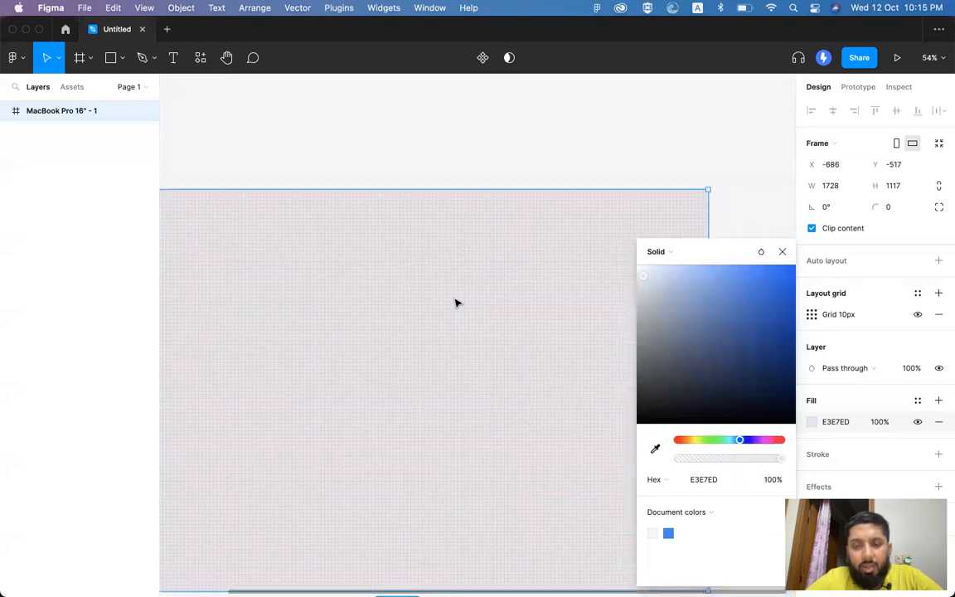
key("shift+0")
scroll(454, 303, "down", 2)
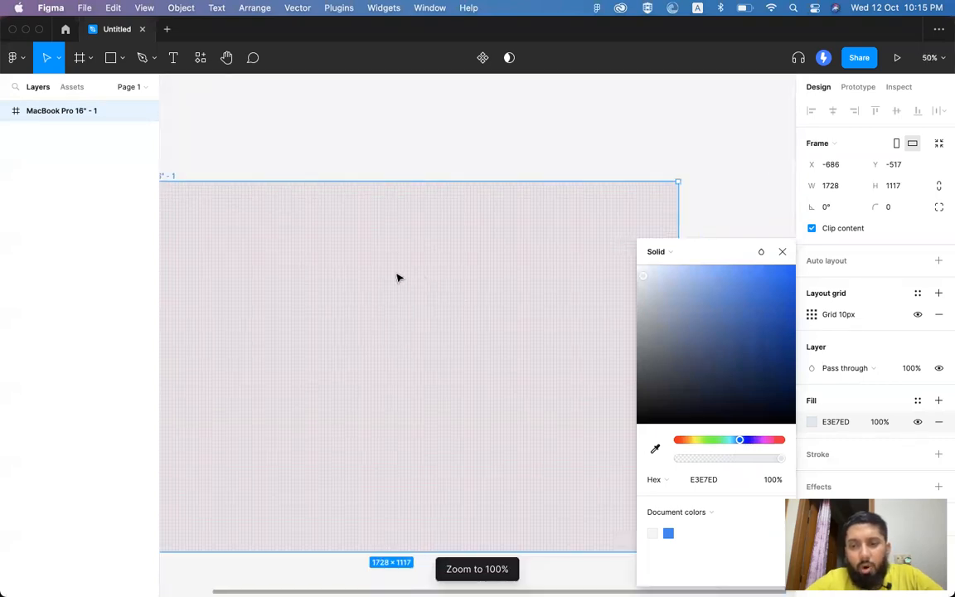
Step: Switch the frame's layout grid type to Columns after briefly trying Rows
left_click(811, 314)
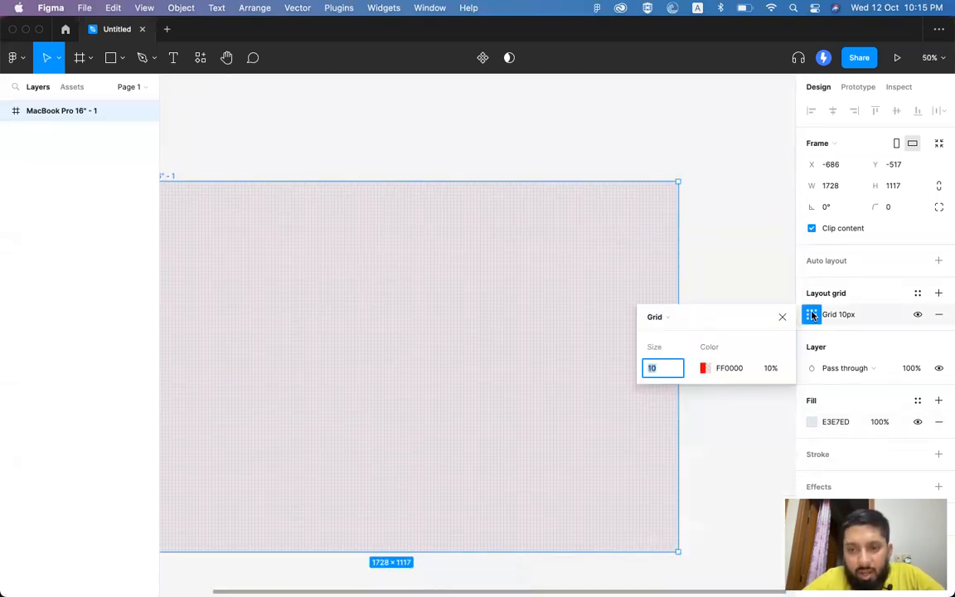
left_click(857, 295)
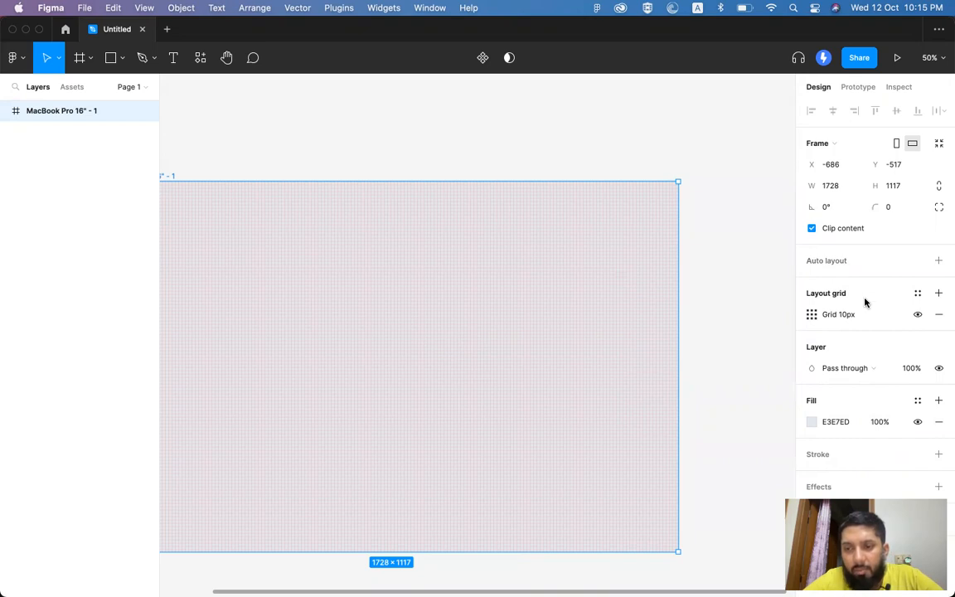
left_click(811, 315)
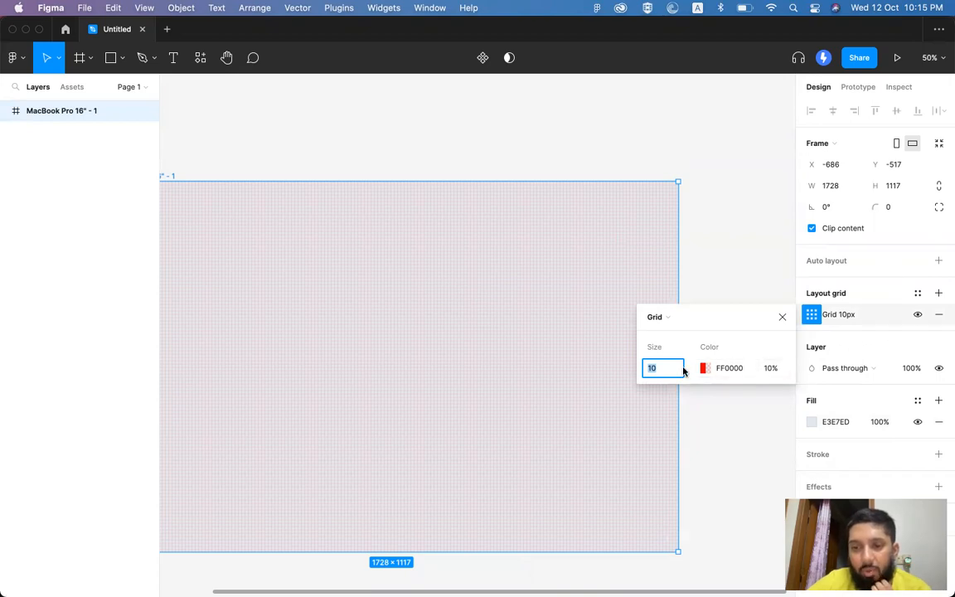
left_click(664, 319)
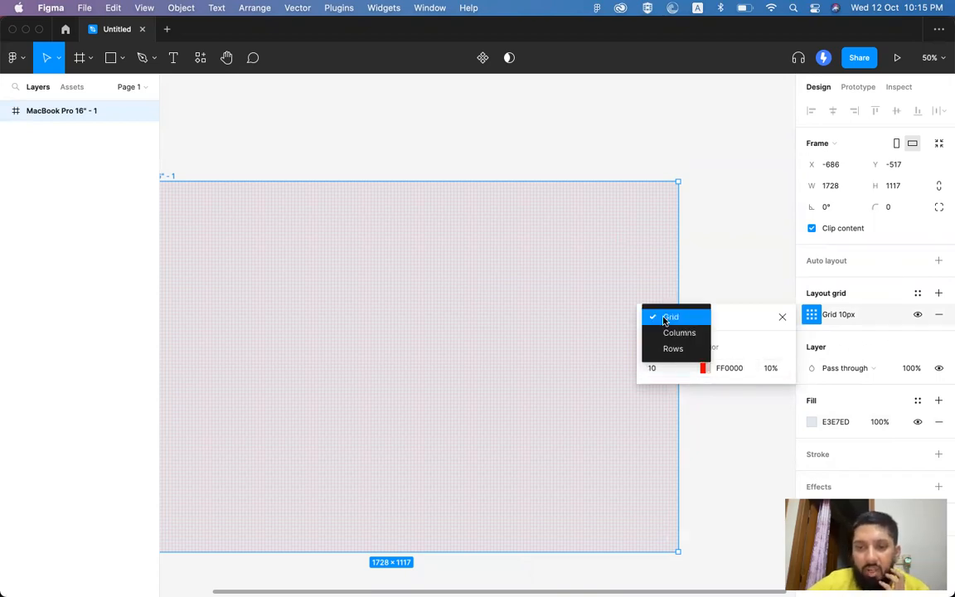
left_click(672, 333)
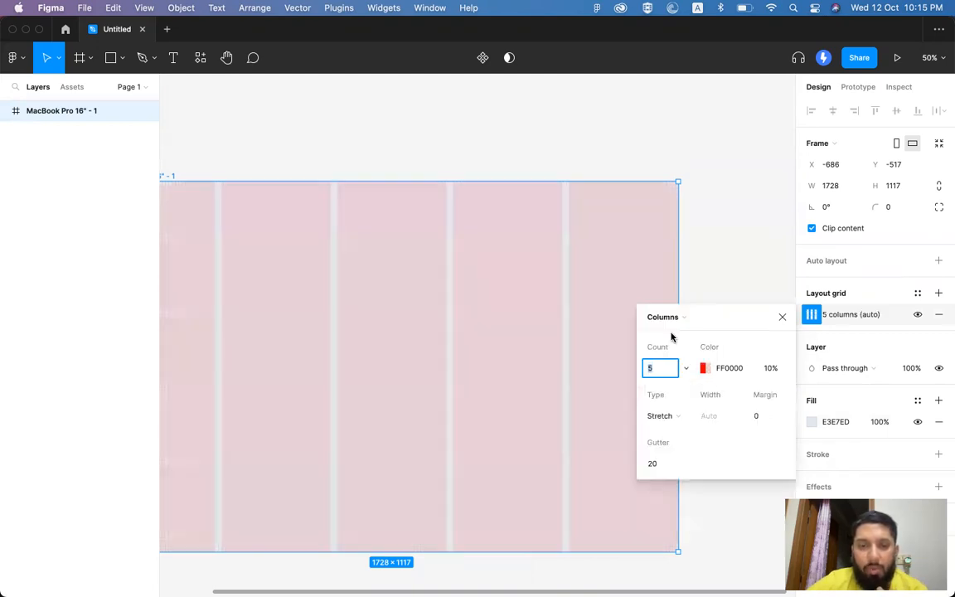
left_click(668, 318)
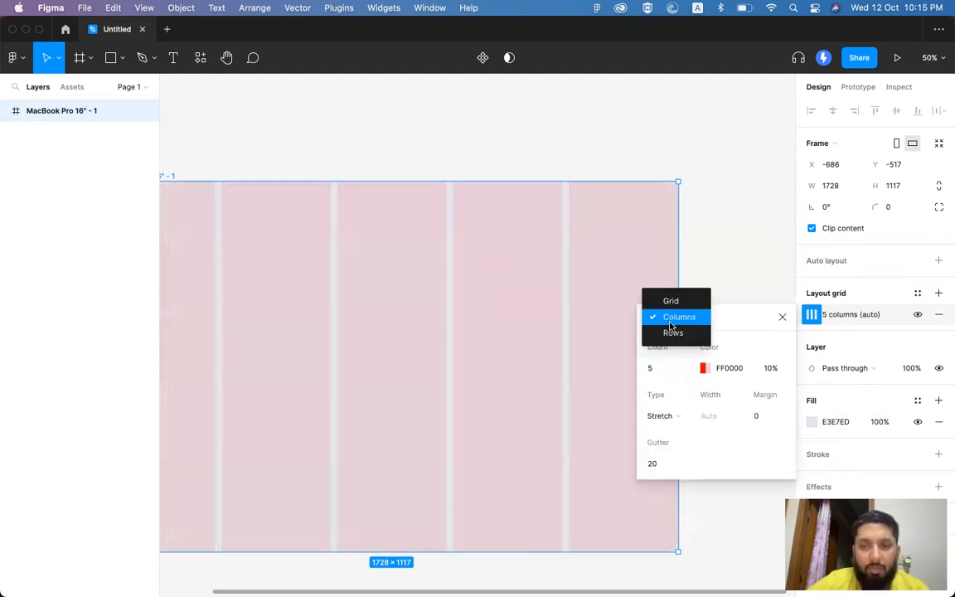
left_click(670, 332)
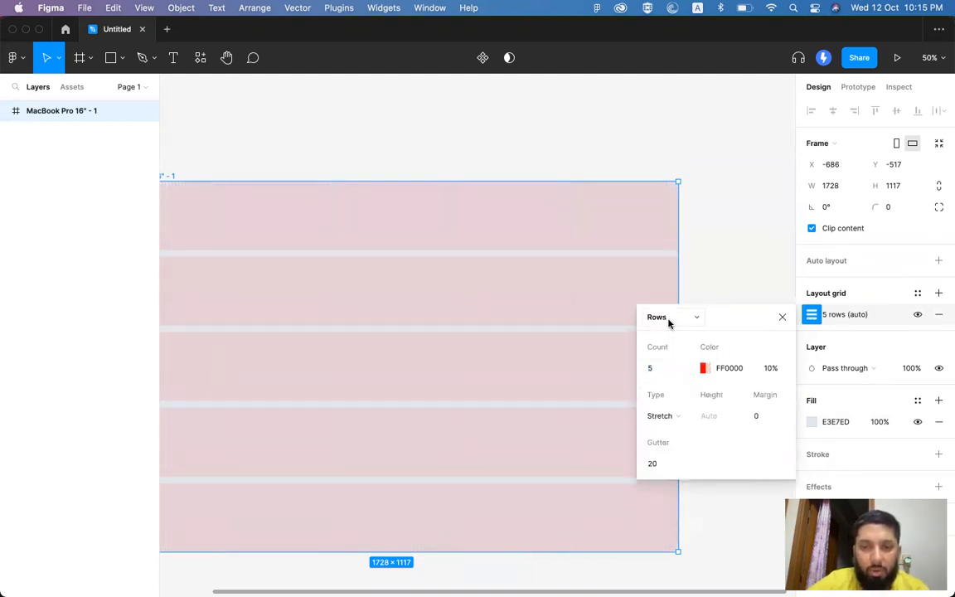
left_click(669, 322)
left_click(668, 300)
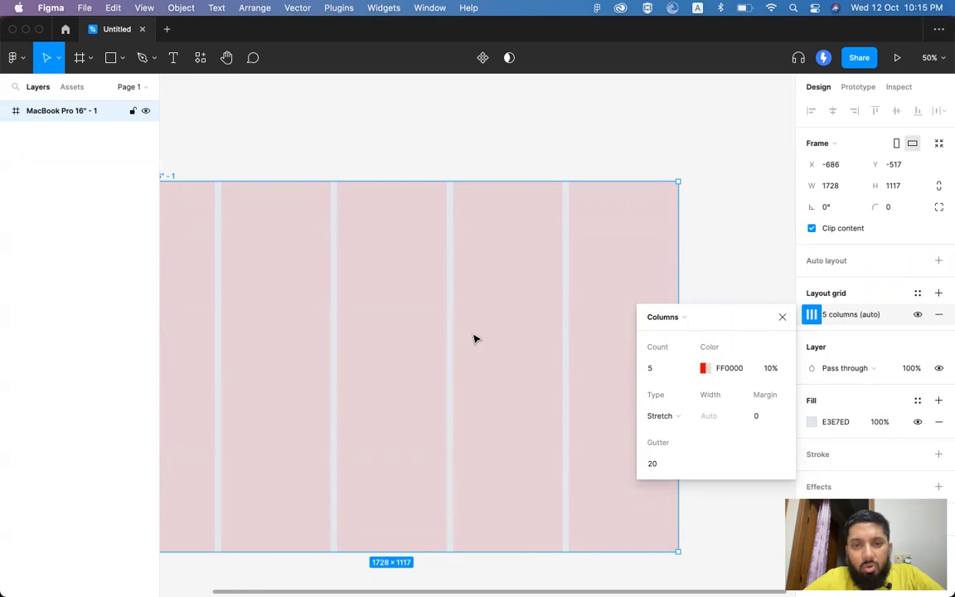
scroll(475, 339, "left", 2)
scroll(475, 339, "down", 1)
scroll(475, 339, "right", 1)
Step: Set the grid to 12 columns with Stretch type, after briefly trying Center
left_click(656, 369)
type("12")
key("Return")
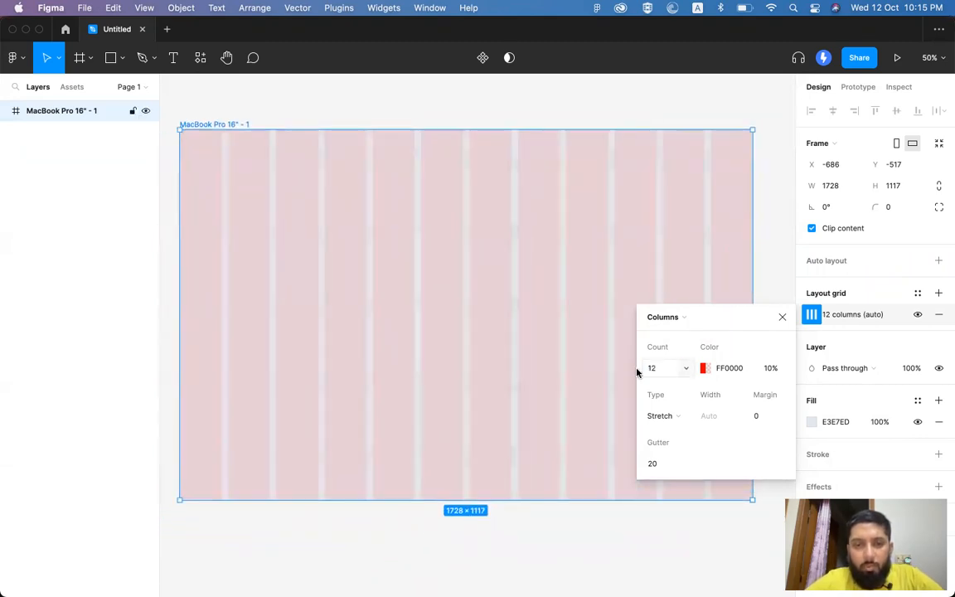
left_click(673, 417)
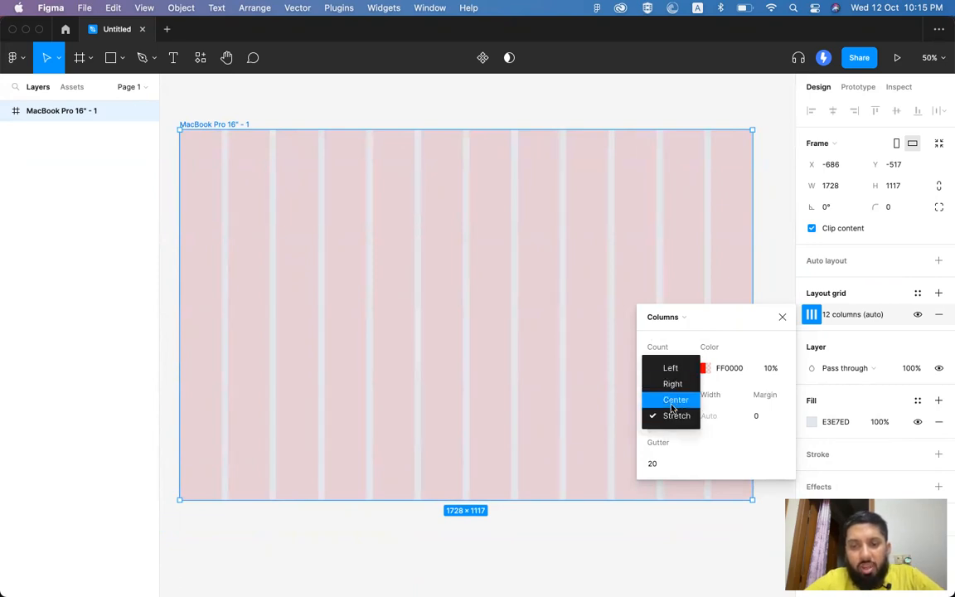
left_click(672, 400)
left_click(675, 370)
left_click(663, 415)
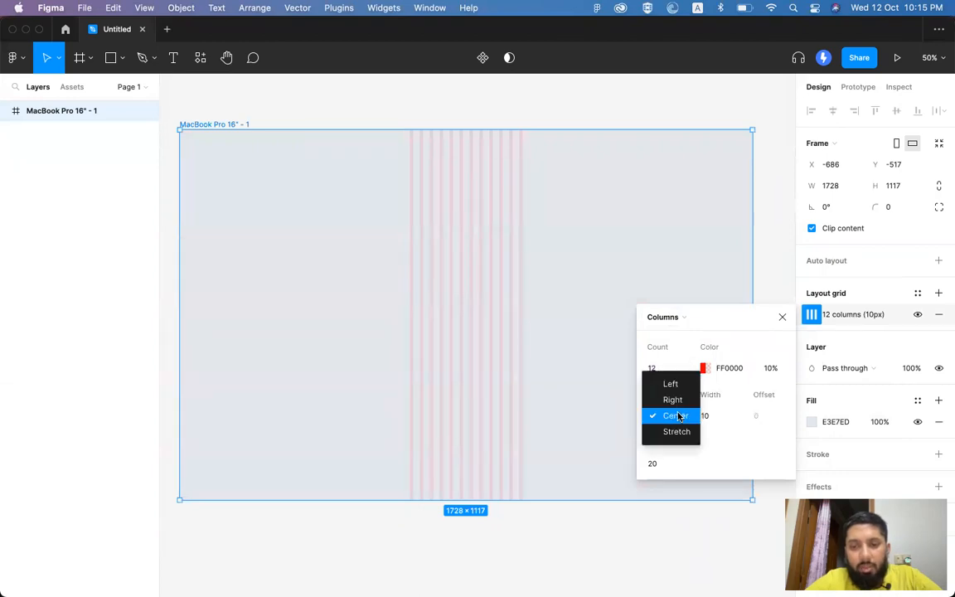
left_click(671, 433)
Step: Drag the frame narrower, then undo to restore its 1728×1117 size
scroll(543, 310, "down", 3)
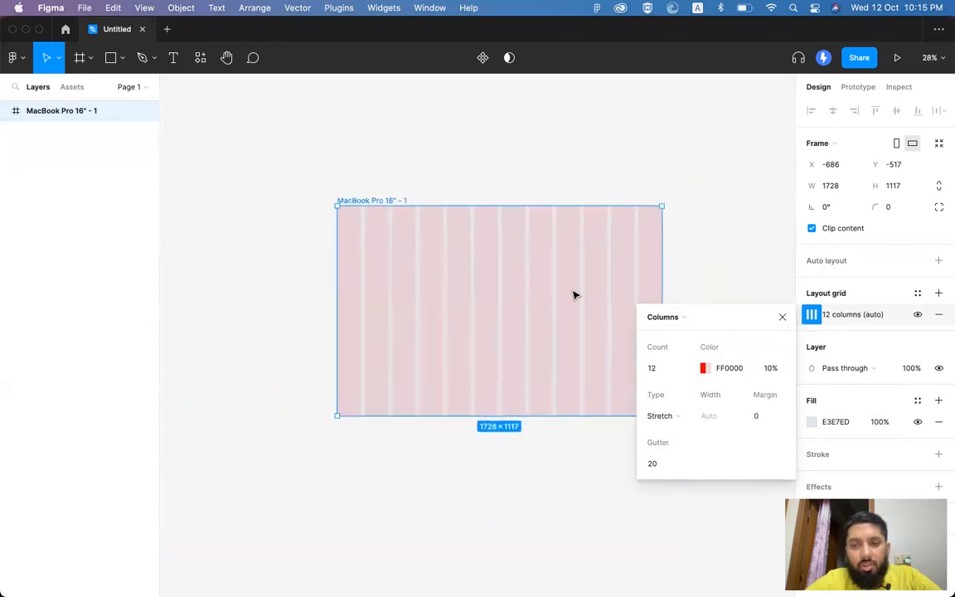
left_click_drag(660, 254, 546, 248)
key("super+z")
scroll(547, 252, "left", 5)
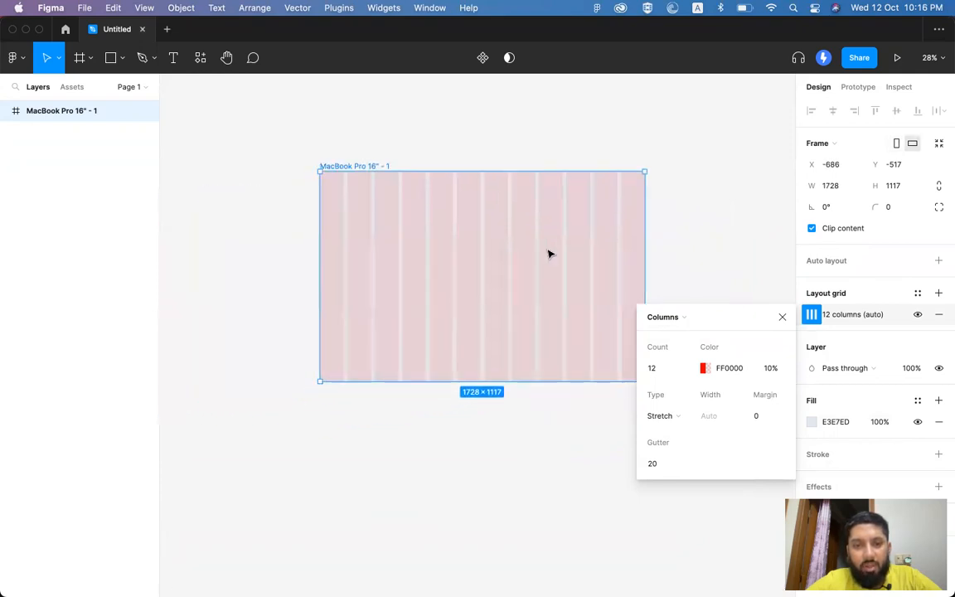
scroll(548, 251, "up", 2)
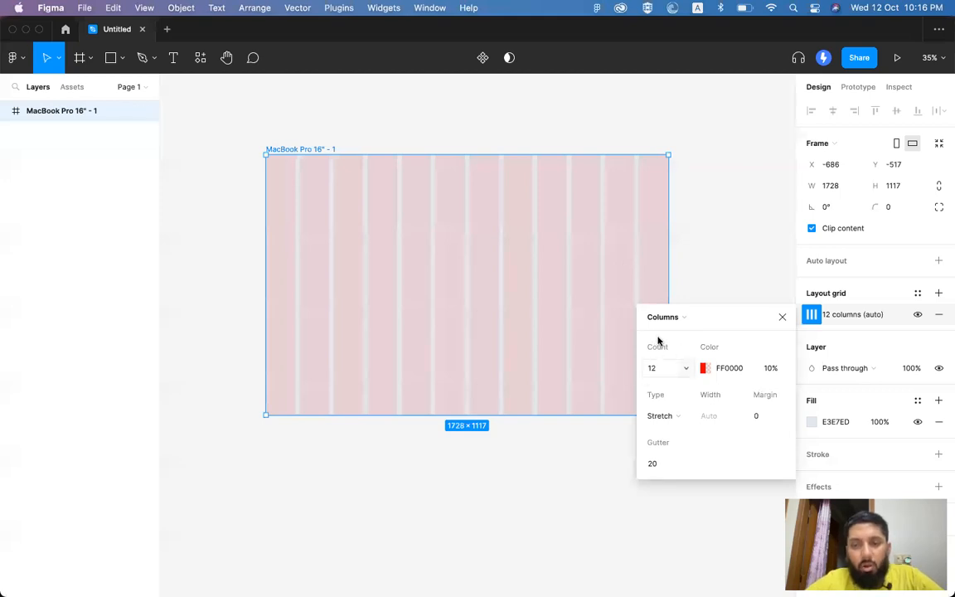
Step: Set the grid type to Center and try a 200 px column width
left_click(662, 415)
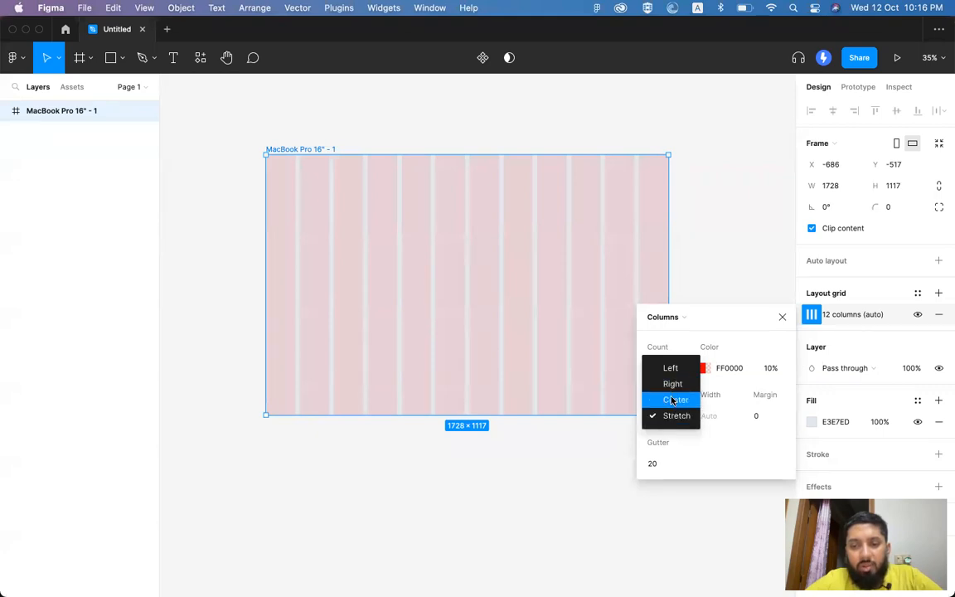
left_click(673, 400)
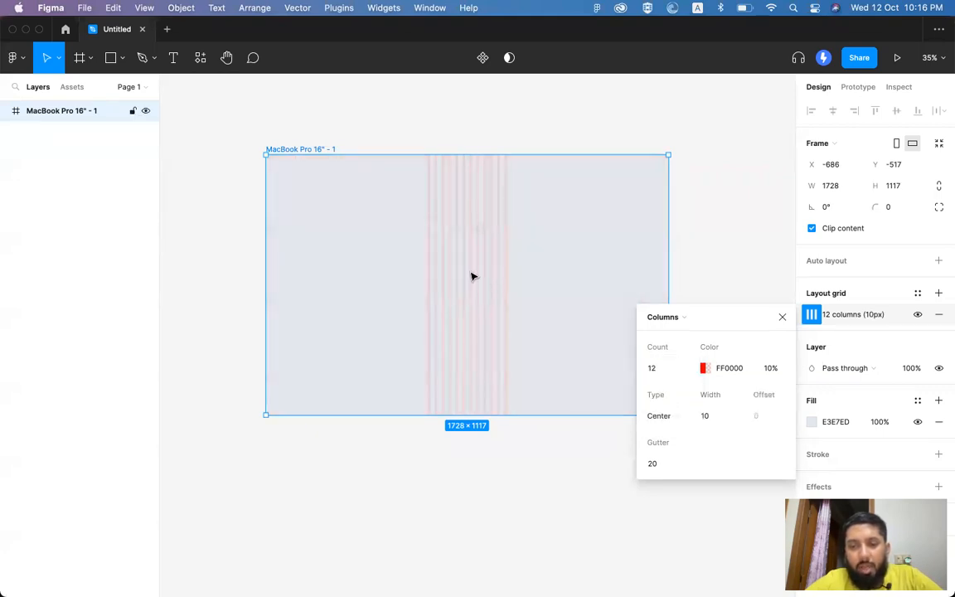
scroll(472, 276, "up", 10)
scroll(488, 257, "down", 5)
scroll(488, 257, "down", 3)
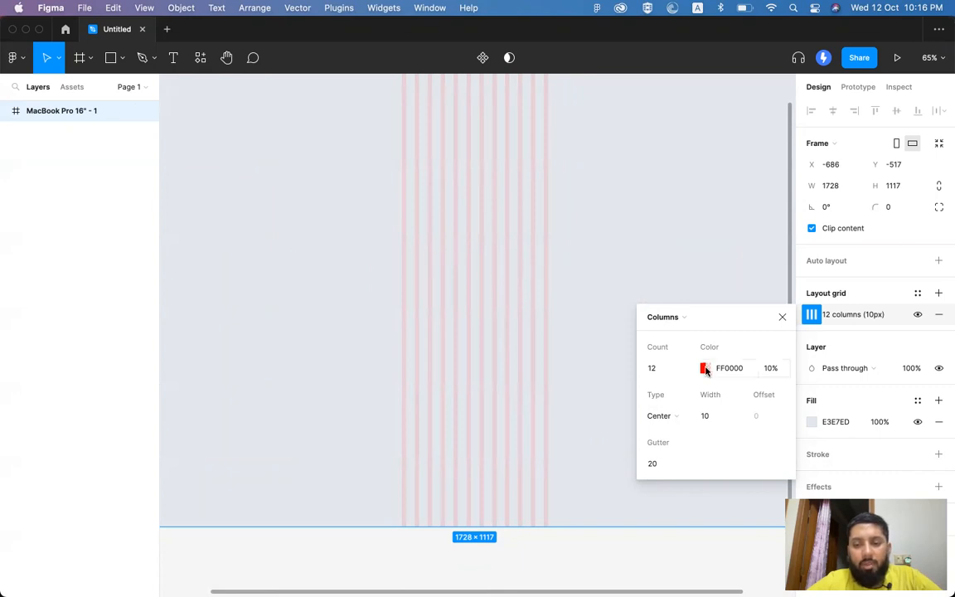
left_click(705, 417)
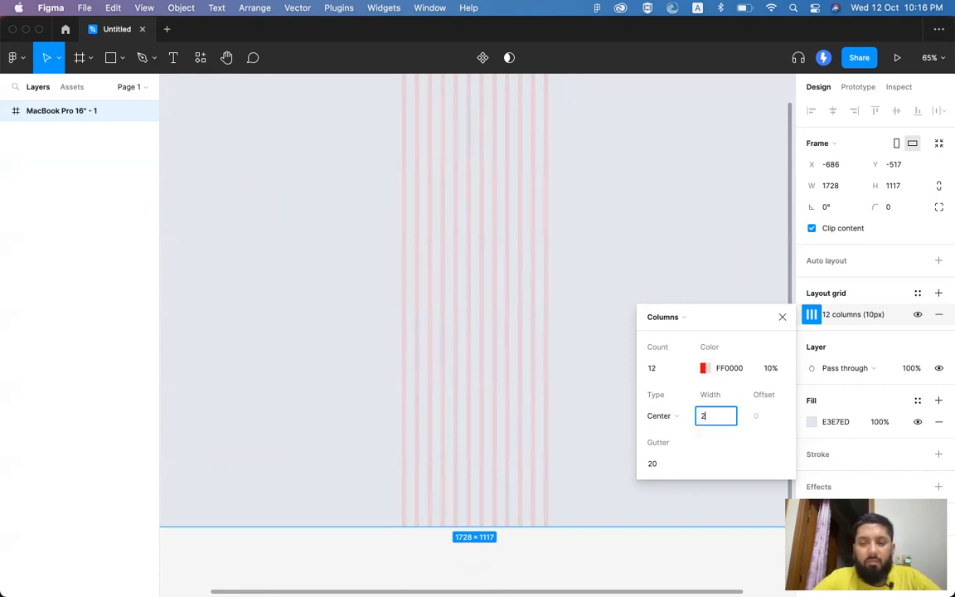
key("Return")
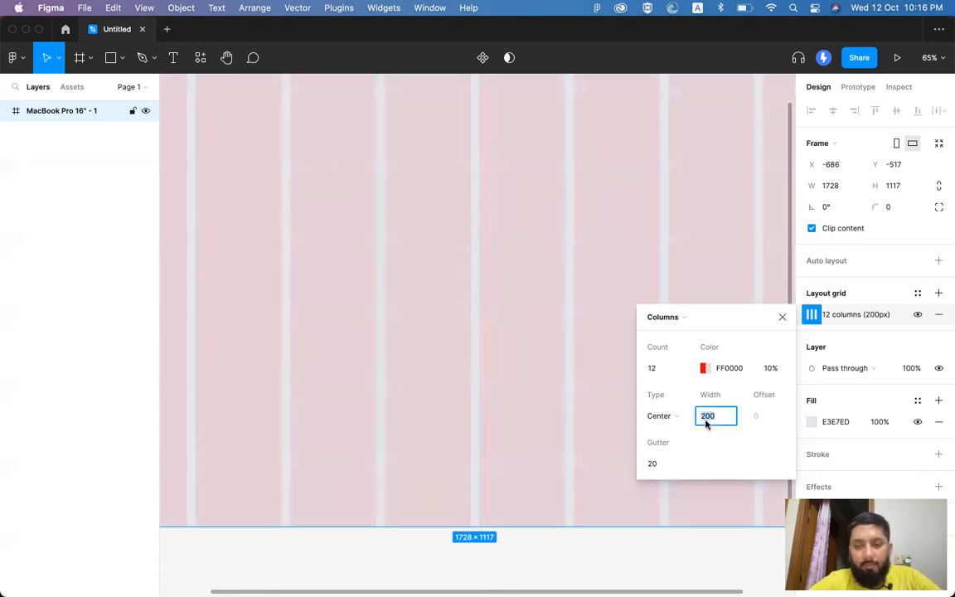
Step: Compute 1170/12 in Spotlight and set the column width to 95 px
key("super+space")
type("11170")
key("BackSpace")
key("BackSpace")
key("BackSpace")
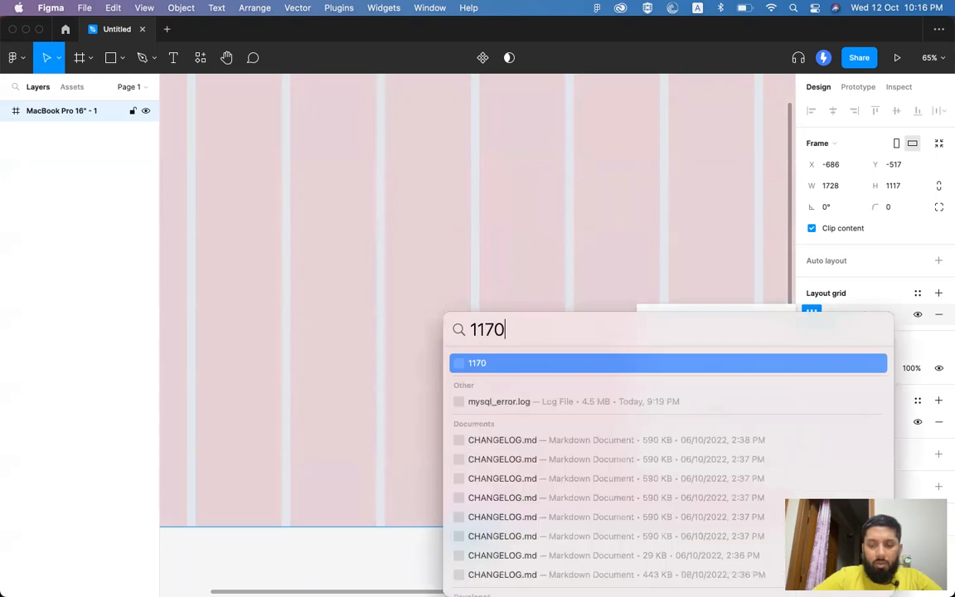
type("/12")
key("Escape")
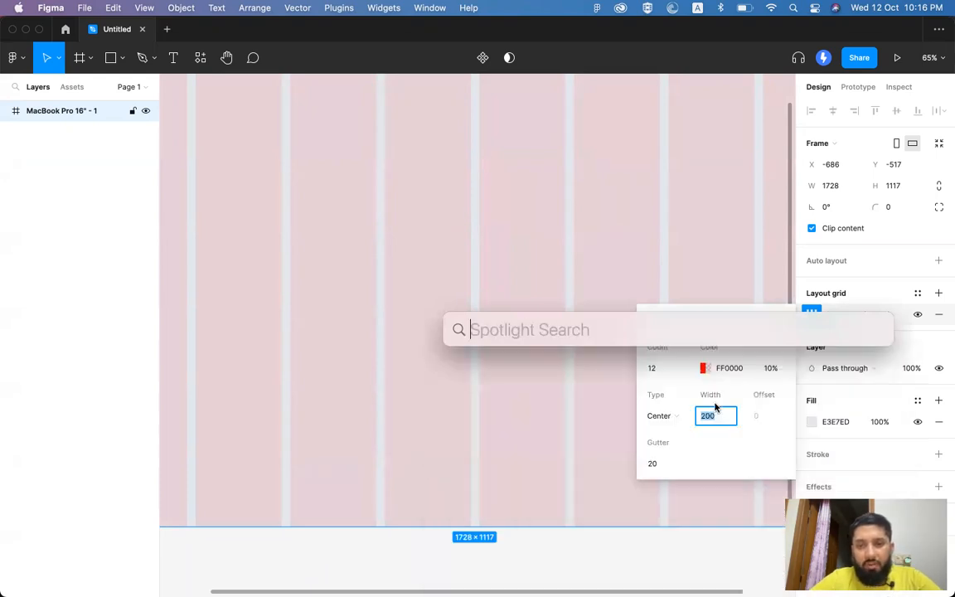
type("80")
key("Return")
left_click(711, 422)
type("96")
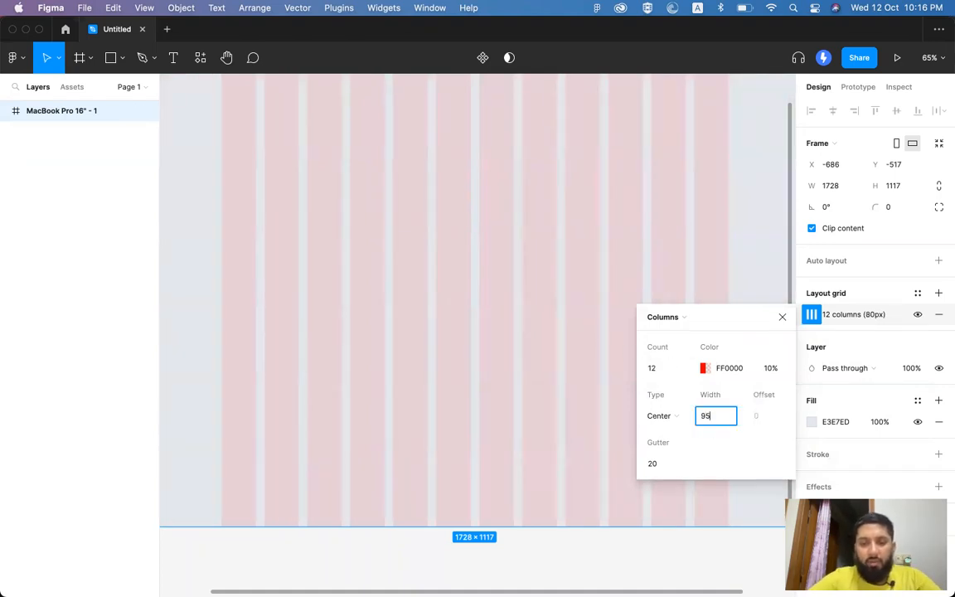
key("Return")
scroll(445, 171, "down", 2)
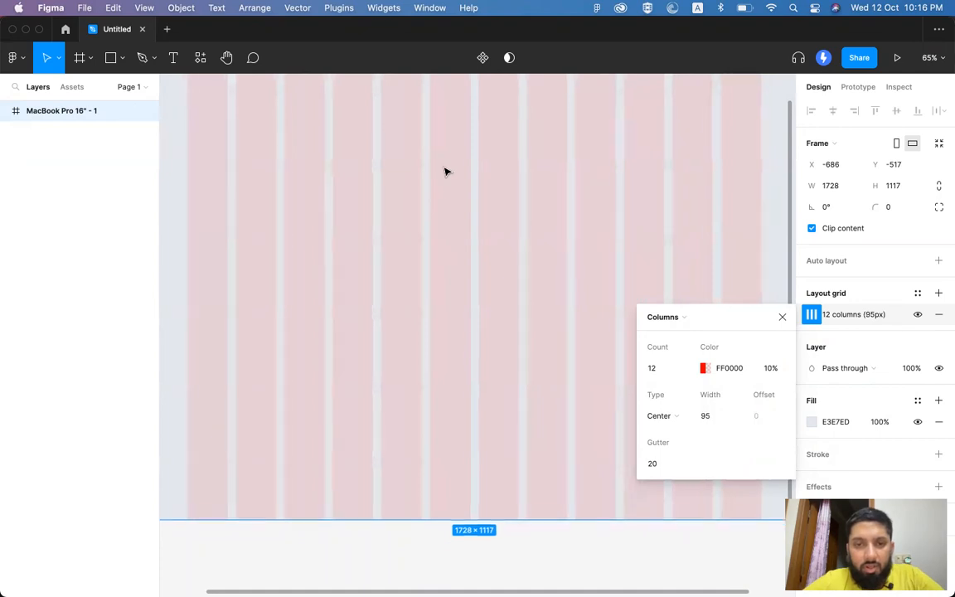
scroll(445, 172, "up", 4)
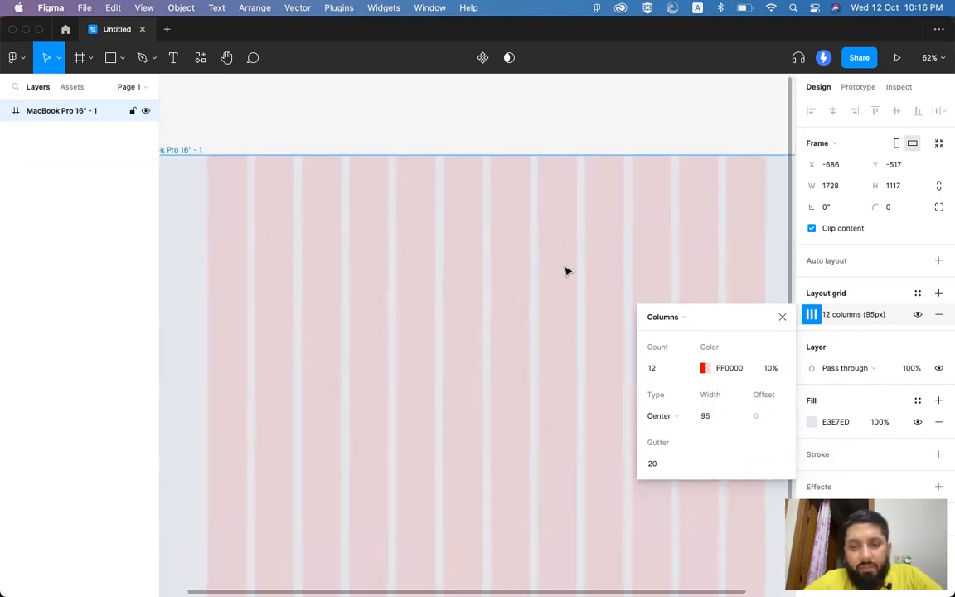
scroll(566, 267, "down", 1)
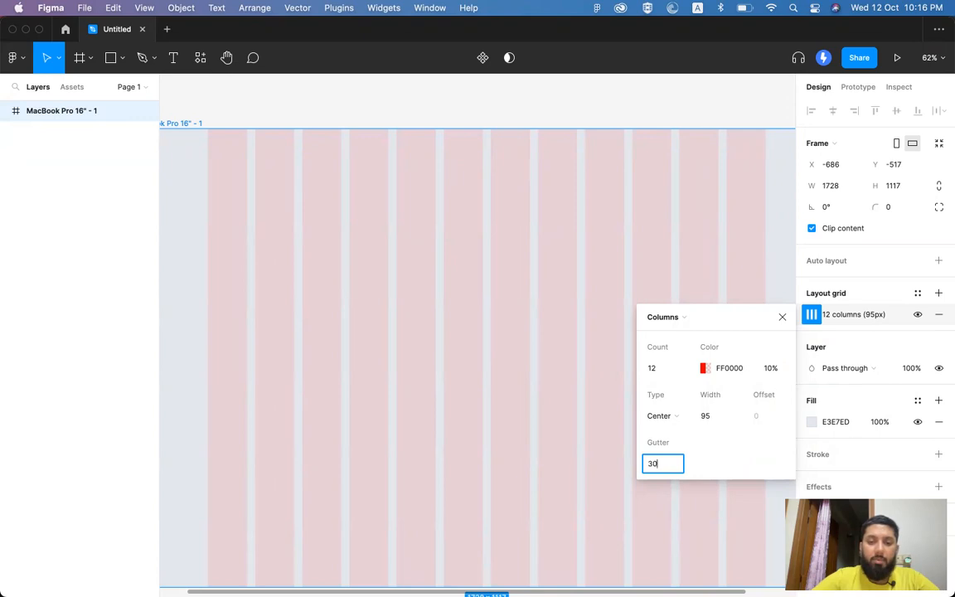
Step: Commit the 30 px gutter, check the grid at 100%, then switch away from Figma
key("Return")
scroll(451, 308, "up", 5)
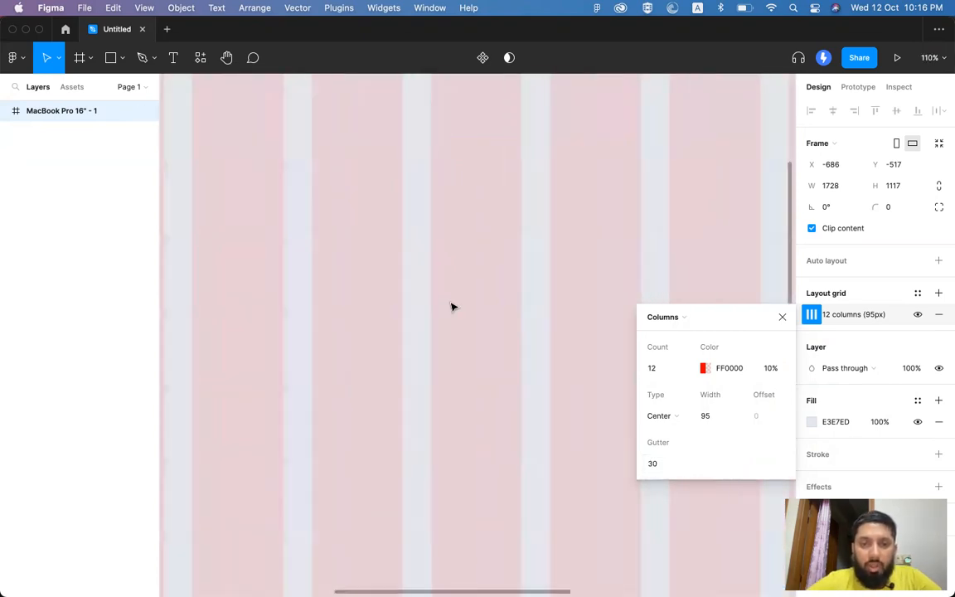
scroll(452, 307, "up", 5)
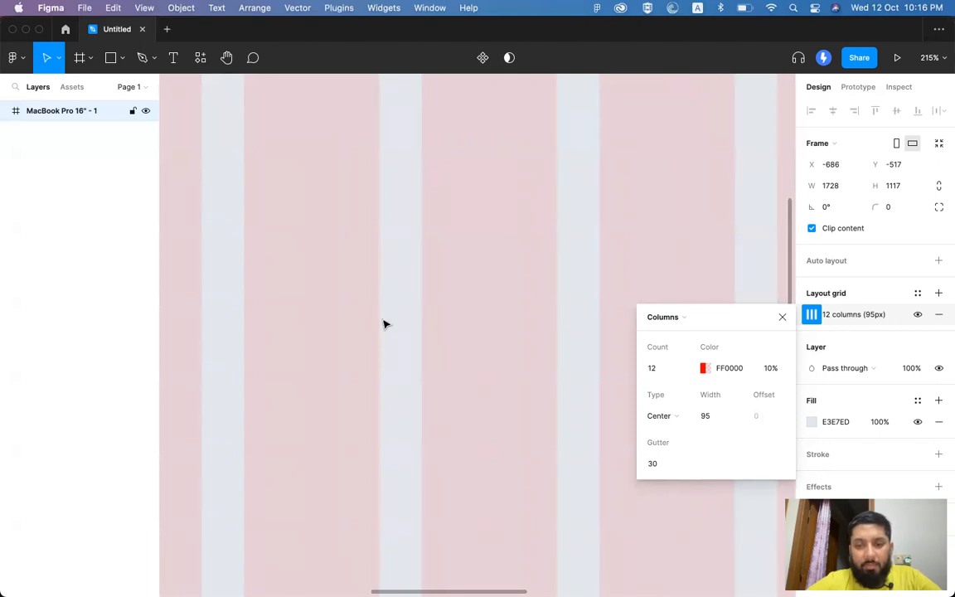
scroll(384, 334, "down", 3)
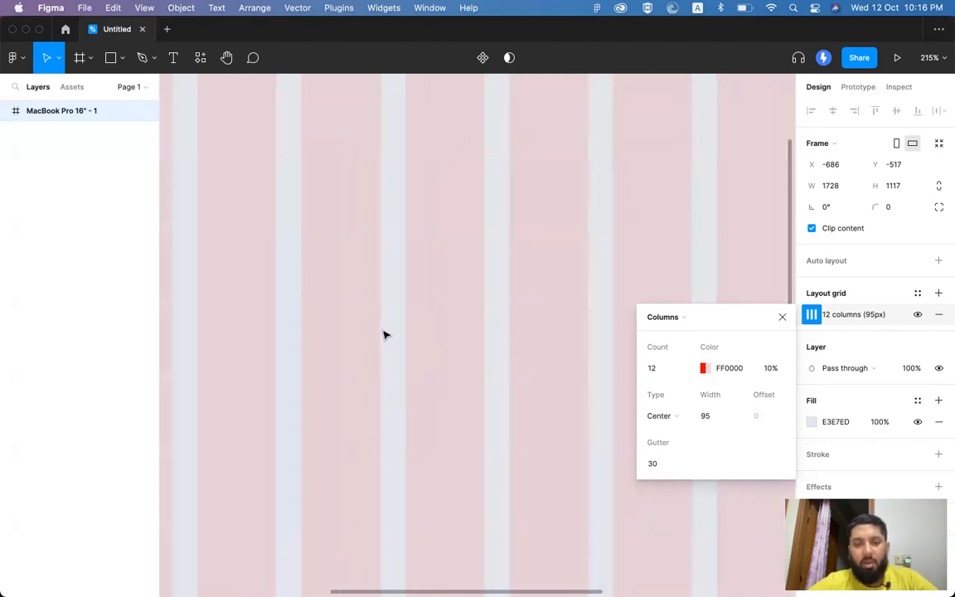
key("shift+0")
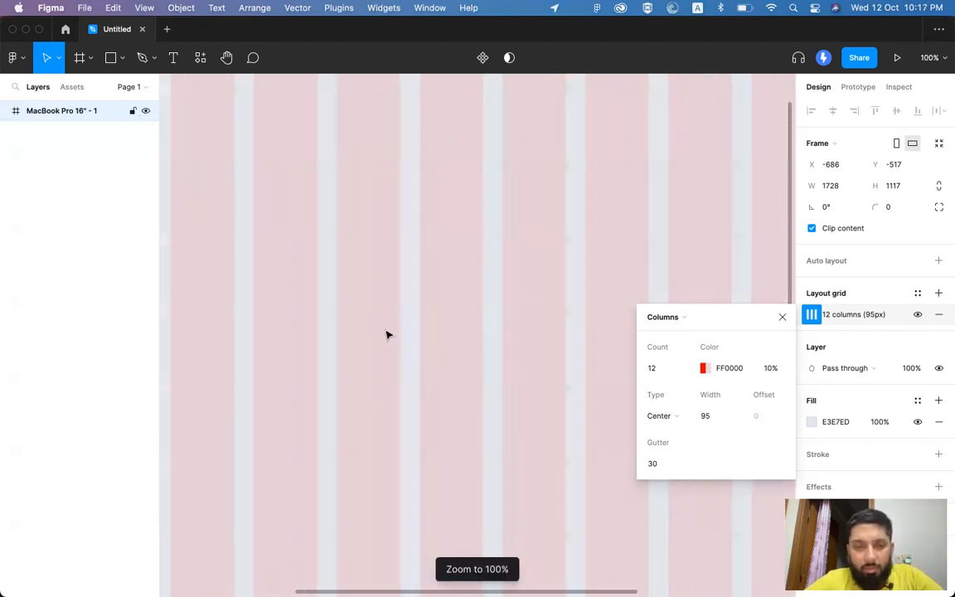
scroll(385, 334, "down", 5)
scroll(385, 333, "down", 3)
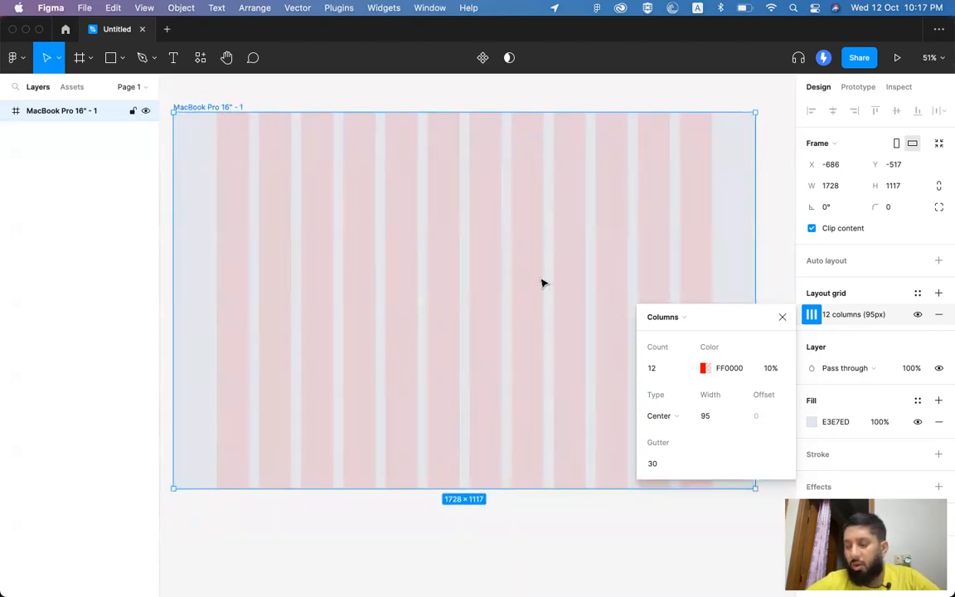
key("super+Tab")
key("super+Tab")
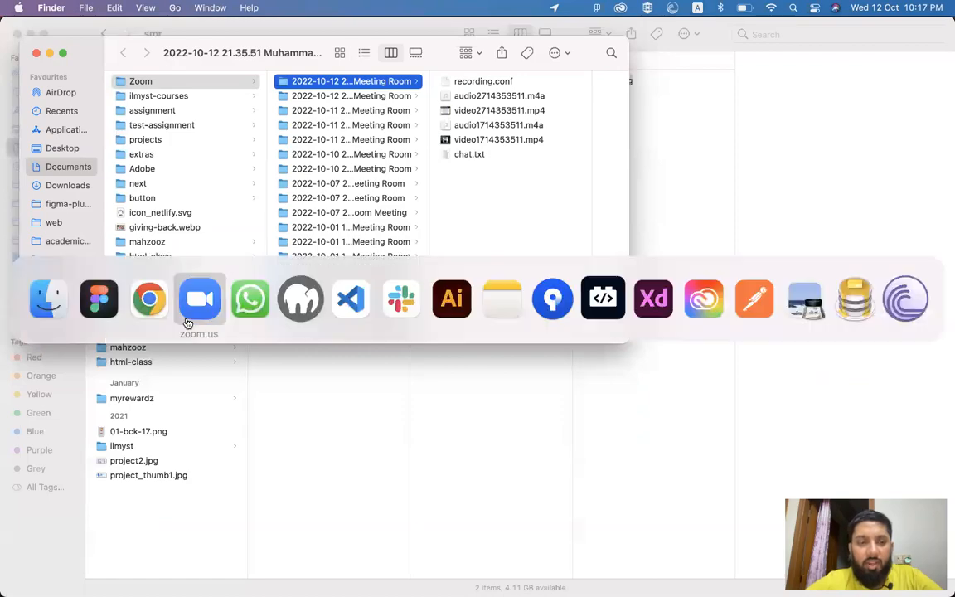
Step: Bring Chrome forward and switch to the other tab to see the grid reference
left_click(143, 310)
left_click(589, 36)
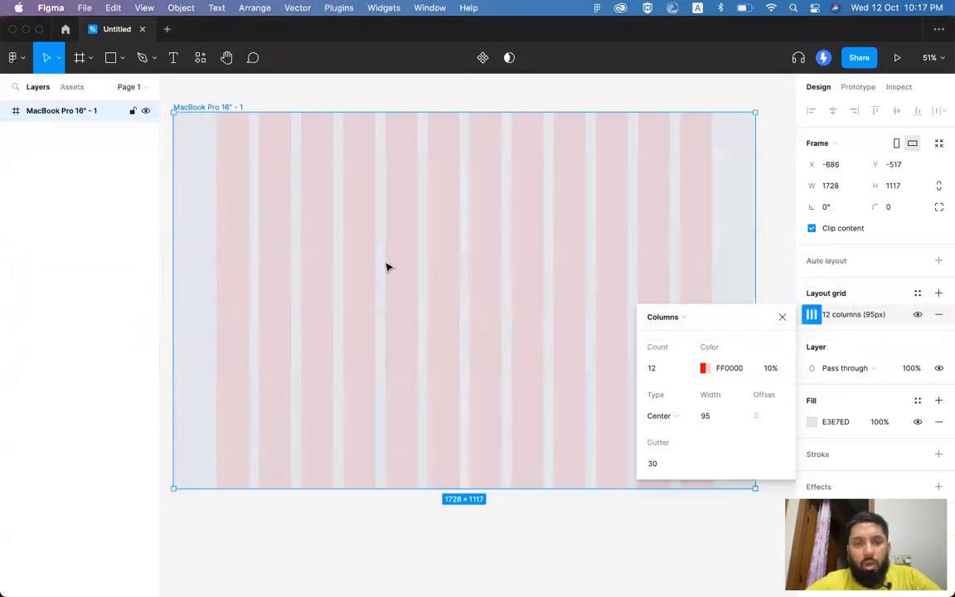
Step: Draw a 336×238 rectangle over the left grid columns
scroll(386, 267, "up", 8)
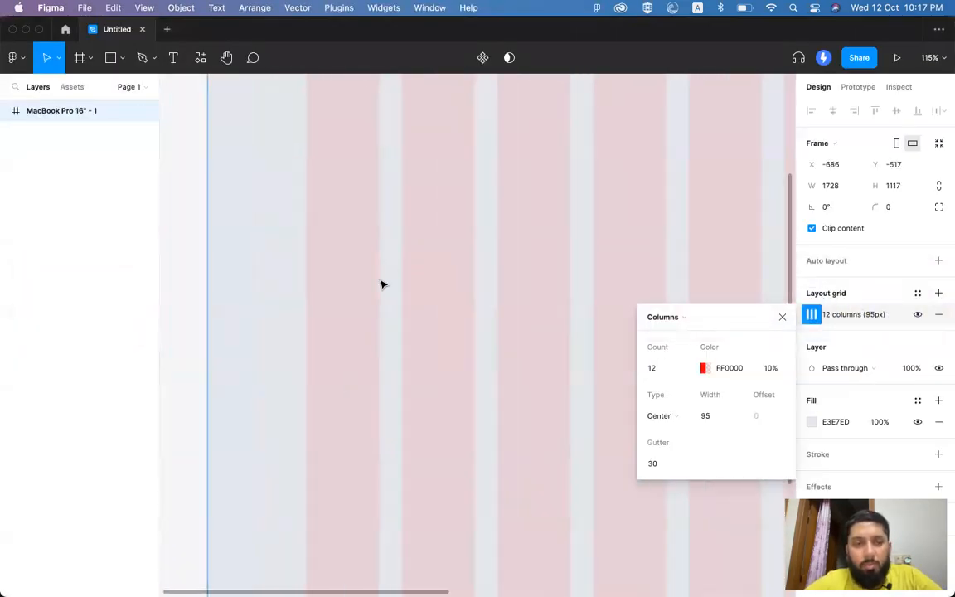
left_click(111, 59)
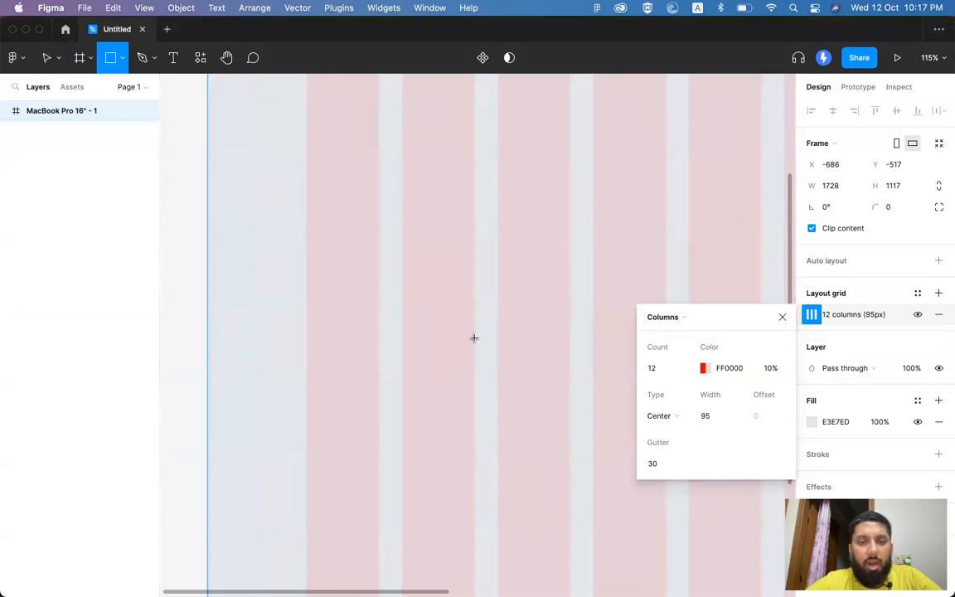
mouse_move(312, 209)
left_mouse_down()
mouse_move(573, 393)
mouse_move(563, 383)
left_mouse_up()
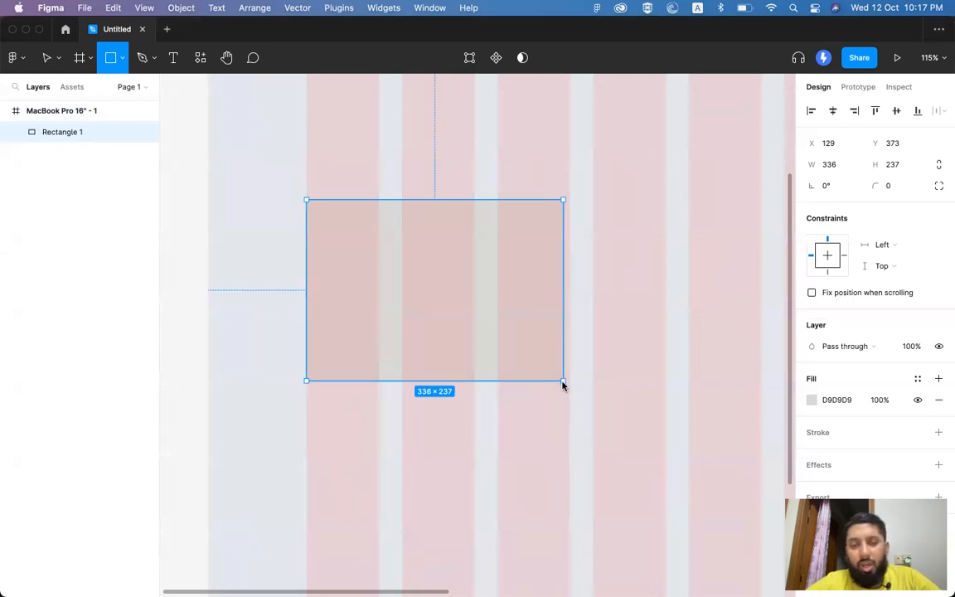
left_click_drag(562, 383, 562, 382)
Step: Widen the rectangle to snap to the column edge and duplicate it 30 px to the right
scroll(564, 383, "down", 5)
scroll(564, 383, "right", 3)
scroll(564, 384, "down", 1)
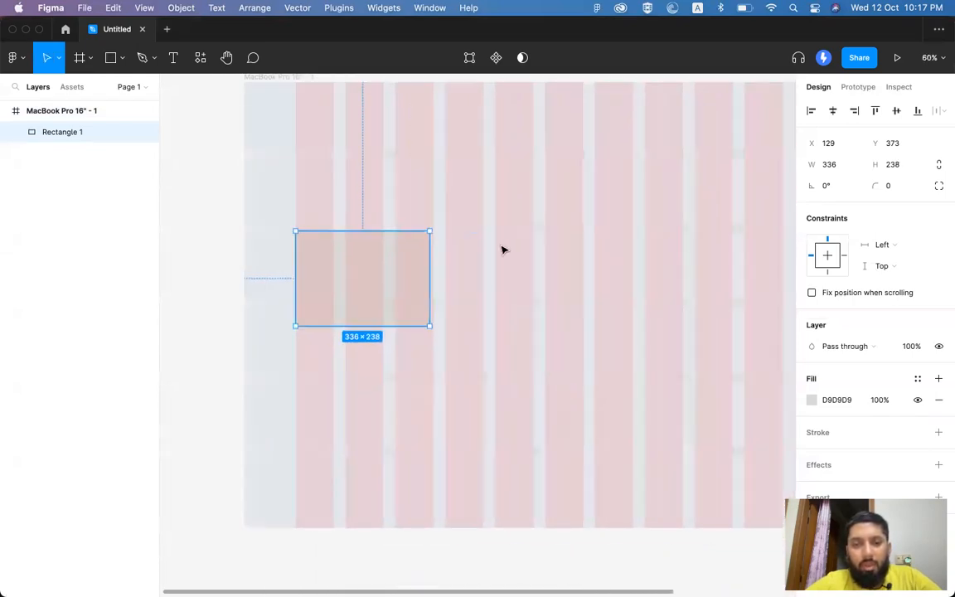
scroll(502, 249, "down", 1)
scroll(502, 249, "right", 2)
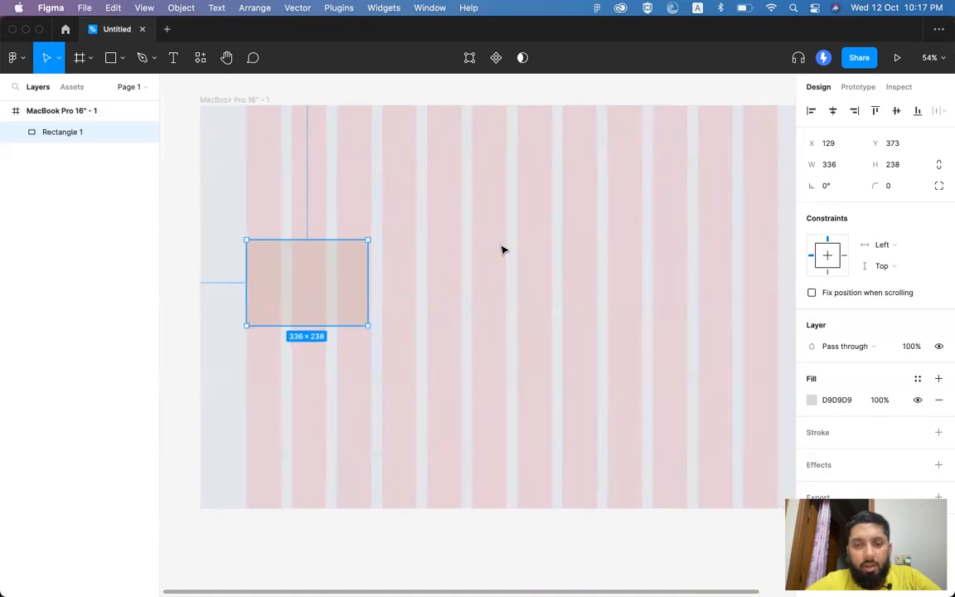
scroll(502, 249, "right", 2)
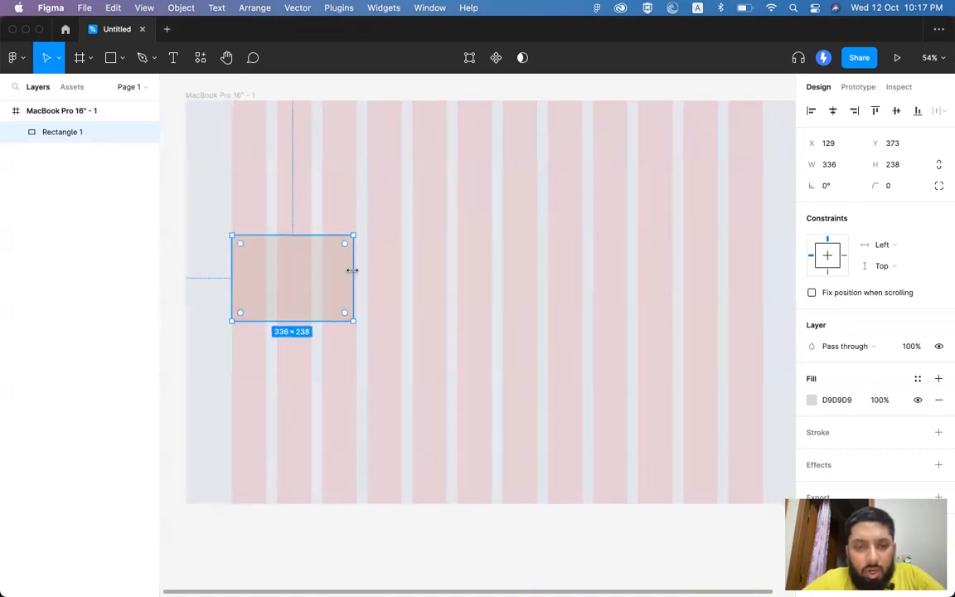
mouse_move(352, 270)
left_mouse_down()
mouse_move(303, 269)
mouse_move(358, 266)
left_mouse_up()
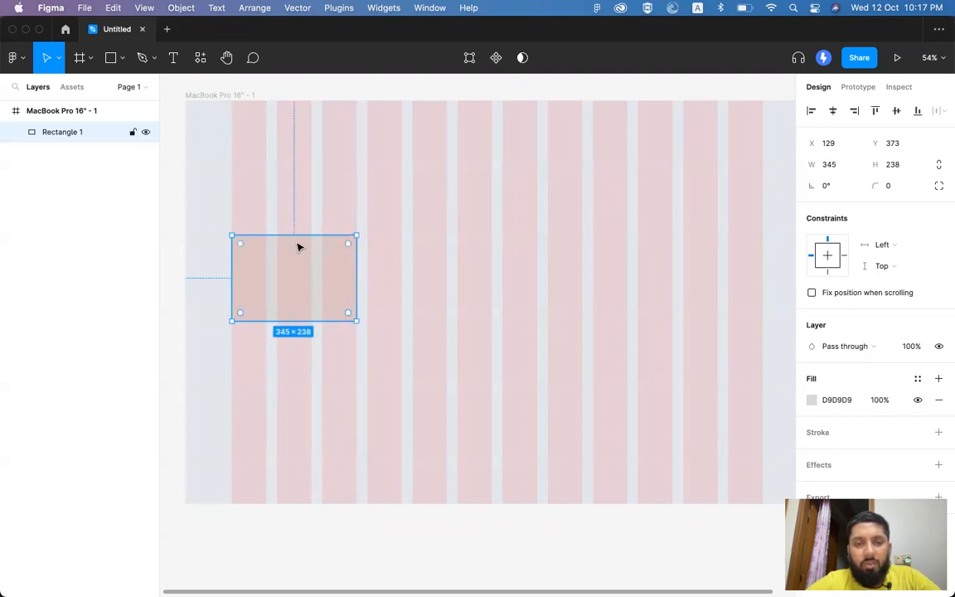
left_click_drag(279, 271, 671, 269)
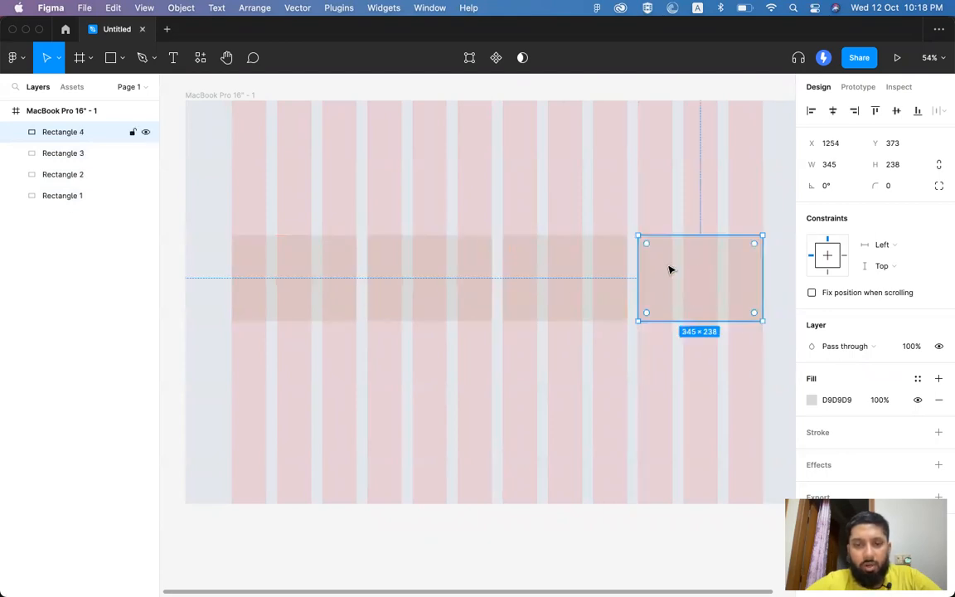
left_click(320, 265)
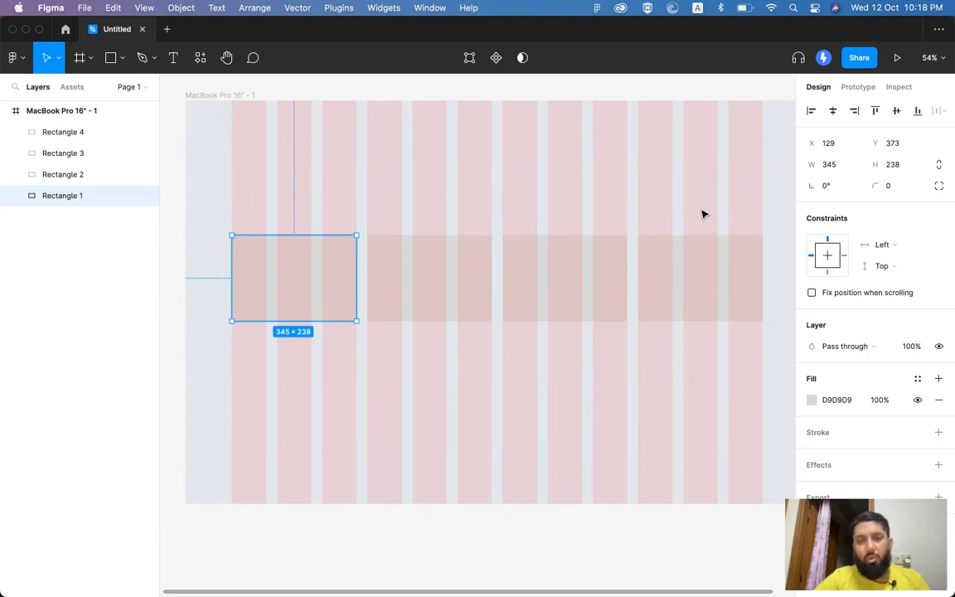
Step: Add two side-by-side 720×238 rectangles, each spanning six grid columns, above the row of four
left_click_drag(334, 275, 492, 162)
left_click_drag(264, 180, 534, 178)
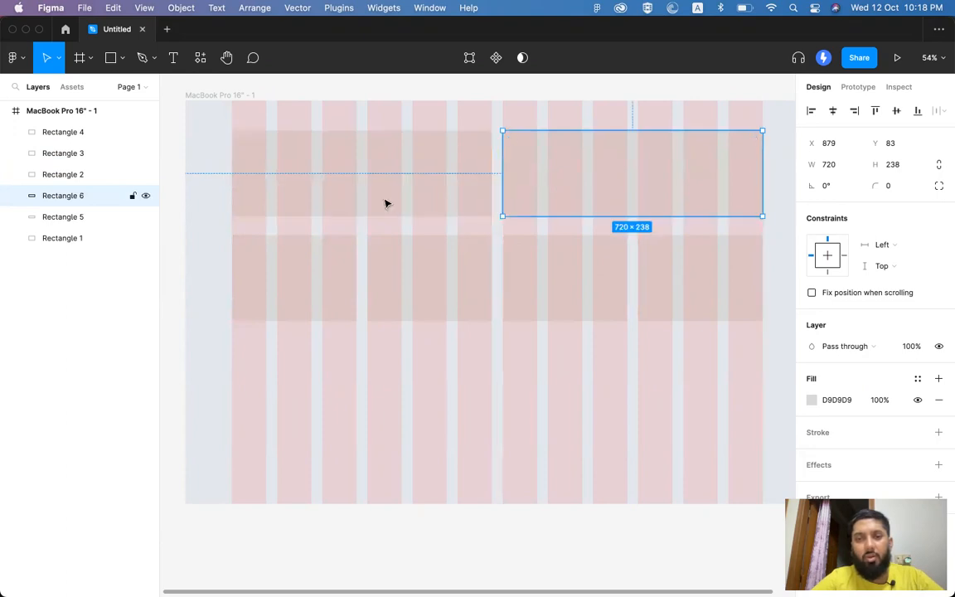
Step: Select all six rectangles, both wide blocks and the lower row of four
left_click(492, 177)
left_click(576, 176)
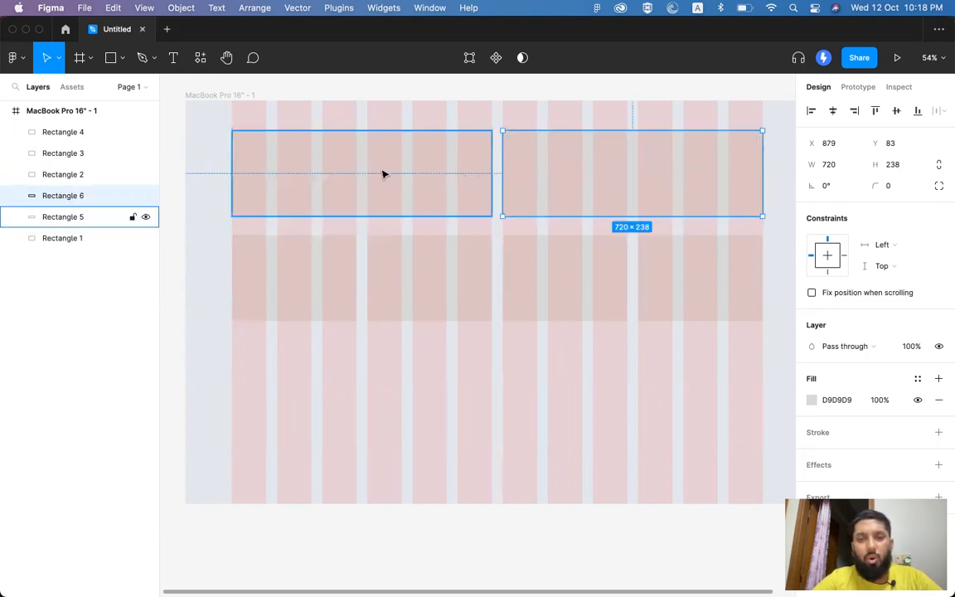
left_click(407, 174, "shift")
left_click(414, 278, "shift")
left_click(540, 283, "shift")
left_click(320, 283, "shift")
left_click(561, 287, "shift")
left_click(691, 288, "shift")
left_click(597, 283, "shift")
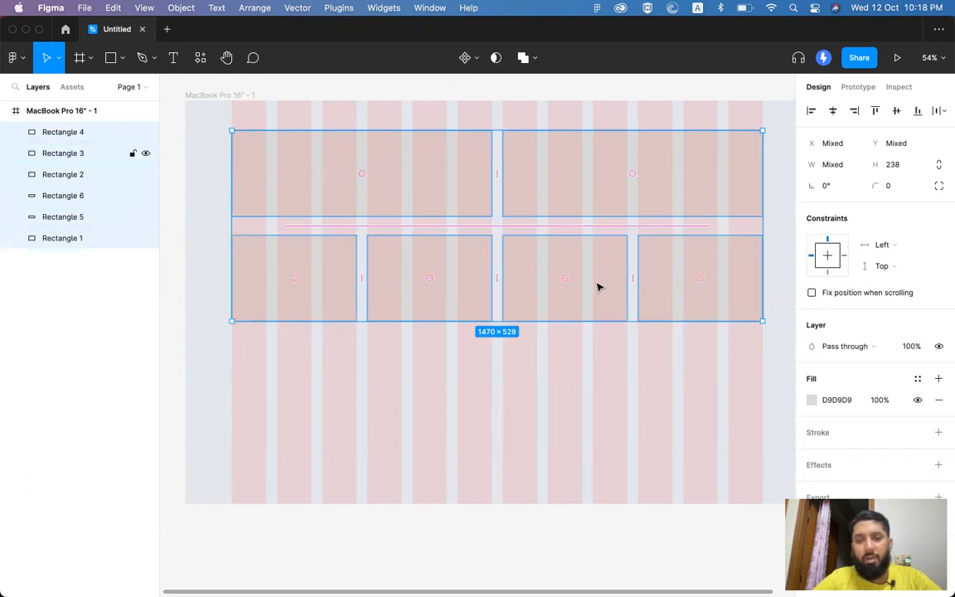
Step: Fill the selected rectangles blue 1393EF, then select only the top-right wide rectangle
left_click(812, 421)
left_click(742, 330)
left_click_drag(752, 326, 782, 275)
left_click(736, 440)
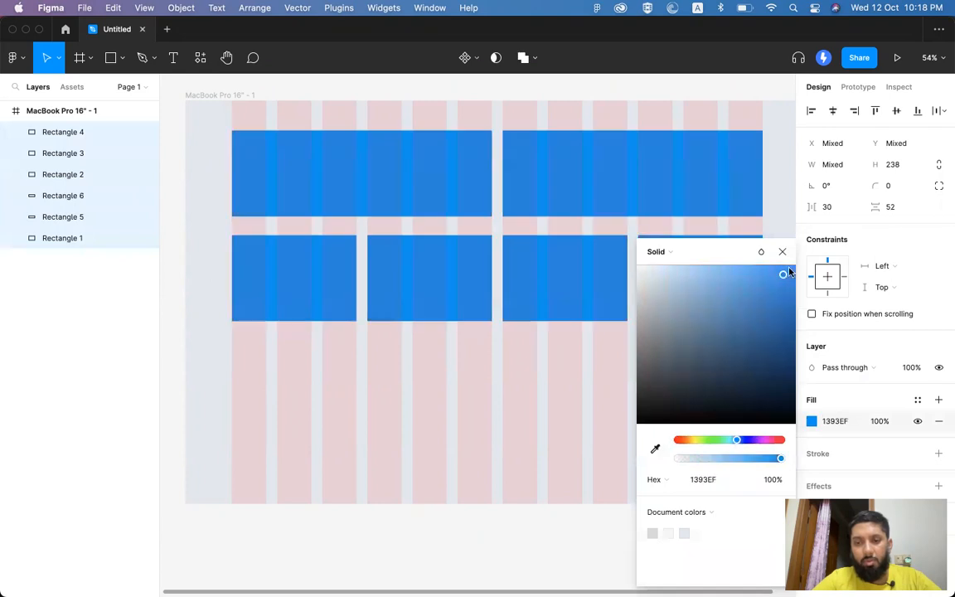
left_click(782, 251)
scroll(663, 271, "up", 2)
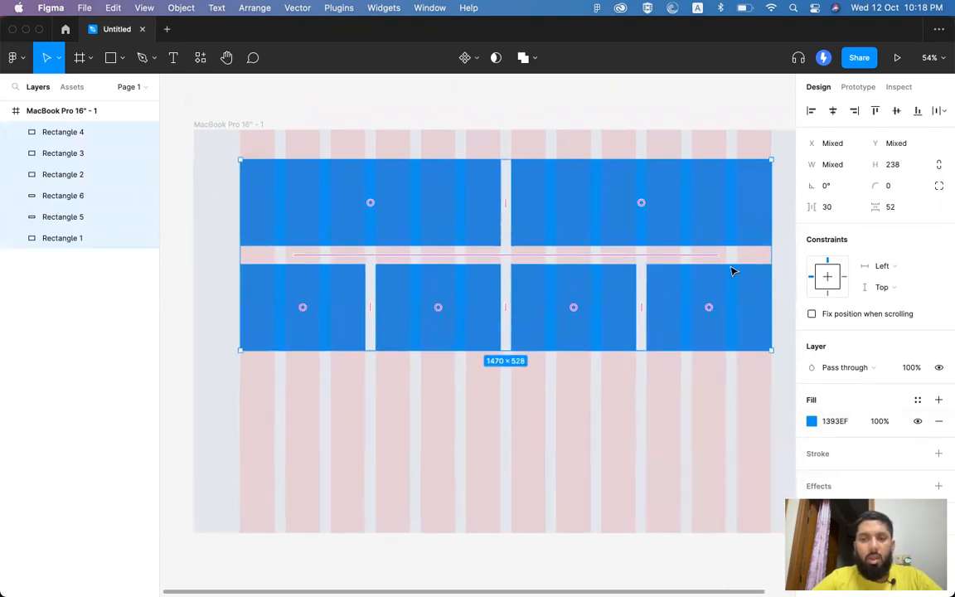
scroll(732, 271, "right", 2)
left_click(763, 239)
left_click(605, 220)
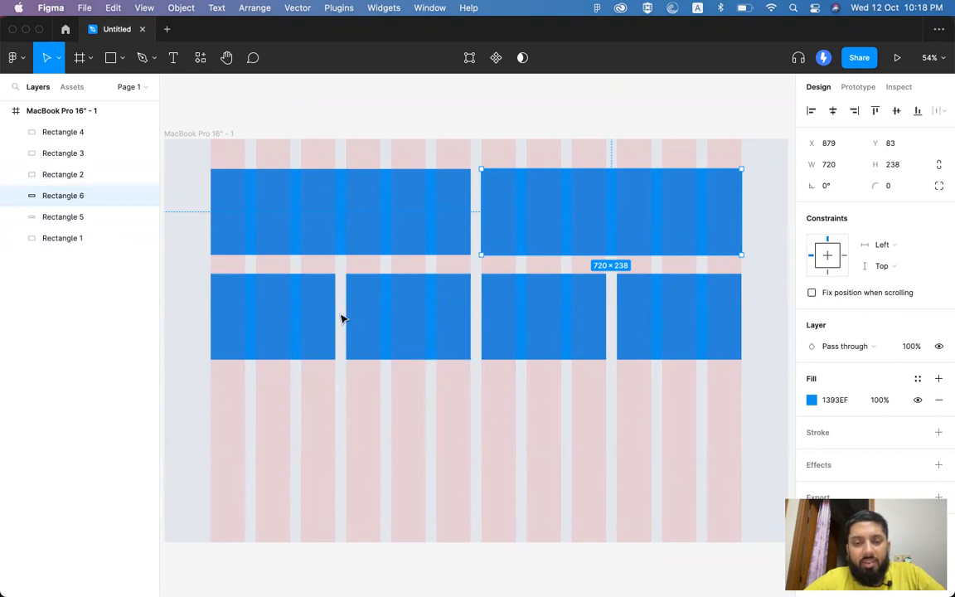
Step: Zoom in and test widening the left lower-row rectangle, undoing so it stays 345 wide
scroll(340, 314, "up", 5)
scroll(341, 318, "up", 8)
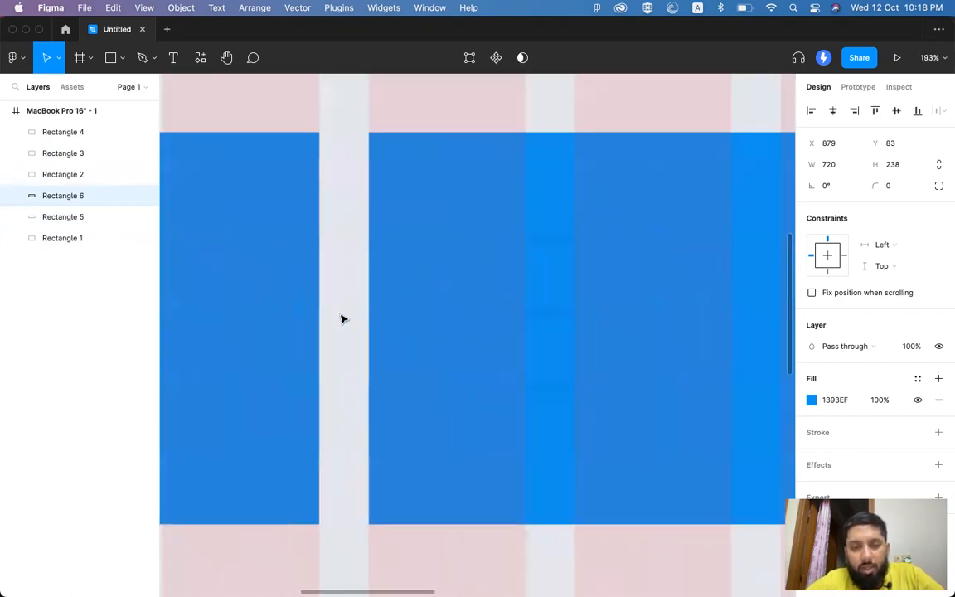
scroll(337, 247, "down", 5)
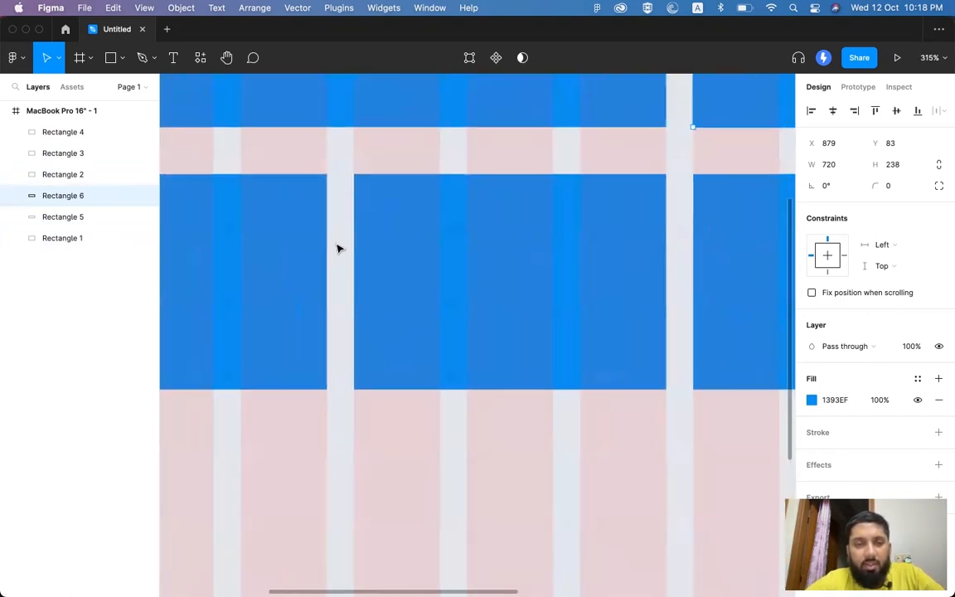
scroll(338, 249, "up", 4)
scroll(337, 247, "down", 1)
left_click(296, 247)
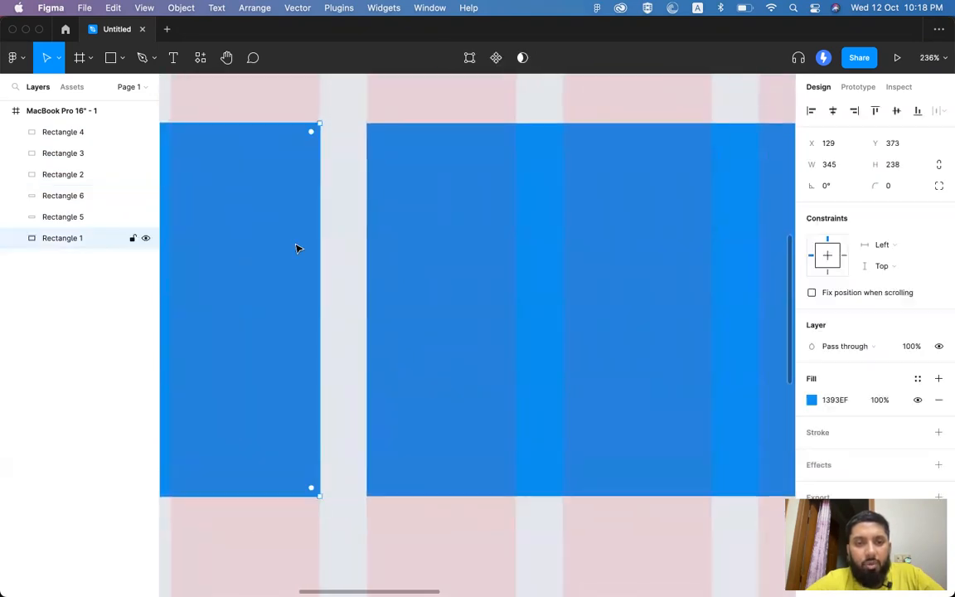
mouse_move(321, 235)
left_mouse_down()
mouse_move(348, 232)
mouse_move(273, 227)
mouse_move(317, 223)
left_mouse_up()
key("super+z")
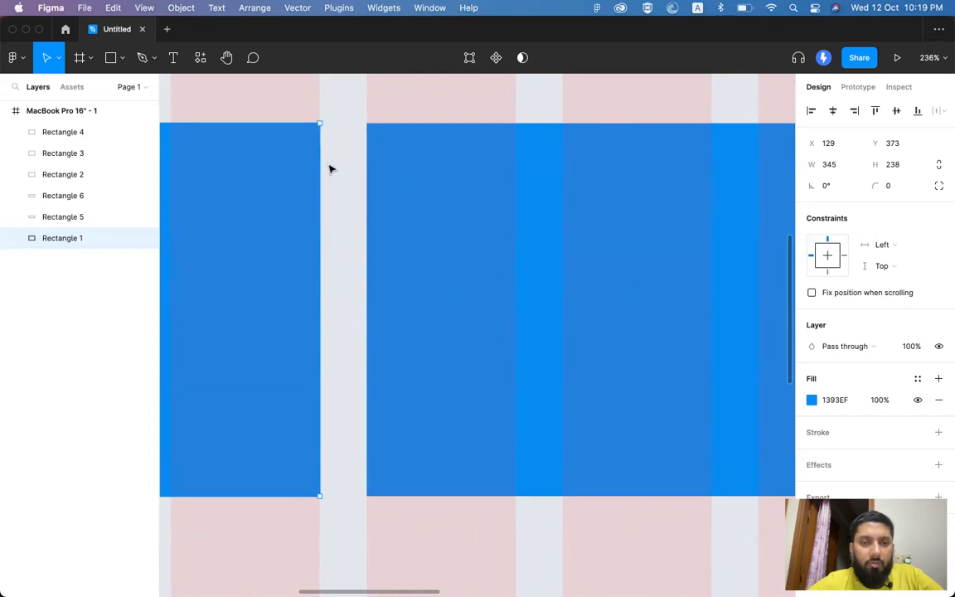
mouse_move(322, 181)
left_mouse_down()
mouse_move(283, 182)
mouse_move(368, 170)
mouse_move(322, 171)
left_mouse_up()
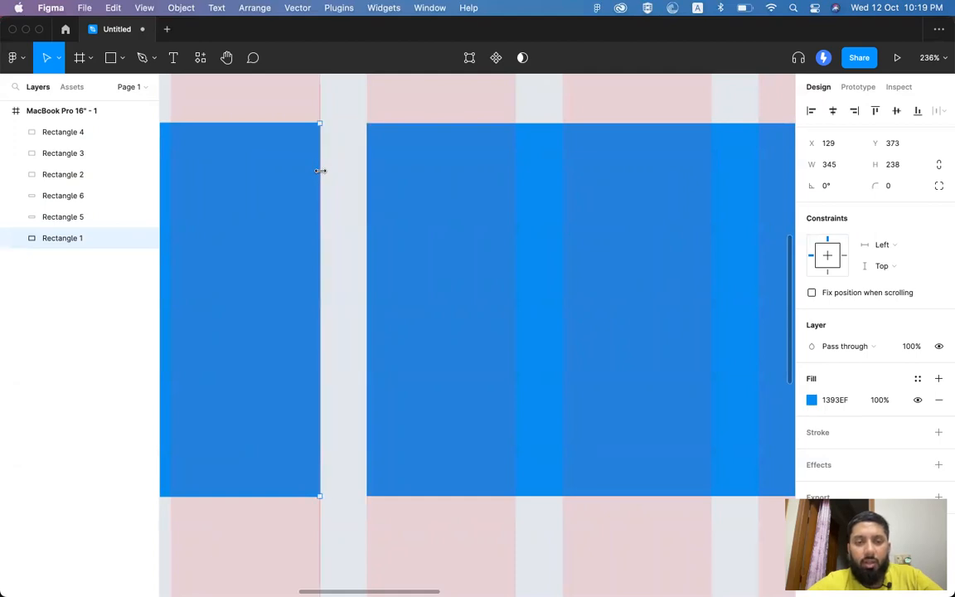
Step: Select all four lower-row rectangles to check the gaps between them
scroll(320, 170, "down", 10)
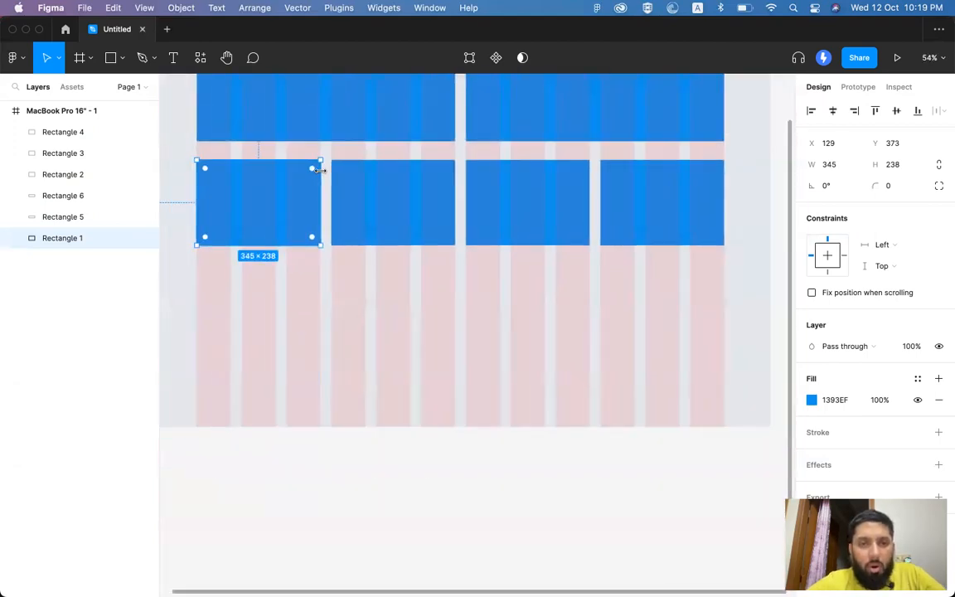
scroll(320, 169, "up", 2)
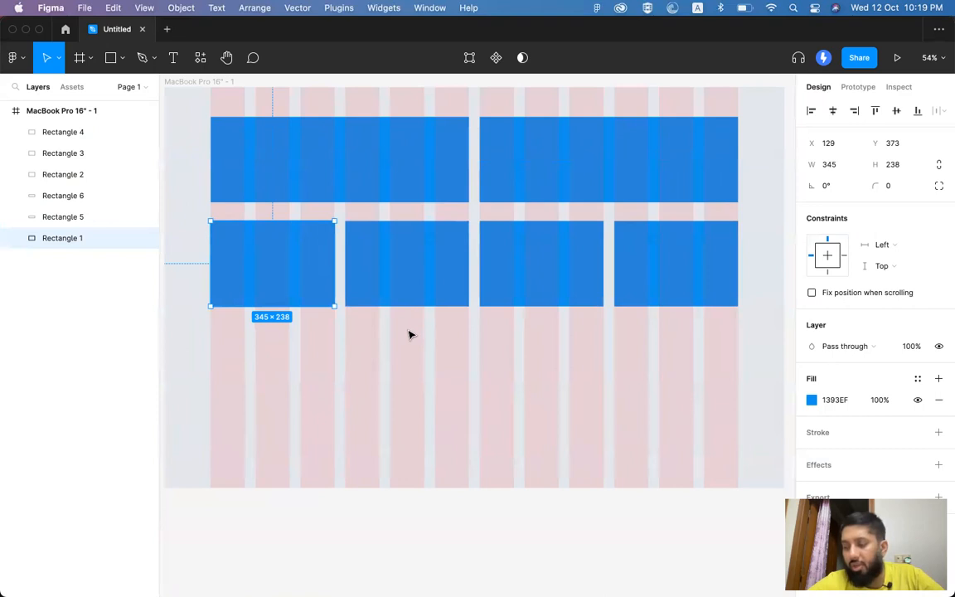
scroll(408, 334, "up", 4)
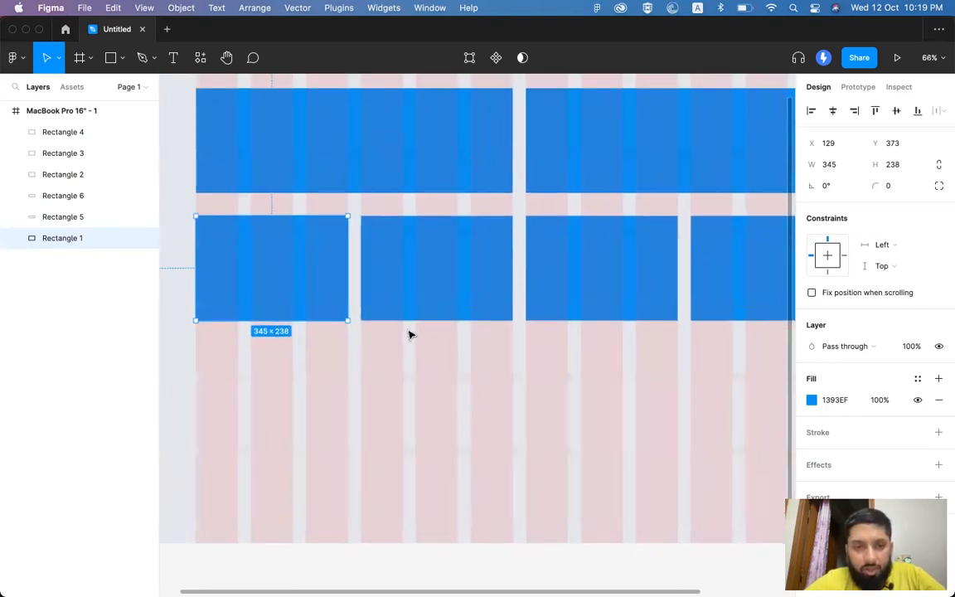
left_click(409, 334)
left_click(418, 281)
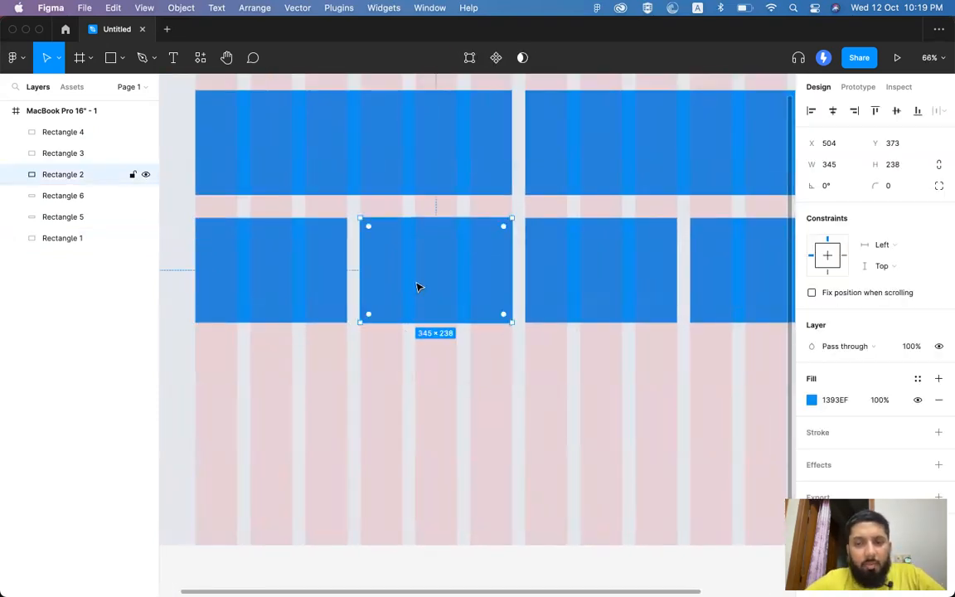
scroll(418, 285, "right", 2)
scroll(417, 286, "down", 1)
left_click(275, 251)
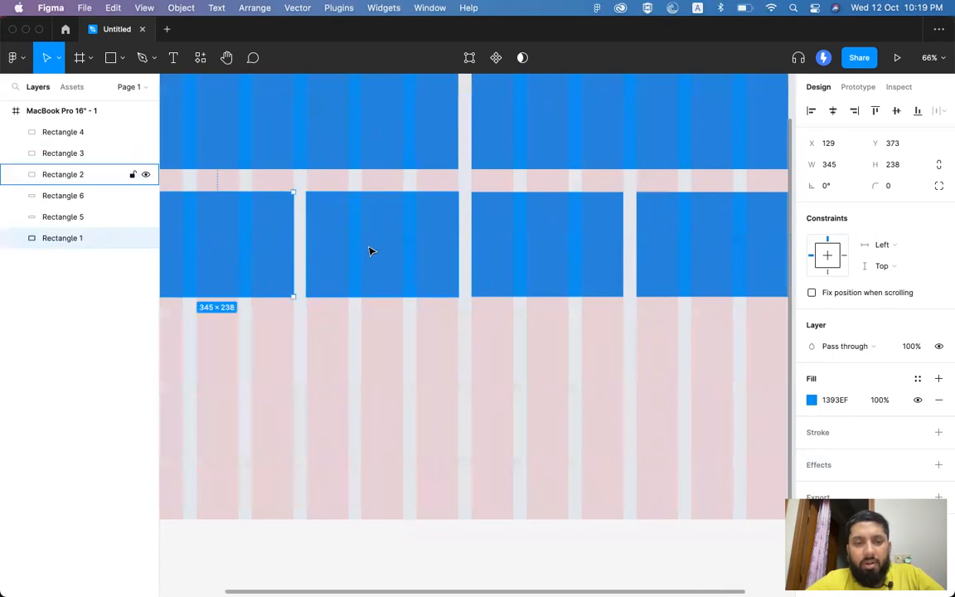
left_click(371, 251, "shift")
left_click(575, 249, "shift")
left_click(667, 249, "shift")
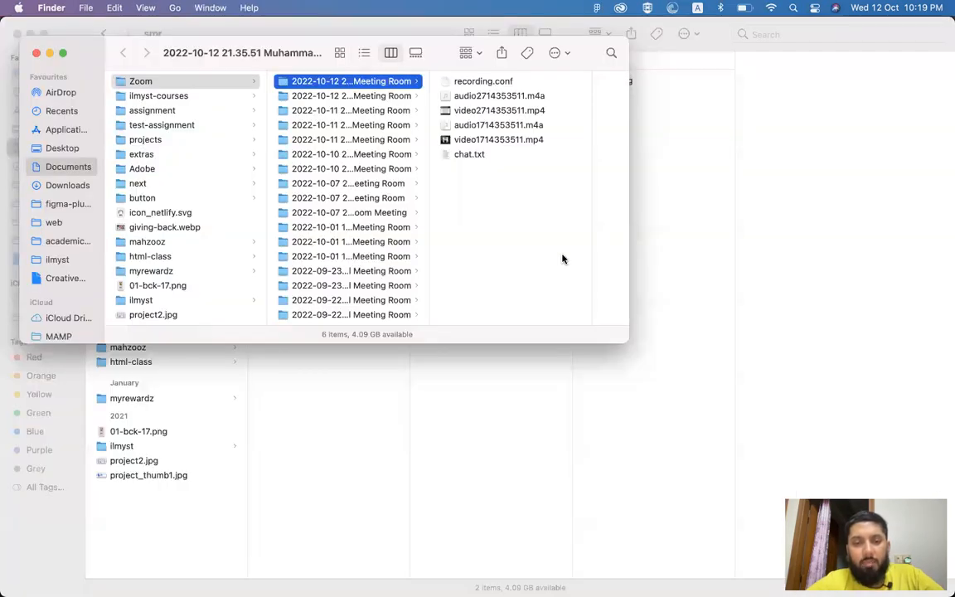
Step: View the careem.com services grid in Chrome, then cycle back through Finder toward Figma
key("super+Tab")
key("super+Tab")
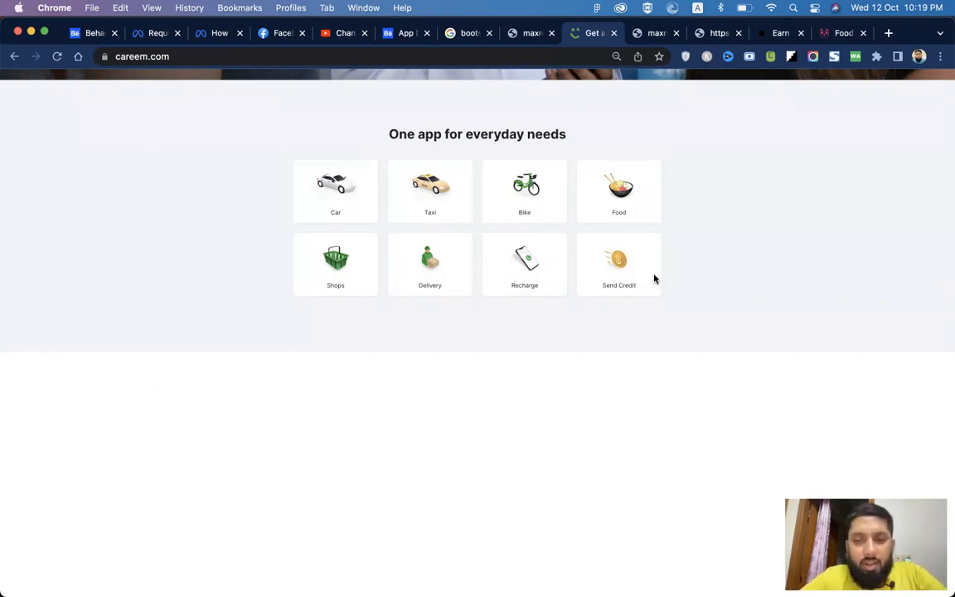
key("super+Tab")
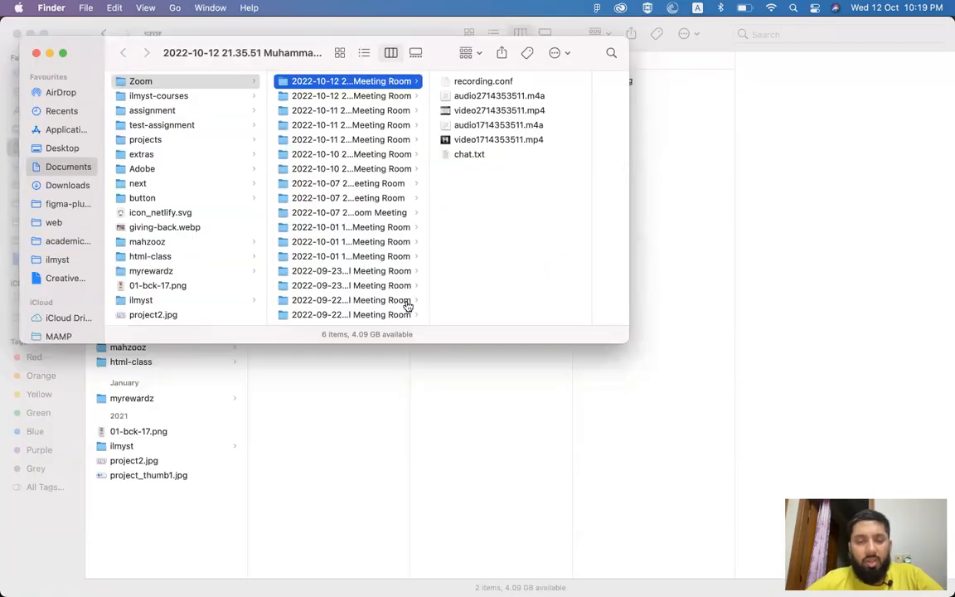
key("super+Tab")
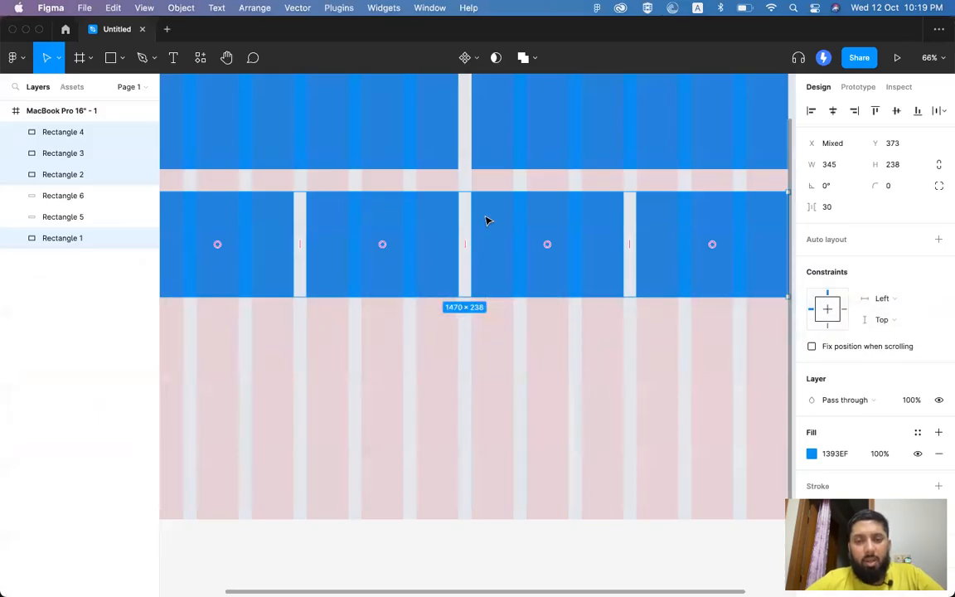
Step: Start a third row by duplicating the wide rectangle downward and narrowing it to 470 wide
scroll(487, 221, "down", 5)
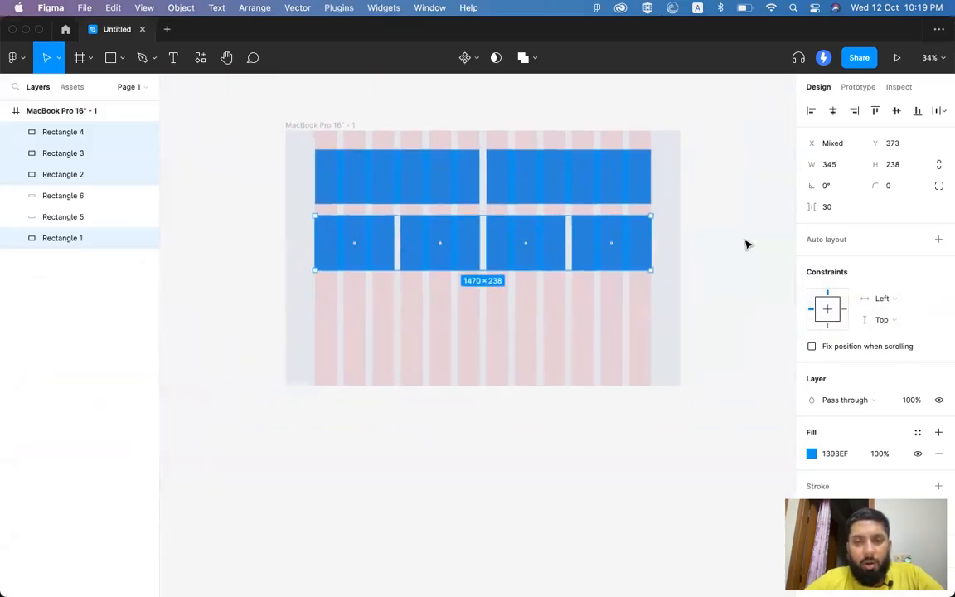
left_click(748, 245)
left_click(604, 251)
left_click(588, 197)
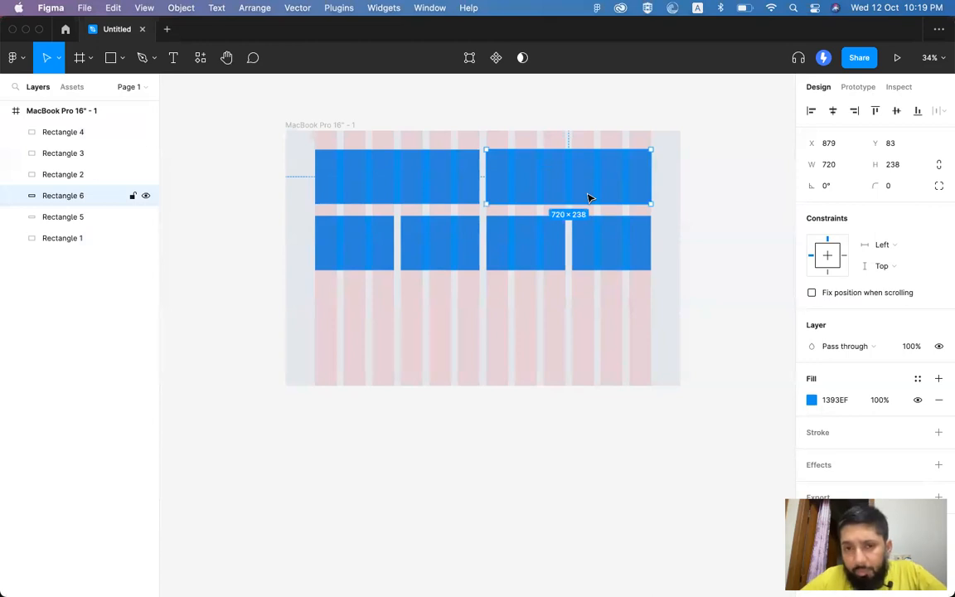
left_click_drag(578, 189, 313, 312)
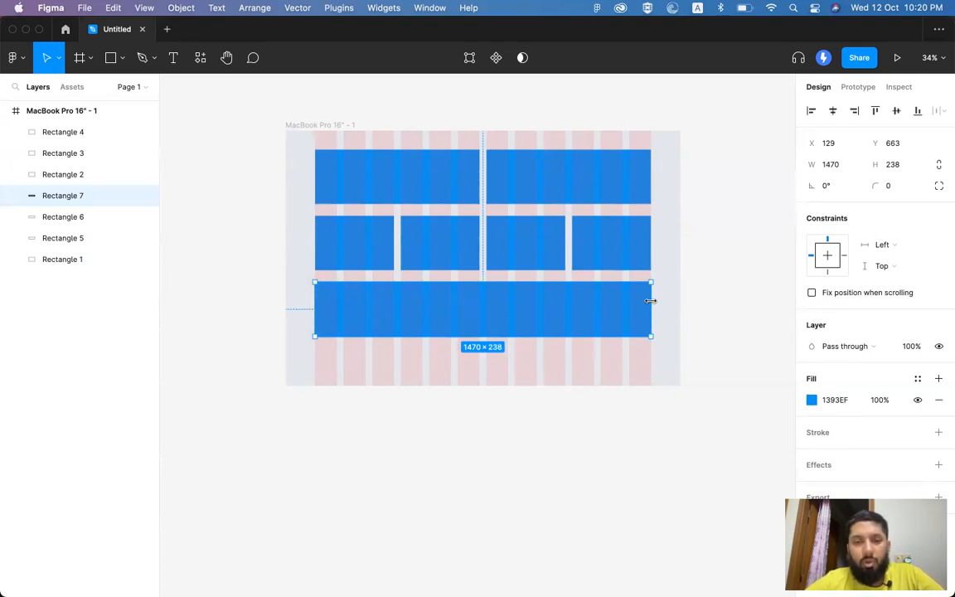
left_click_drag(650, 308, 593, 308)
left_click(489, 315)
left_click(596, 316)
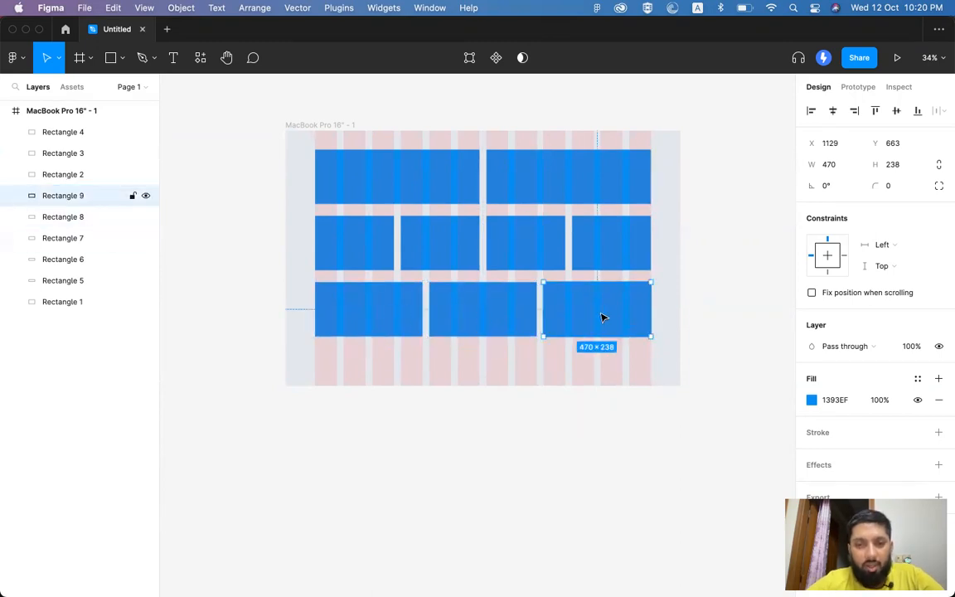
Step: Lengthen the MacBook Pro frame to 1728×1779 and select the whole frame
scroll(602, 318, "up", 5)
scroll(603, 317, "up", 3)
scroll(605, 320, "down", 2)
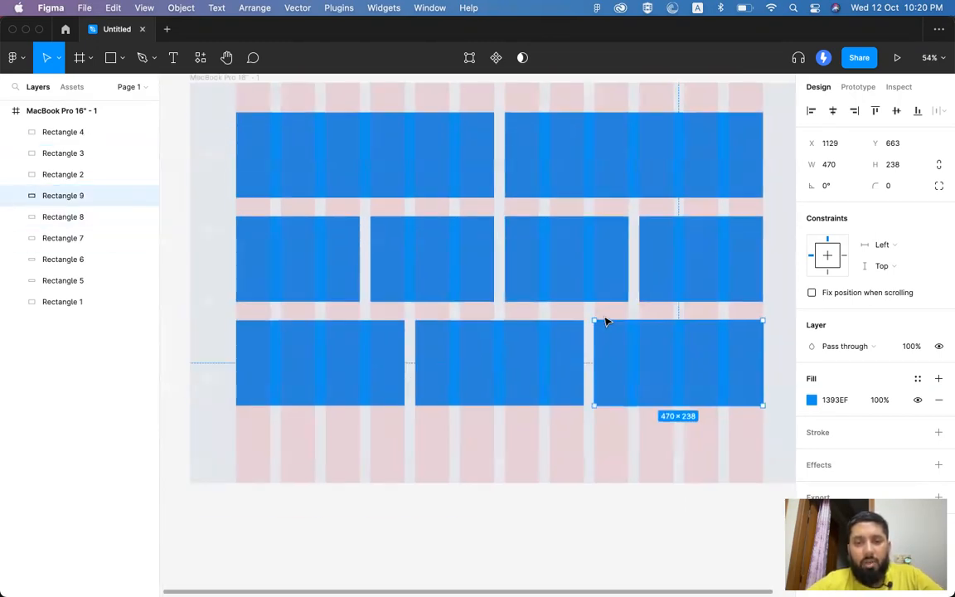
scroll(605, 321, "down", 2)
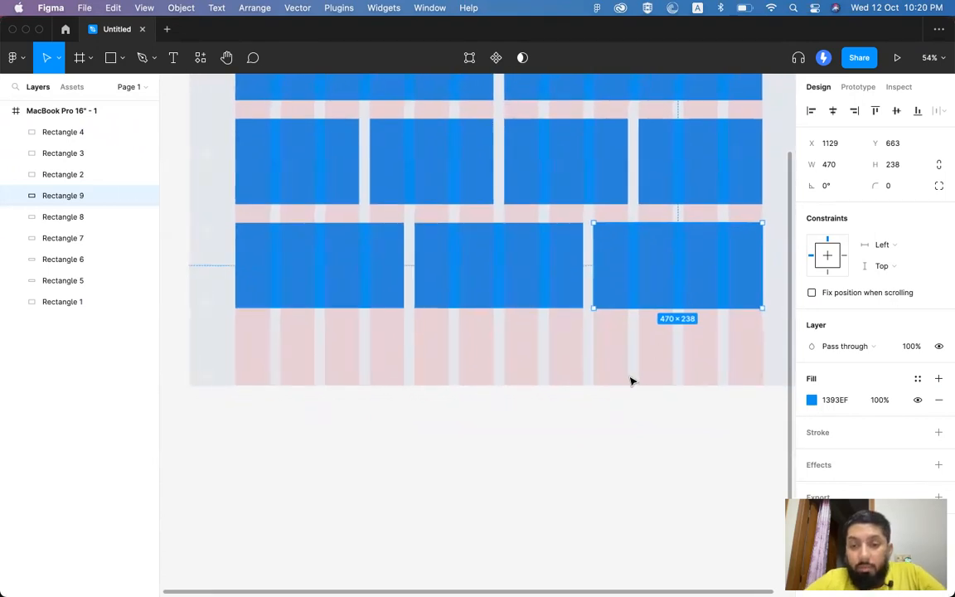
scroll(625, 383, "down", 3)
left_click(370, 122)
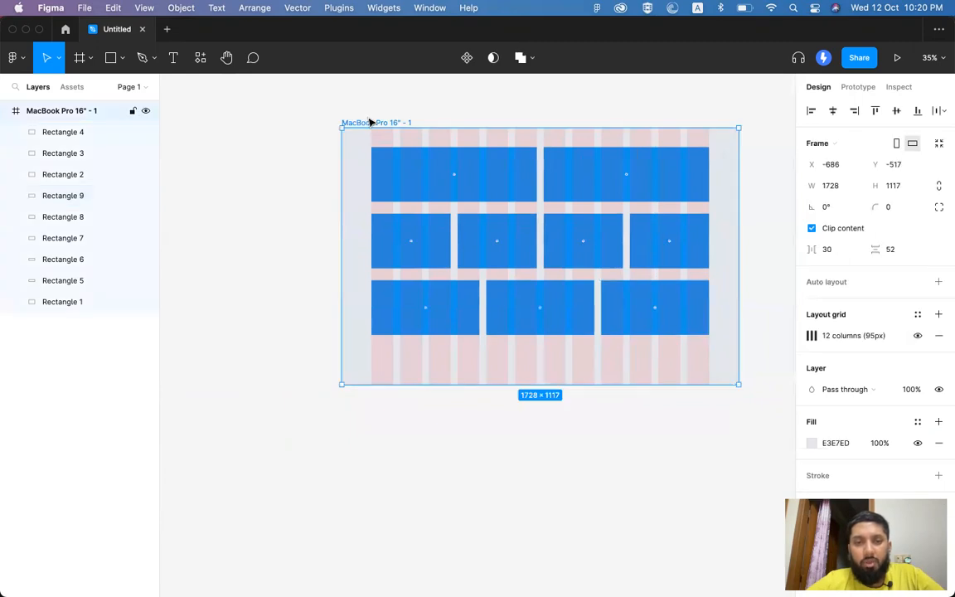
left_click_drag(557, 383, 548, 535)
left_click(545, 330)
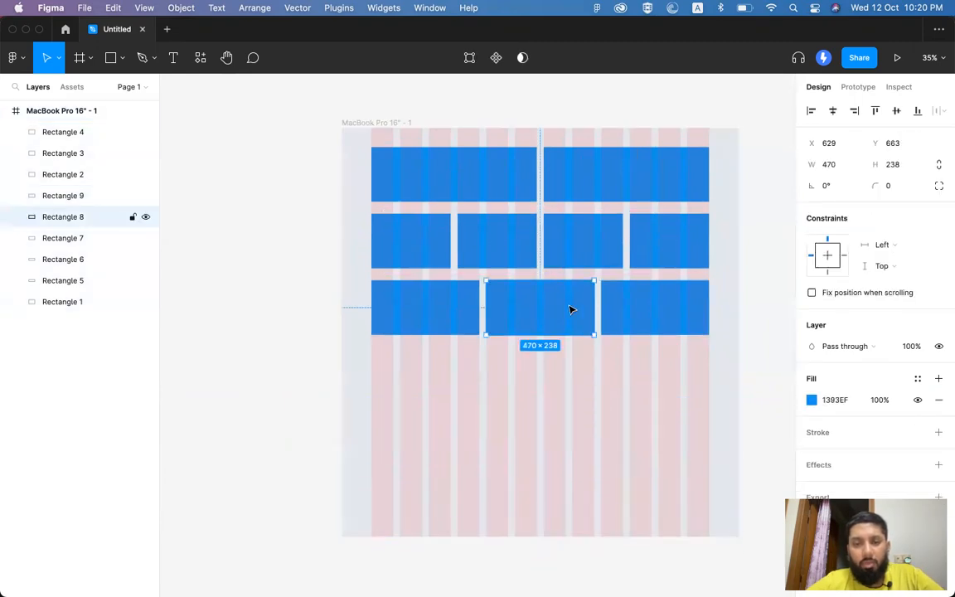
left_click(744, 254)
scroll(572, 286, "right", 3)
left_click(474, 309)
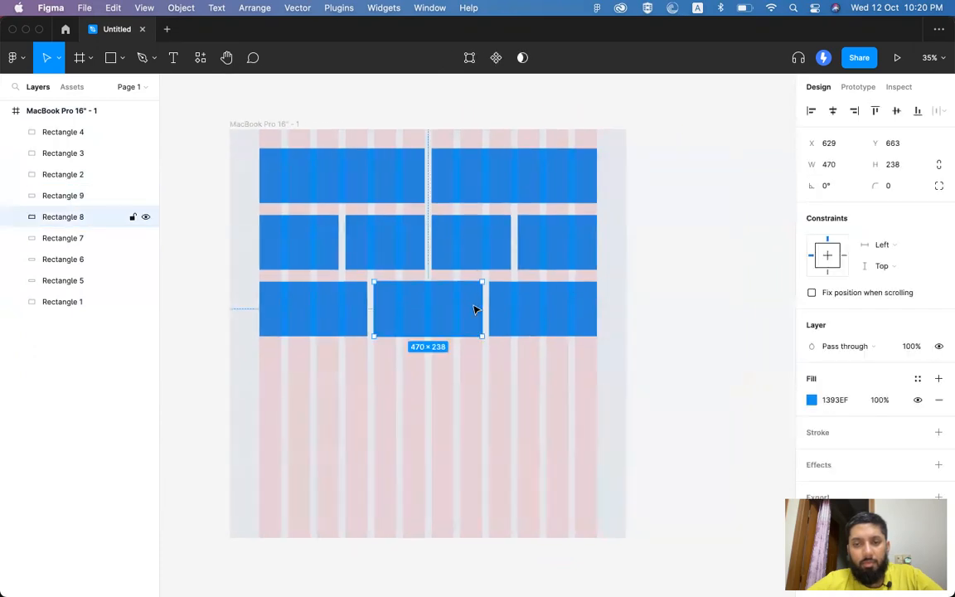
left_click(277, 124)
scroll(750, 294, "down", 5)
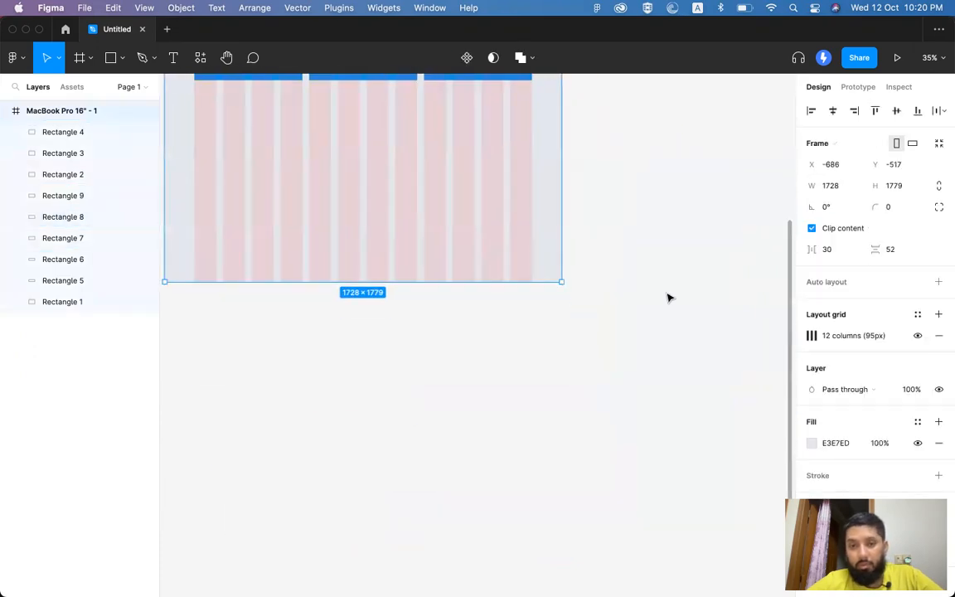
scroll(669, 296, "up", 5)
scroll(845, 332, "down", 2)
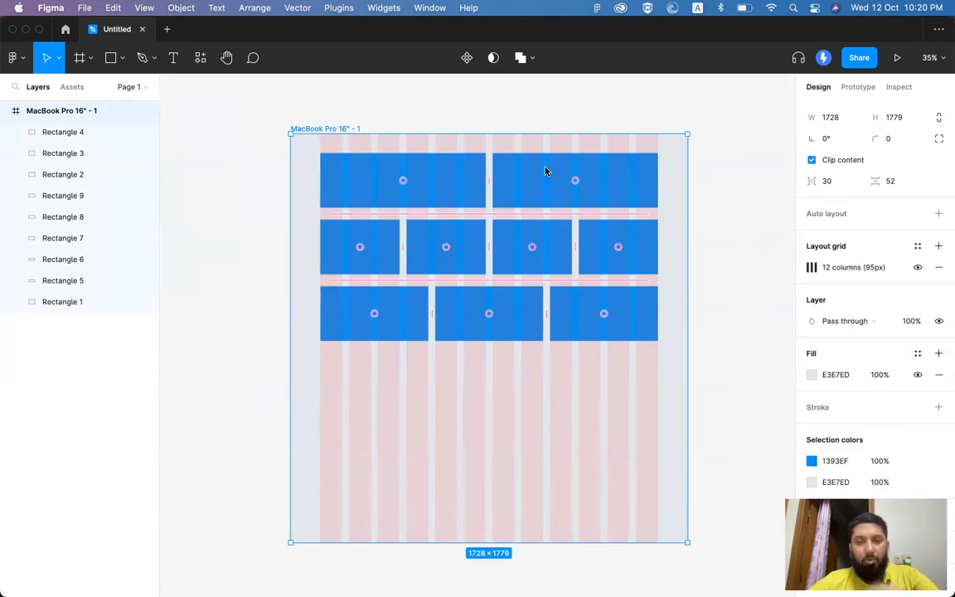
left_click(752, 272)
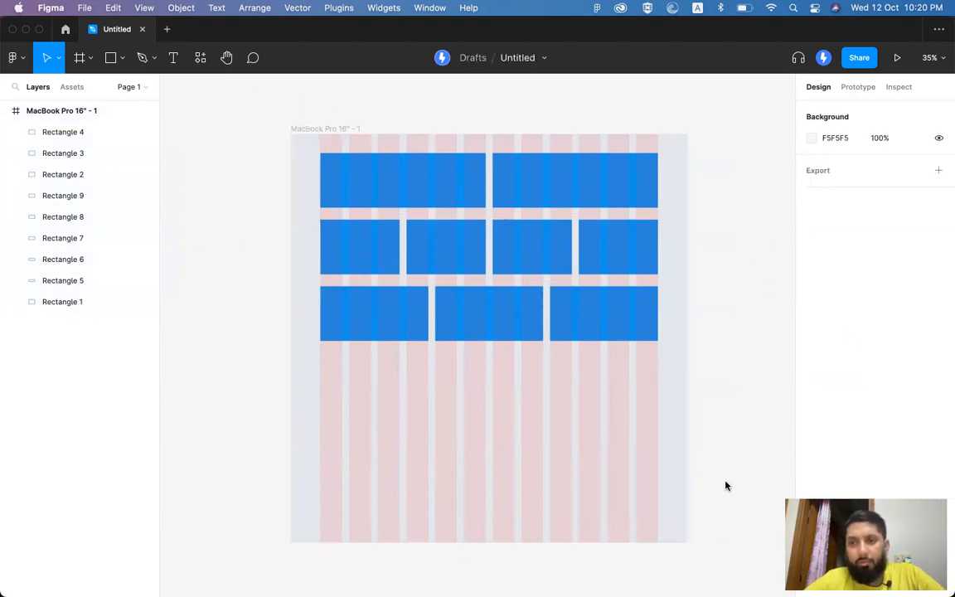
left_click(526, 303)
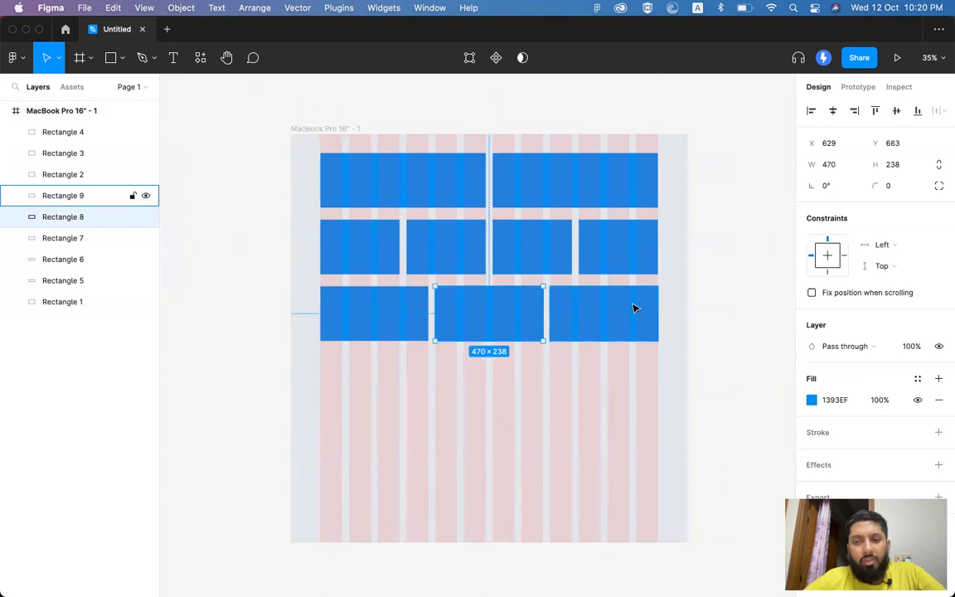
left_click(633, 308)
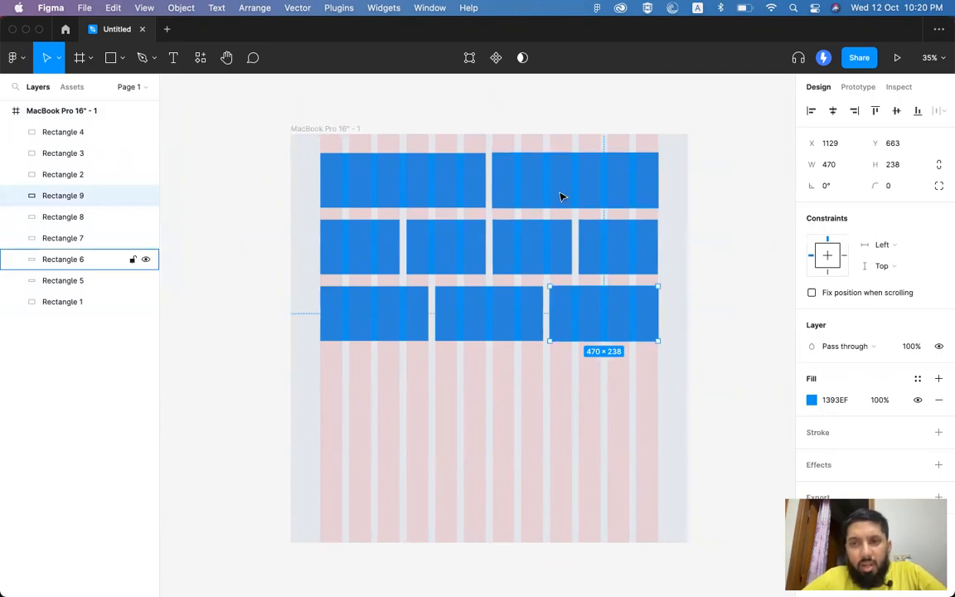
left_click(303, 130)
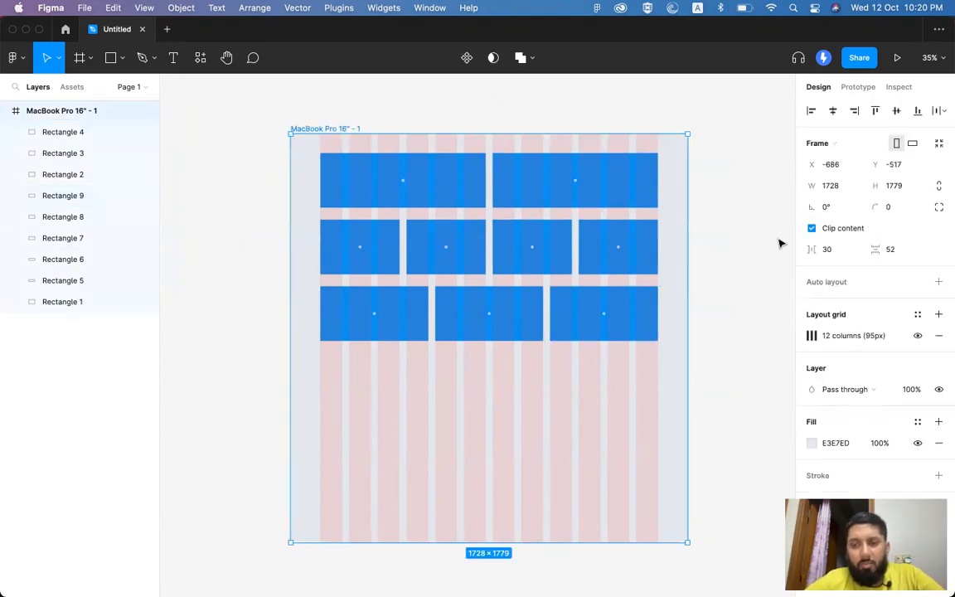
scroll(849, 287, "down", 2)
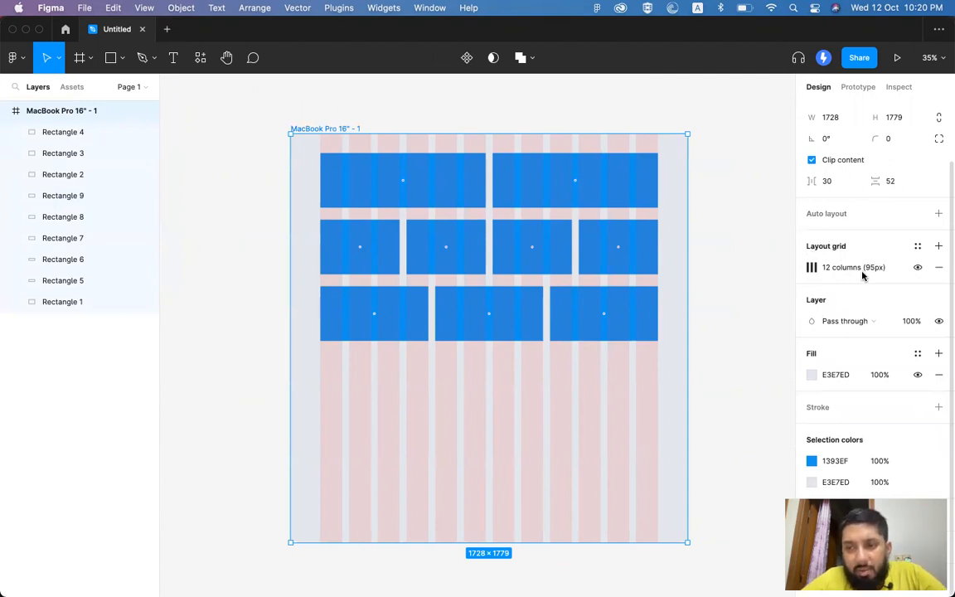
left_click(862, 322)
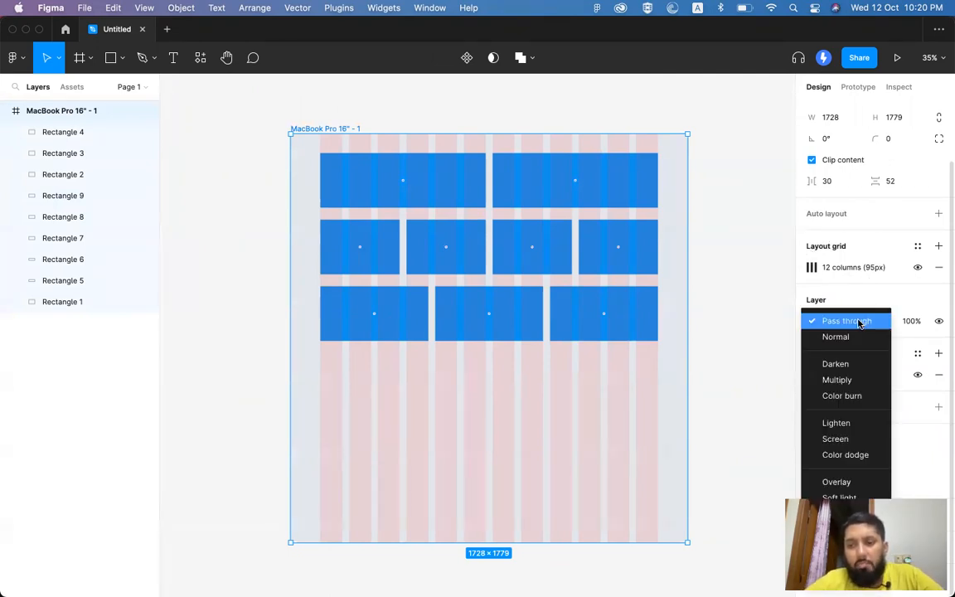
left_click(818, 306)
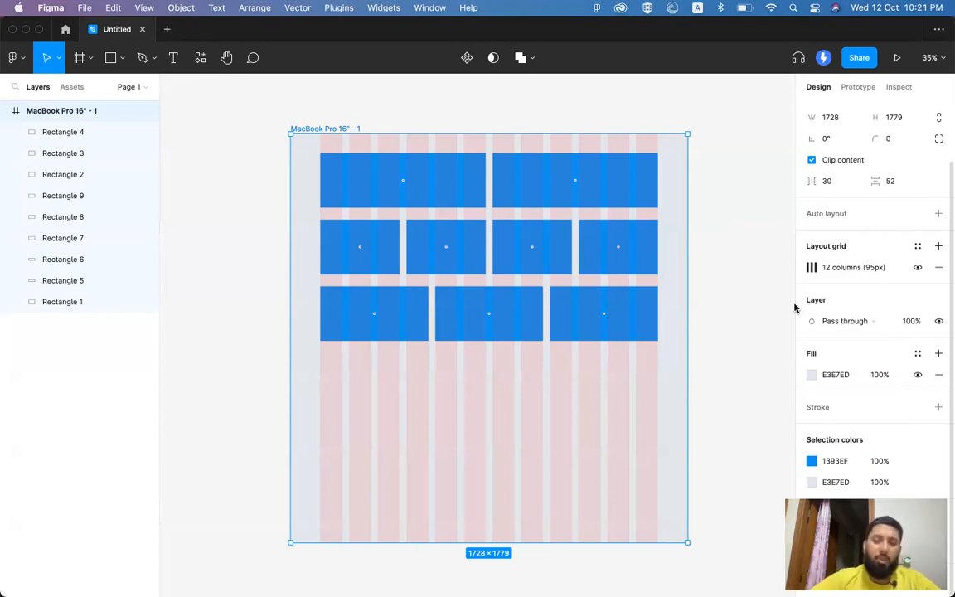
scroll(618, 165, "left", 8)
Step: Draw a new Frame 1 left of the MacBook layout and fill it blue 1B76FF
left_click(297, 212)
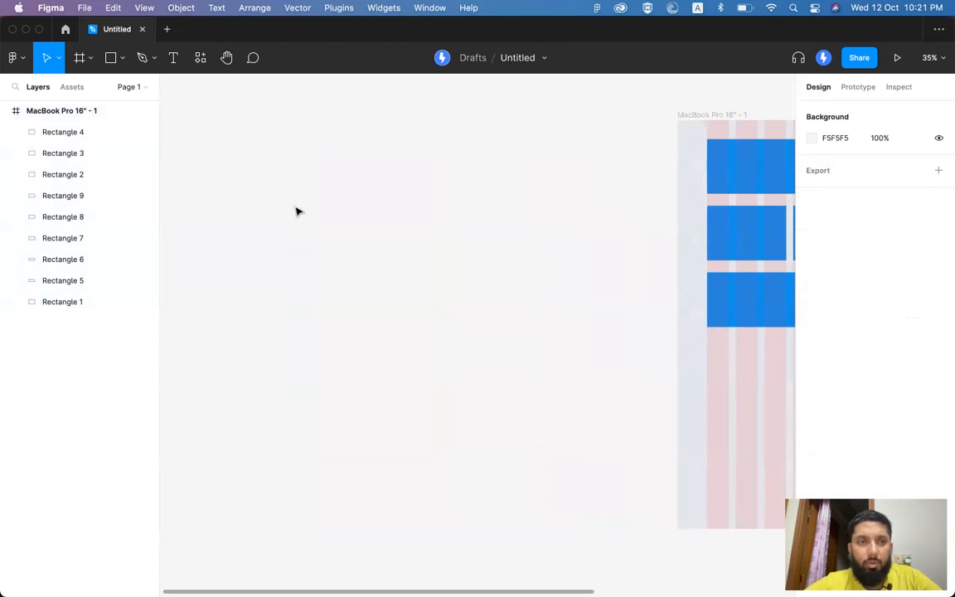
left_click(91, 59)
left_click(283, 140)
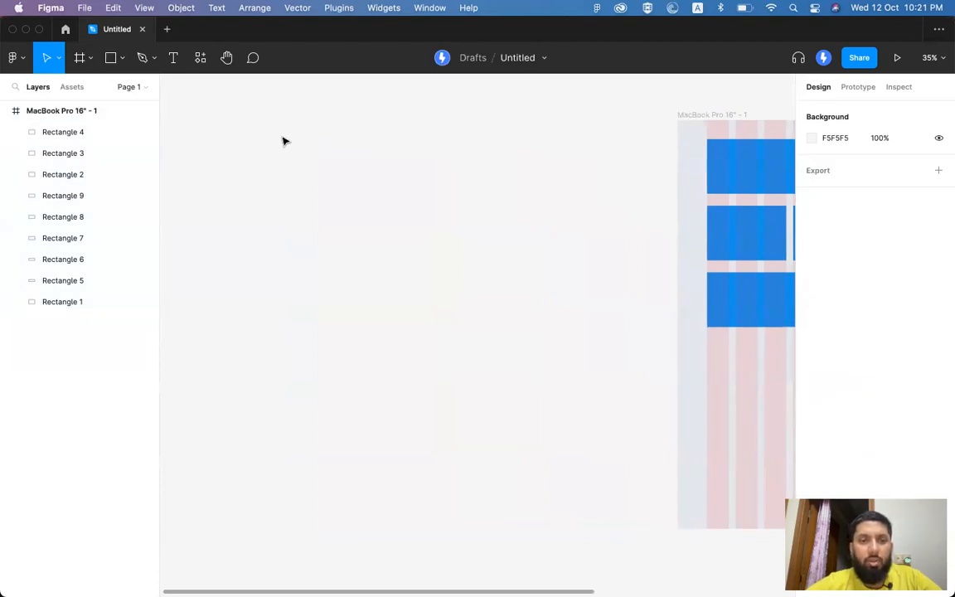
left_click(79, 57)
left_click_drag(280, 146, 563, 448)
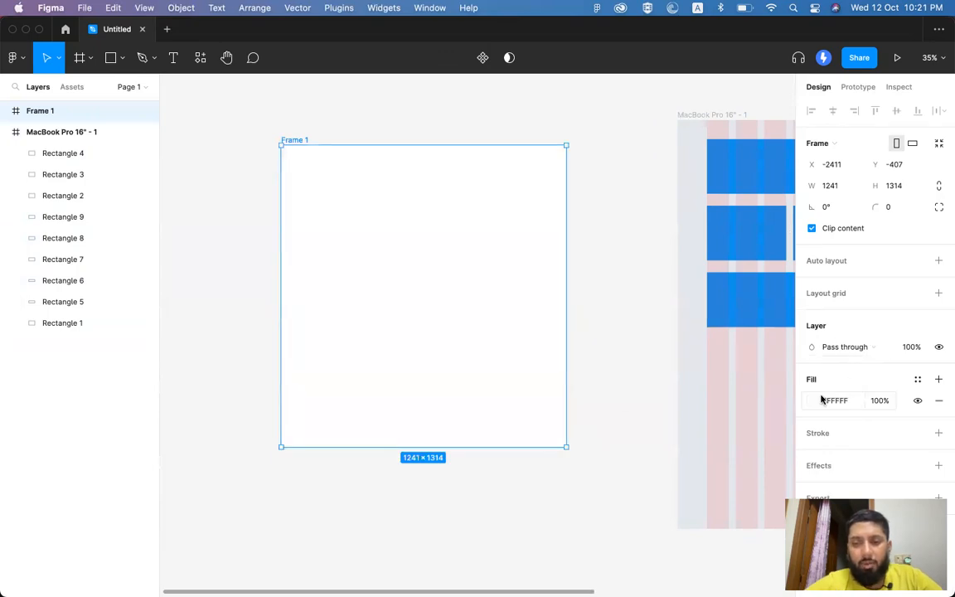
left_click(812, 401)
left_click(759, 300)
left_click_drag(759, 300, 779, 265)
left_click(740, 440)
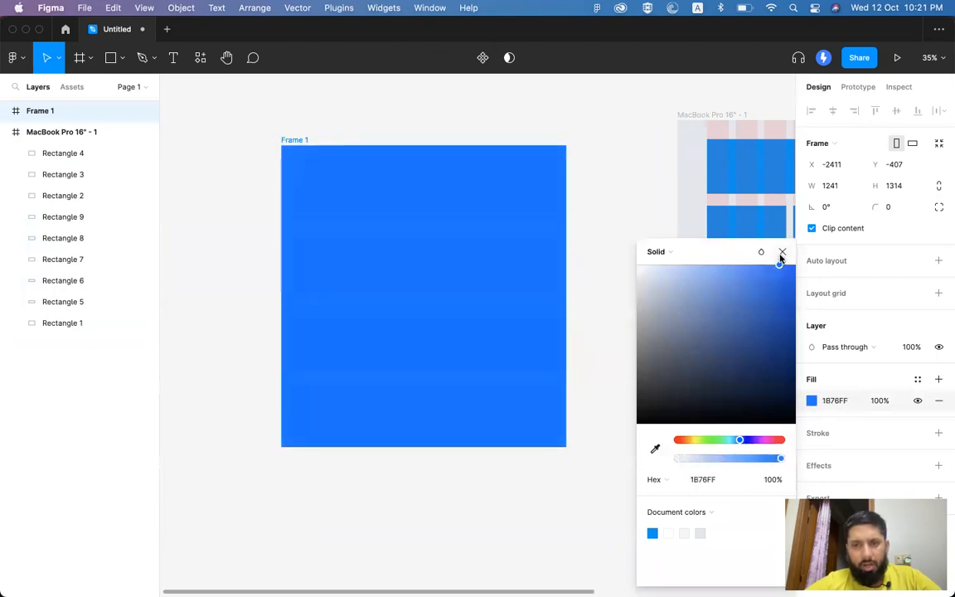
left_click(487, 265)
Step: Draw two overlapping rectangles inside Frame 1
key("r")
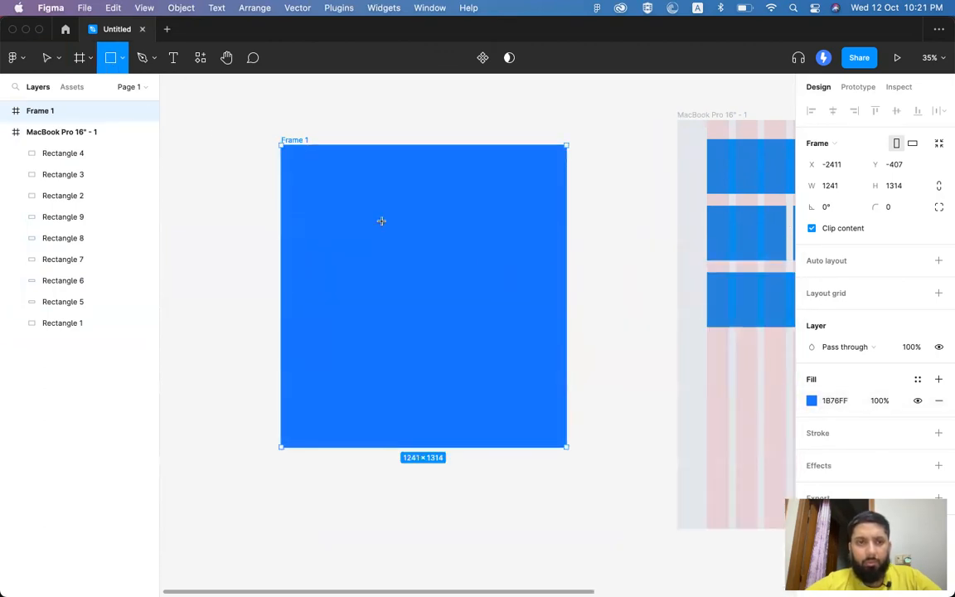
left_click_drag(327, 180, 444, 310)
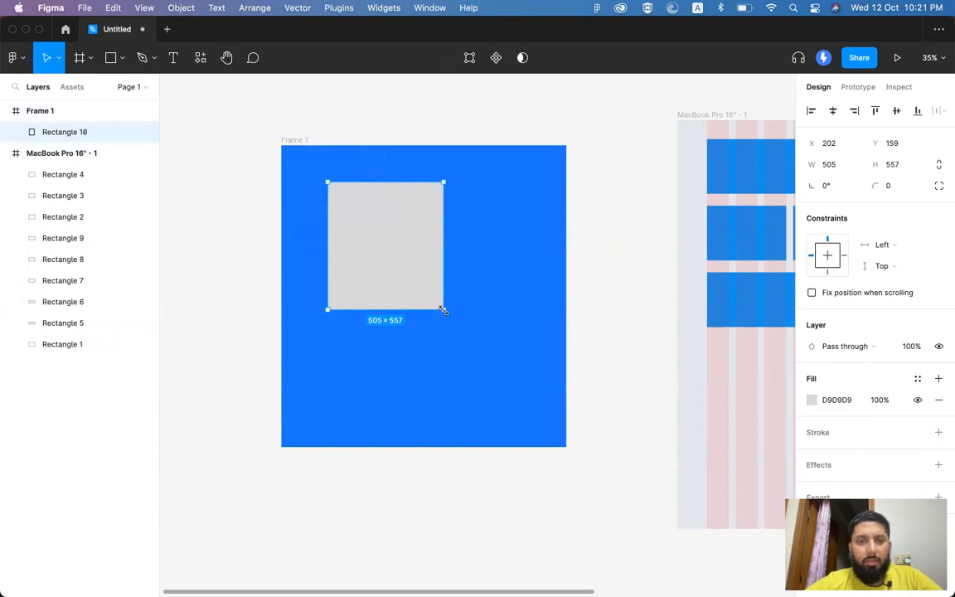
left_click(110, 57)
left_click_drag(382, 237, 531, 379)
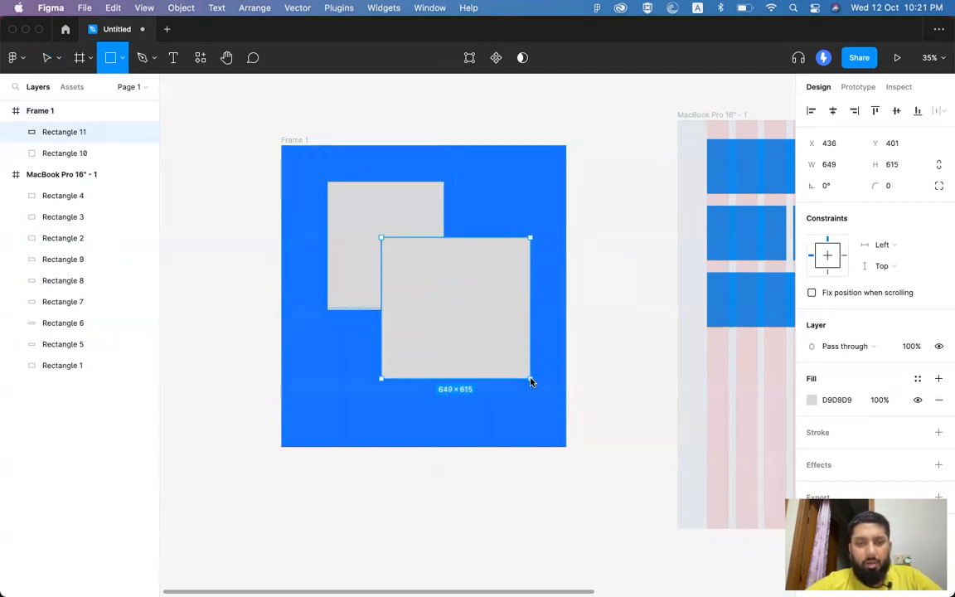
Step: Fill the first rectangle bright yellow FFE70F
left_click(421, 236)
left_click(811, 400)
left_click_drag(763, 303, 786, 266)
left_click(694, 441)
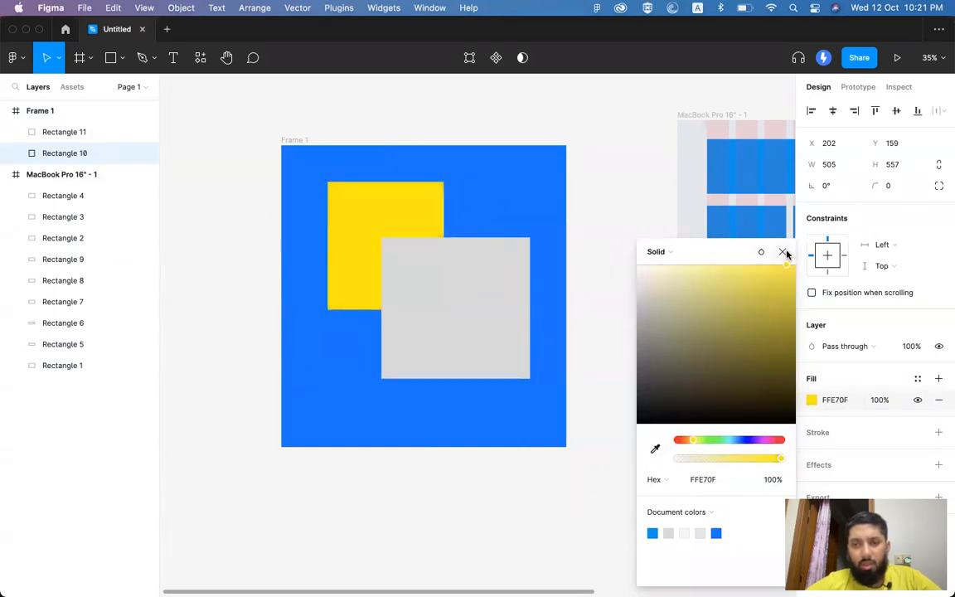
left_click(783, 251)
Step: Fill the second rectangle teal 11E5BF
left_click(478, 301)
left_click(811, 400)
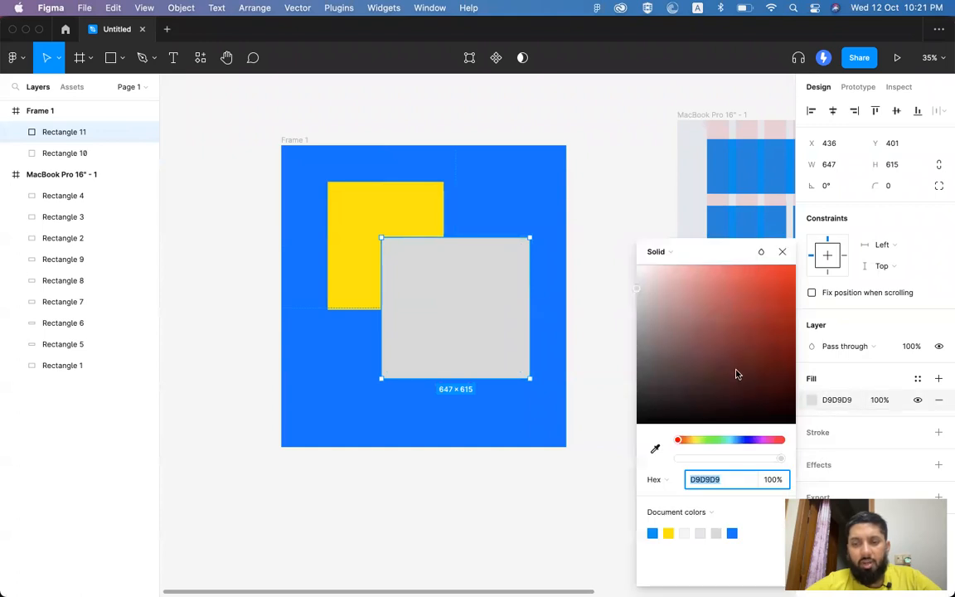
left_click(769, 439)
left_click_drag(758, 354, 785, 277)
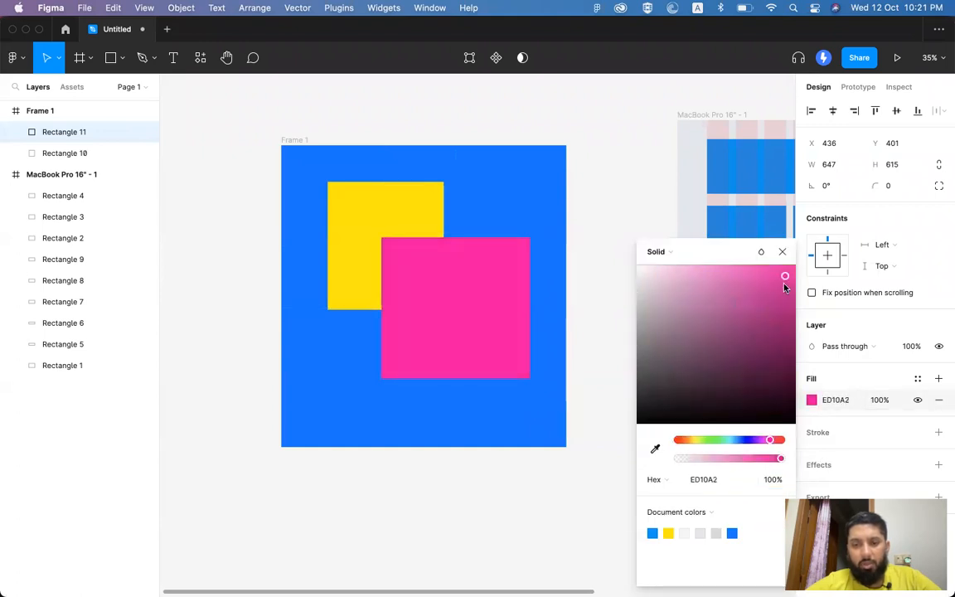
left_click(779, 440)
left_click_drag(772, 443, 726, 441)
left_click(782, 255)
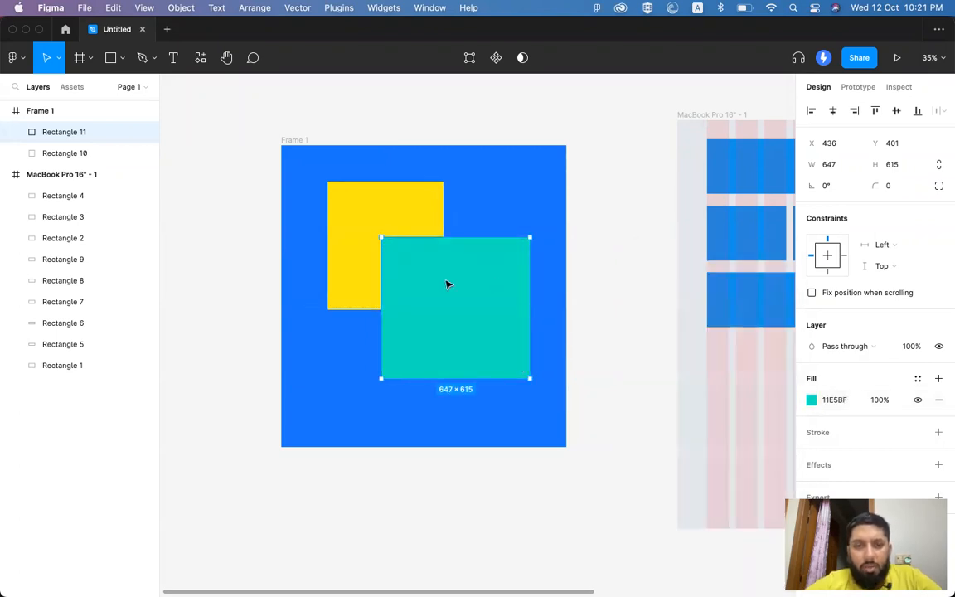
Step: Enlarge the yellow rectangle down and to the right
left_click(405, 213)
left_click_drag(443, 310, 463, 331)
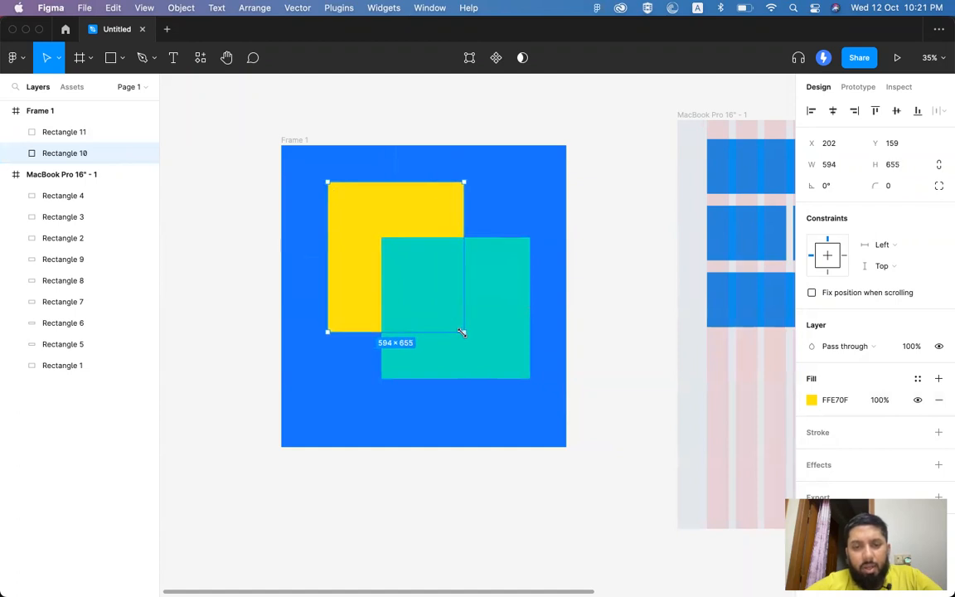
left_click(488, 290)
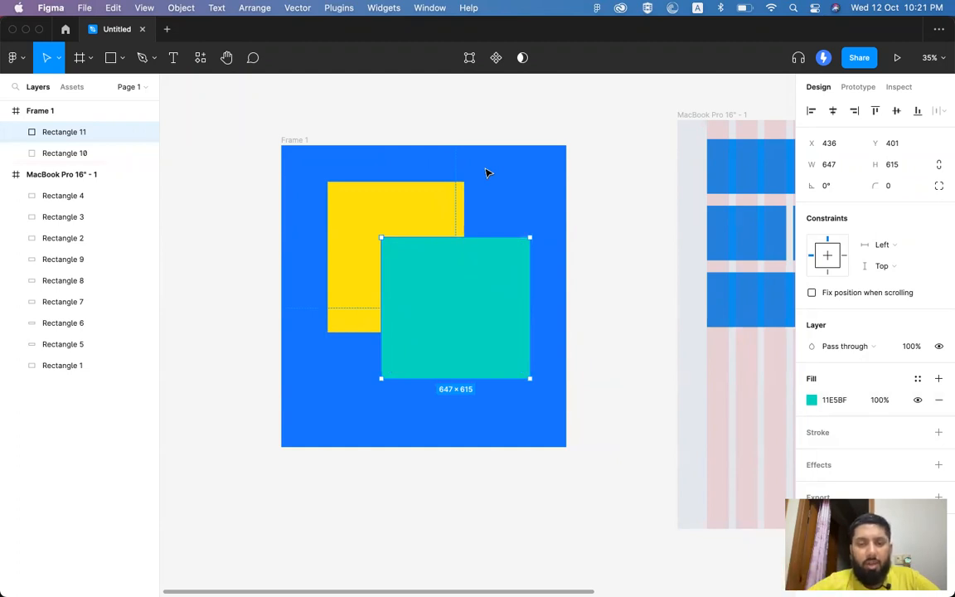
Step: Switch the selection between the yellow and teal rectangles, ending on the teal one
left_click(503, 224)
left_click(491, 282)
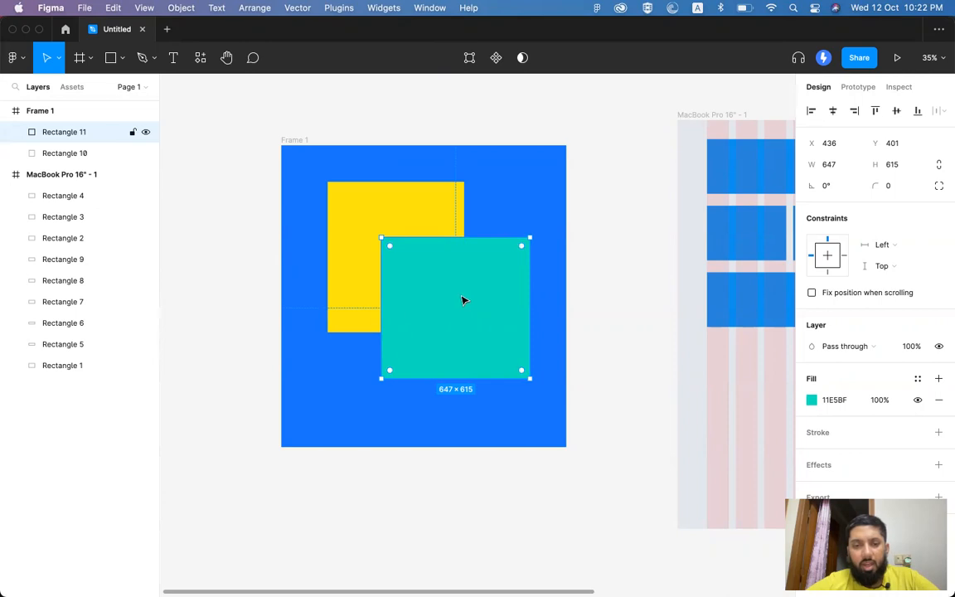
left_click(445, 217)
left_click(503, 183)
left_click(459, 207)
left_click(508, 196)
left_click(490, 271)
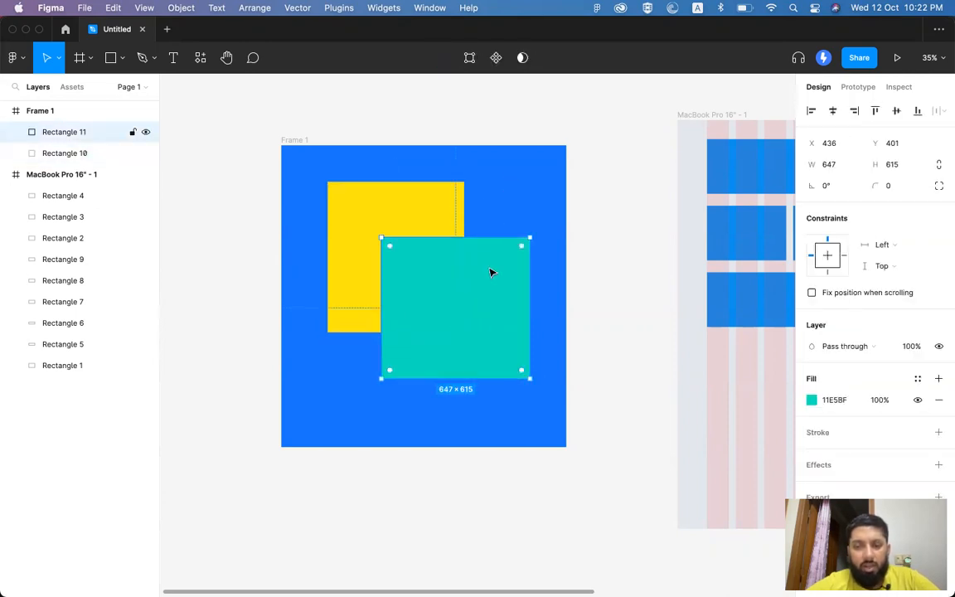
Step: Try Normal and Multiply blend modes on the teal rectangle, settling on Normal at 100%
left_click(845, 348)
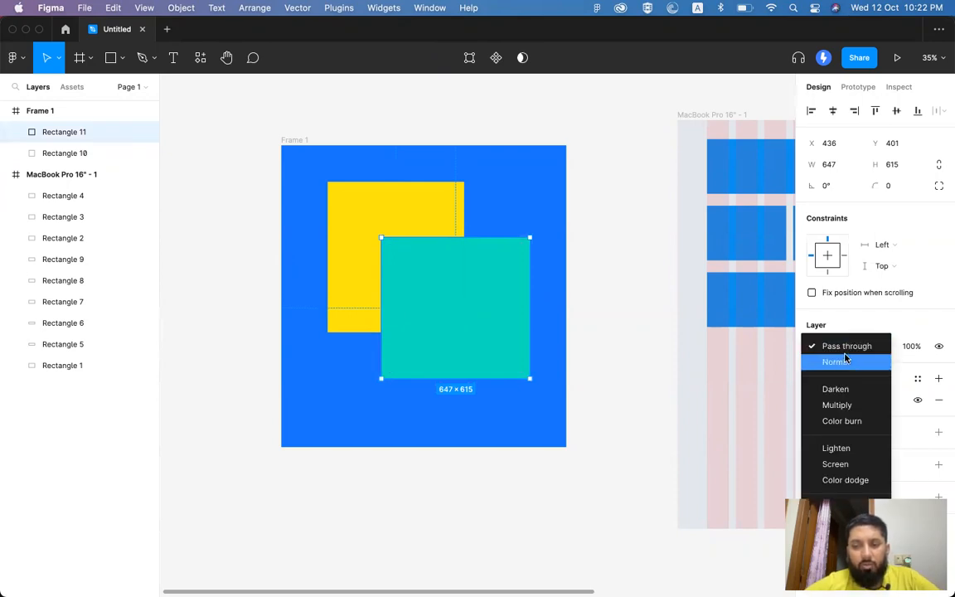
left_click(836, 362)
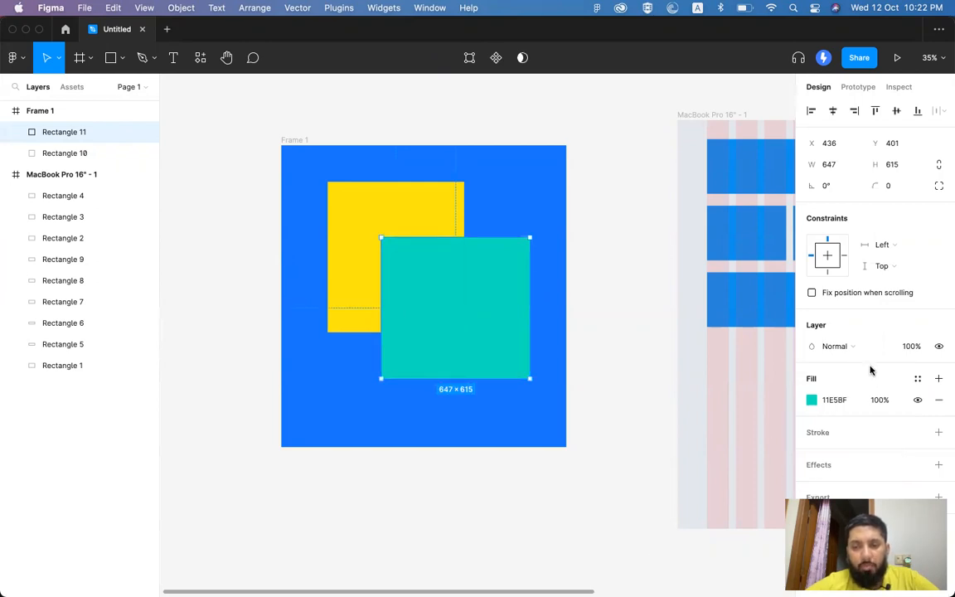
left_click(856, 352)
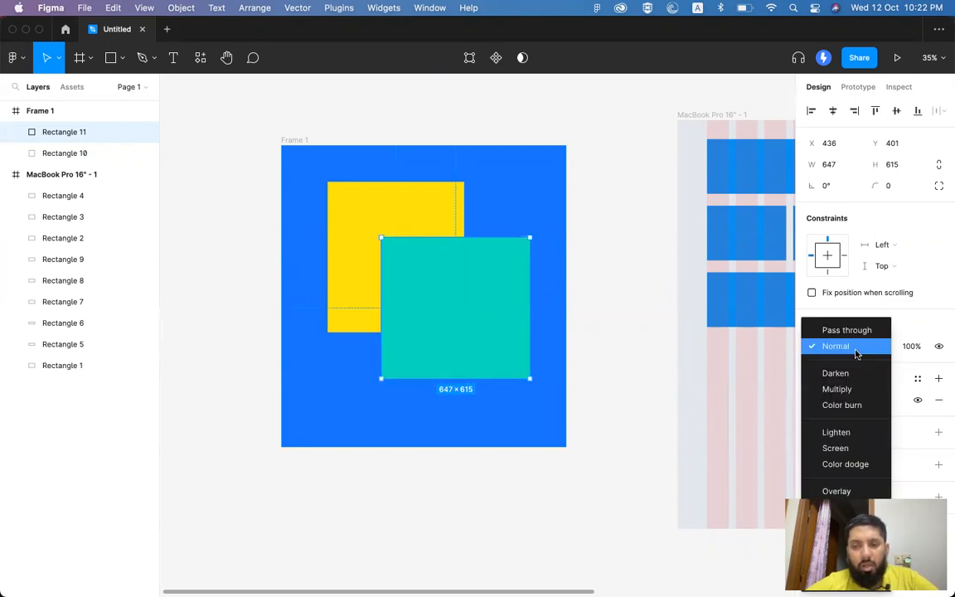
left_click(837, 389)
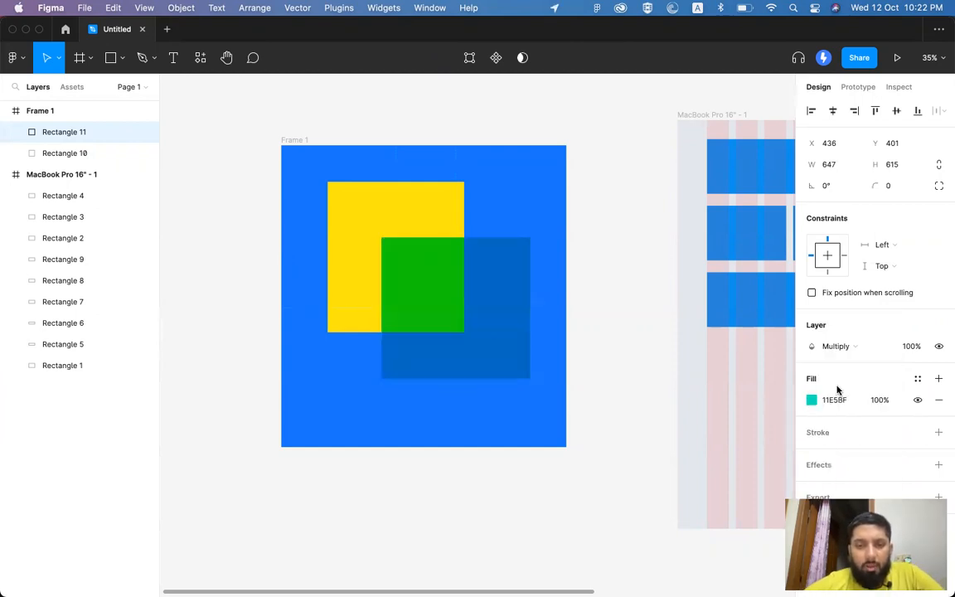
scroll(494, 324, "up", 5)
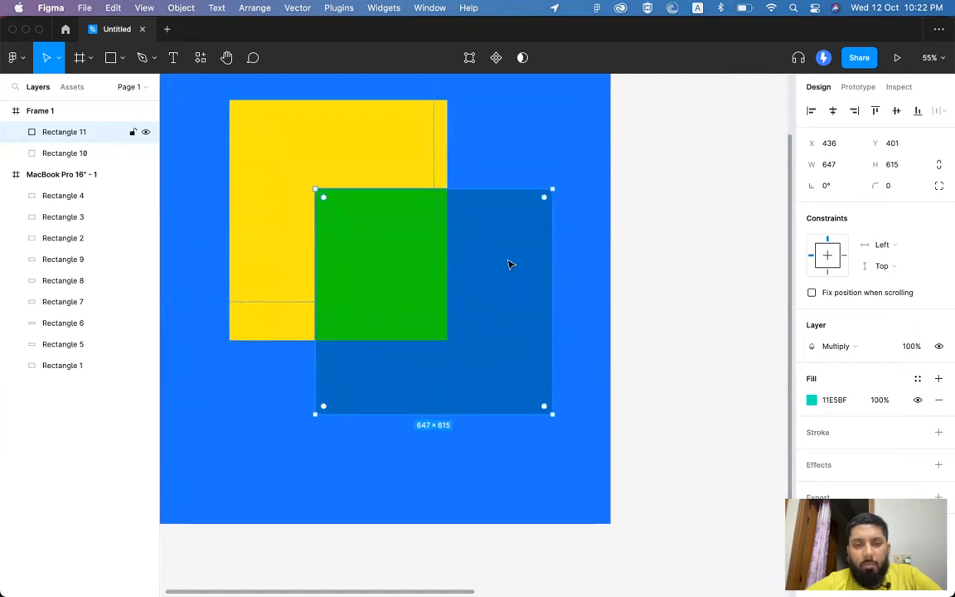
scroll(498, 278, "down", 3)
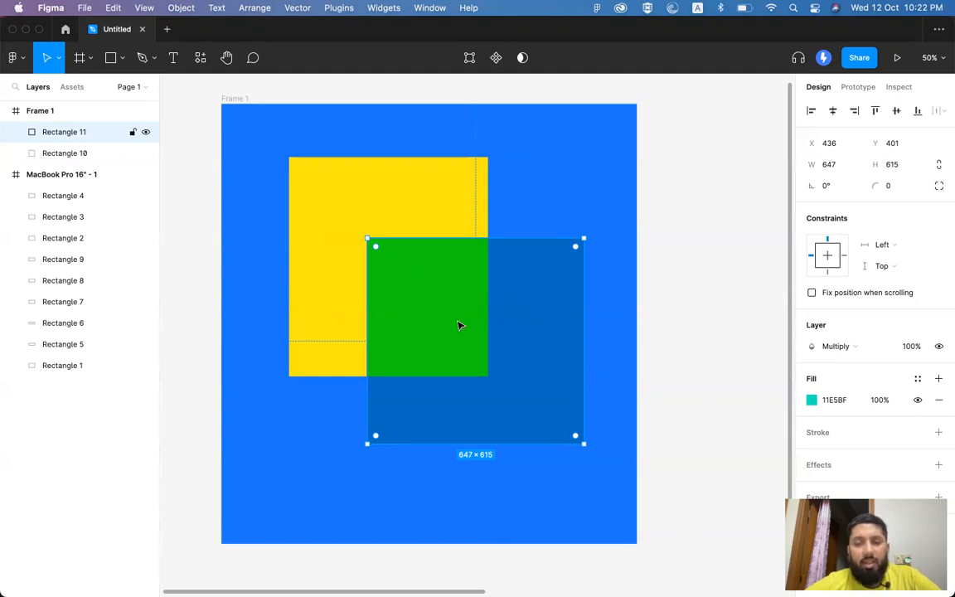
left_click(817, 345)
left_click(829, 302)
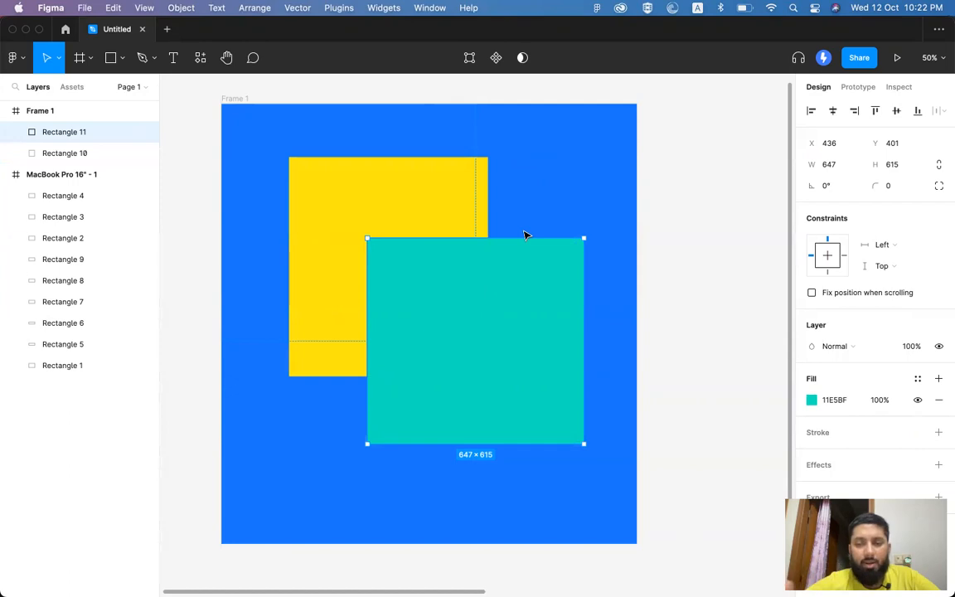
left_click(842, 352)
left_click(839, 373)
left_click(839, 346)
left_click(835, 361)
left_click(838, 348)
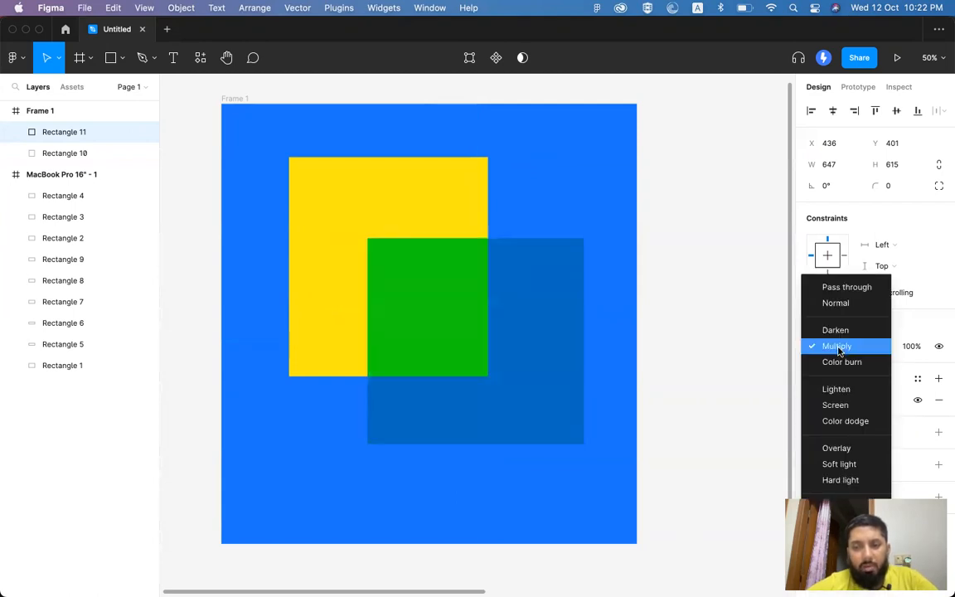
left_click(840, 362)
left_click(841, 345)
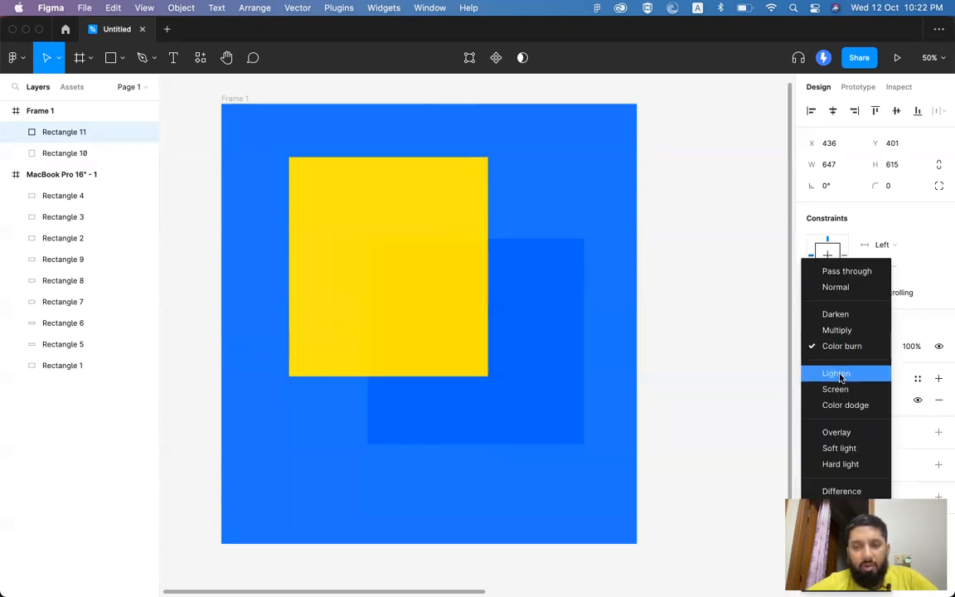
left_click(837, 373)
left_click(841, 348)
left_click(835, 362)
left_click(848, 348)
left_click(847, 363)
left_click(854, 348)
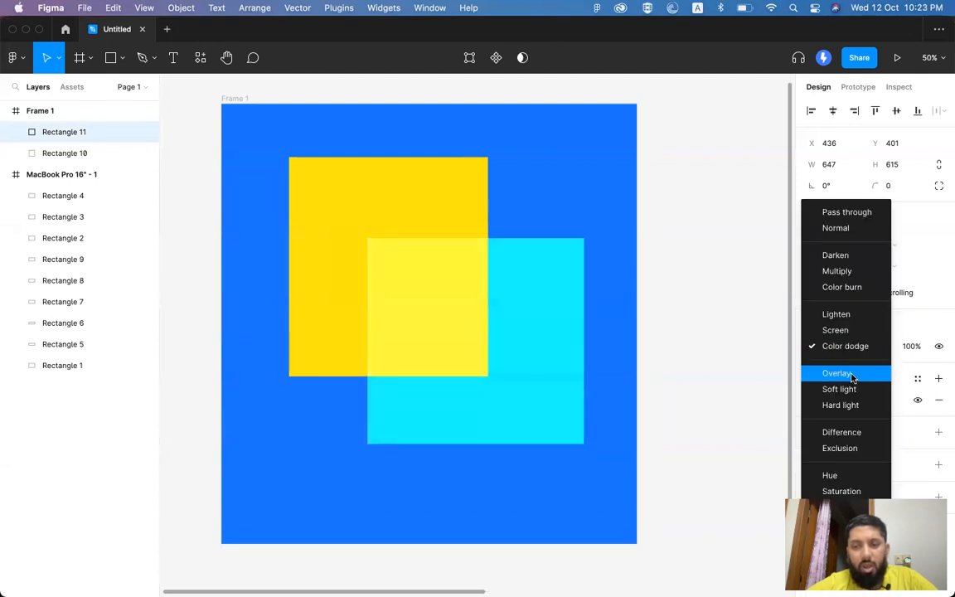
left_click(850, 373)
left_click(852, 348)
left_click(853, 362)
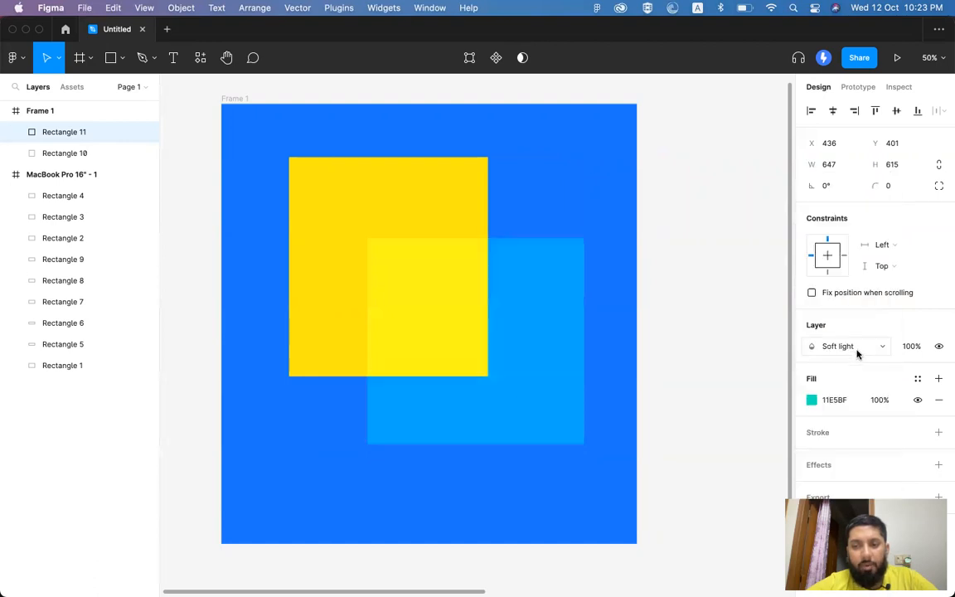
left_click(855, 348)
left_click(860, 362)
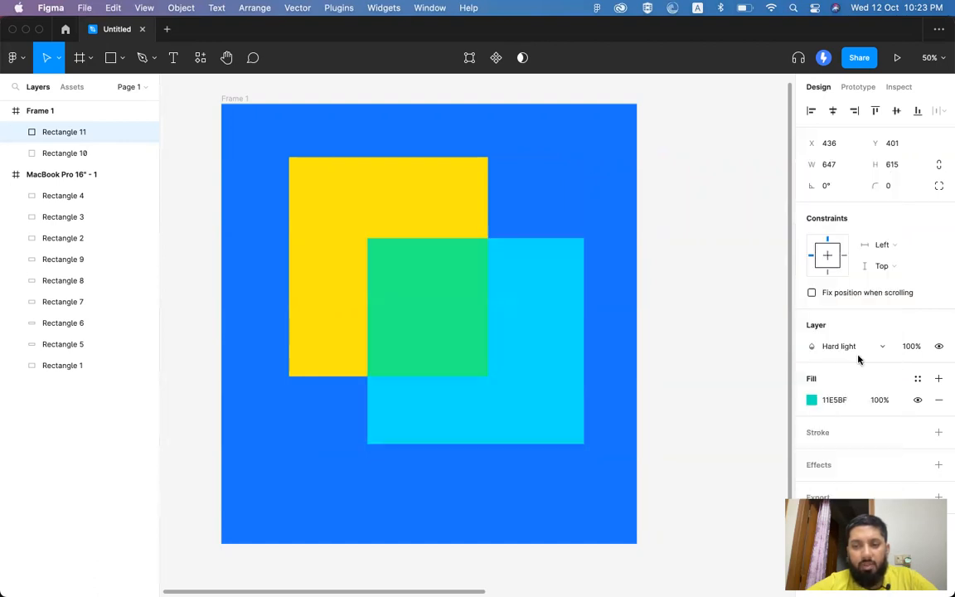
left_click(857, 348)
left_click(855, 372)
left_click(855, 348)
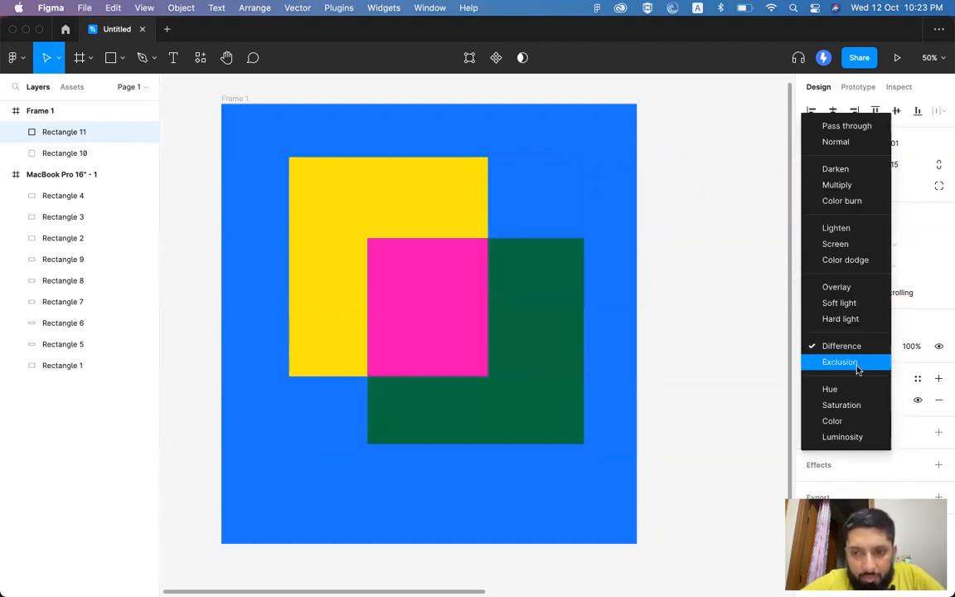
left_click(852, 362)
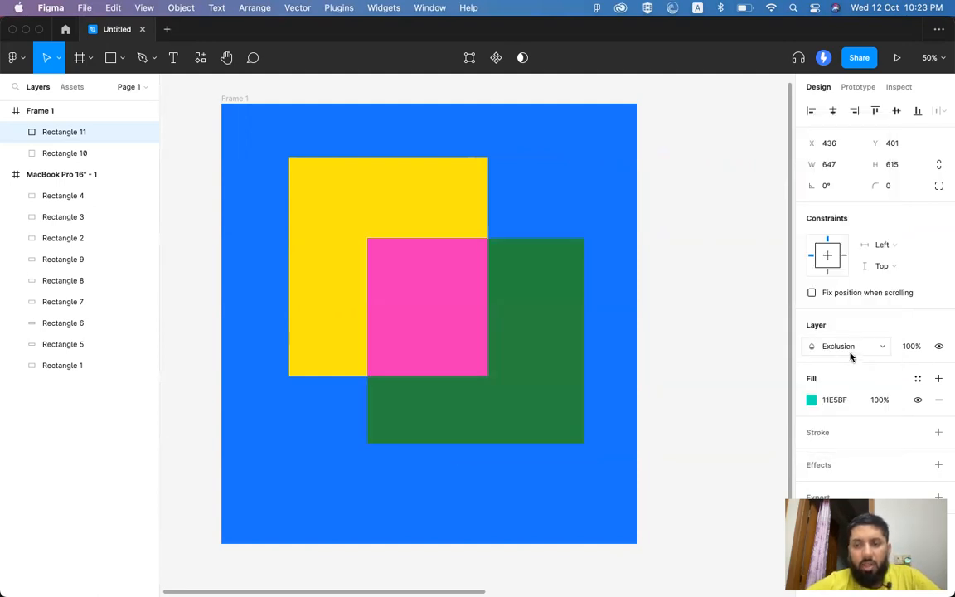
left_click(852, 348)
left_click(851, 374)
left_click(853, 346)
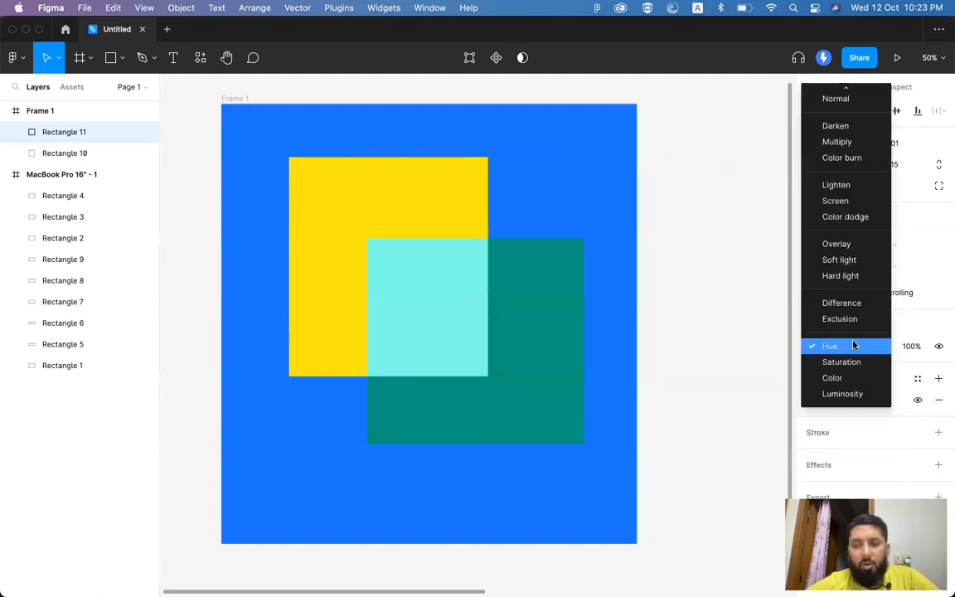
left_click(849, 362)
left_click(850, 348)
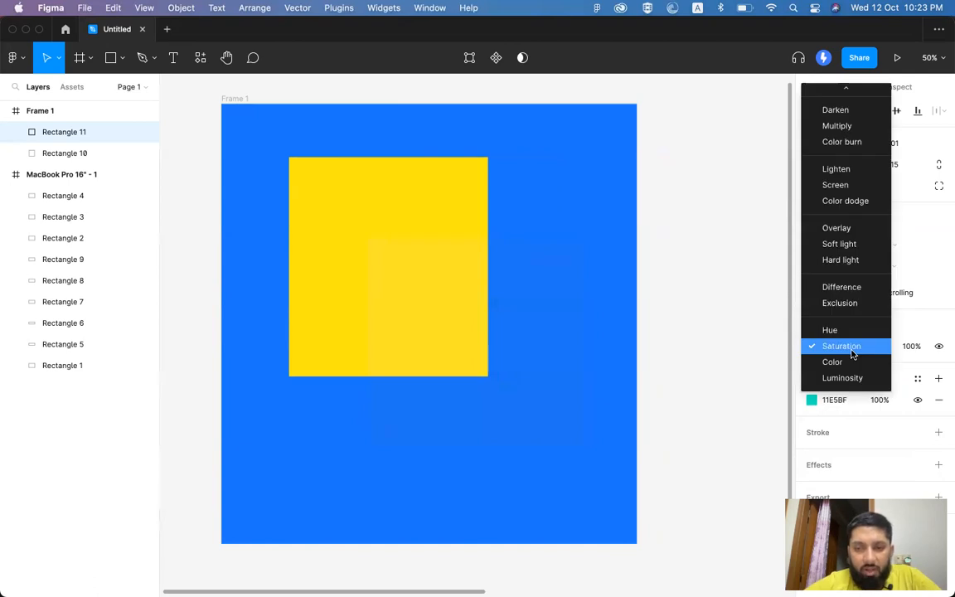
left_click(850, 362)
left_click(852, 345)
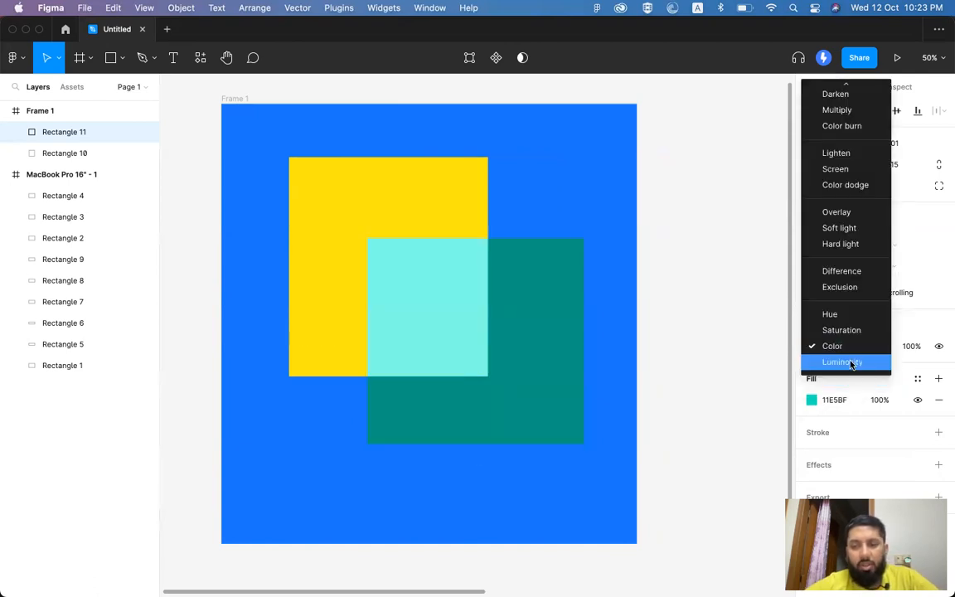
left_click(849, 362)
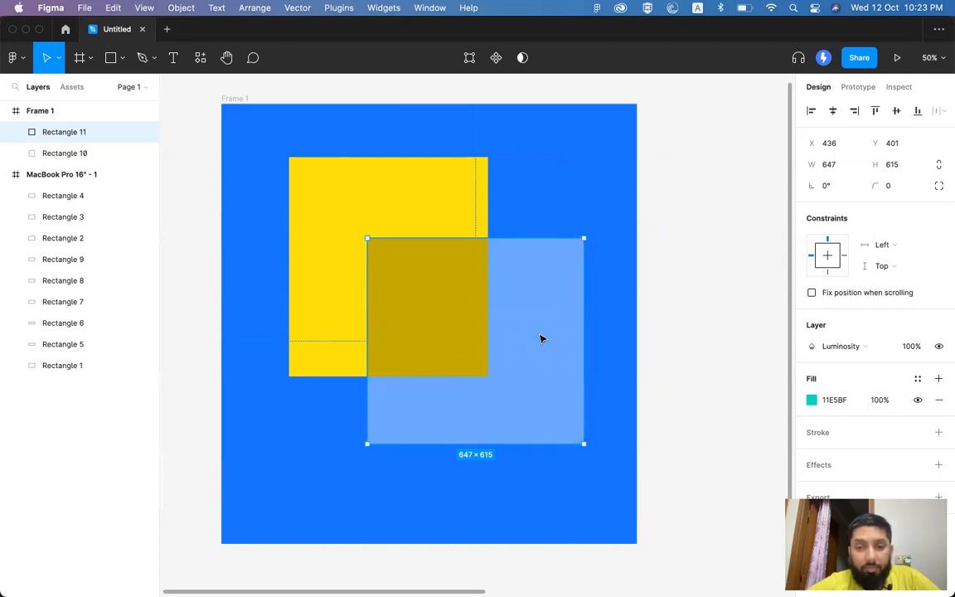
left_click(841, 347)
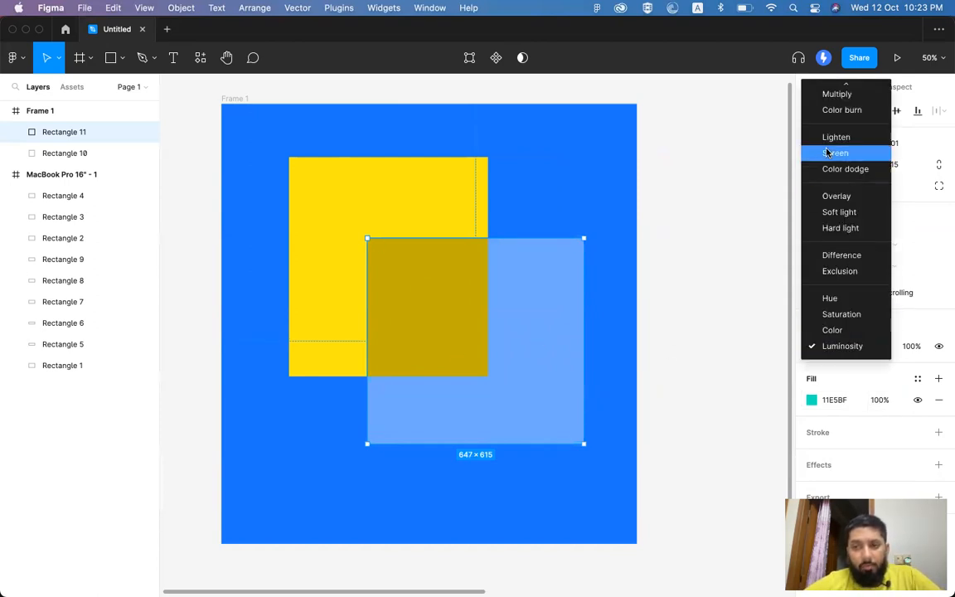
scroll(836, 118, "up", 3)
left_click(837, 108)
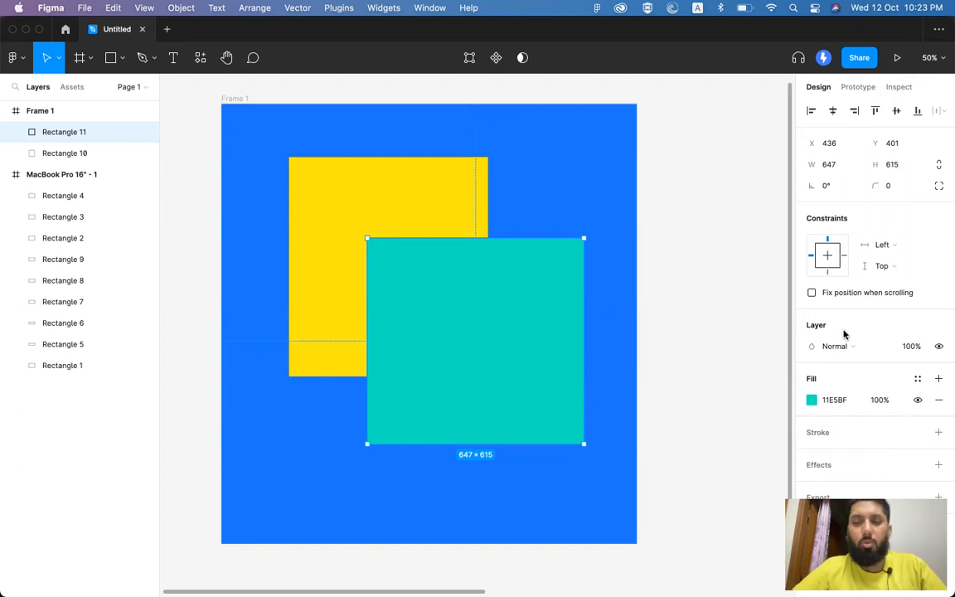
left_click(709, 210)
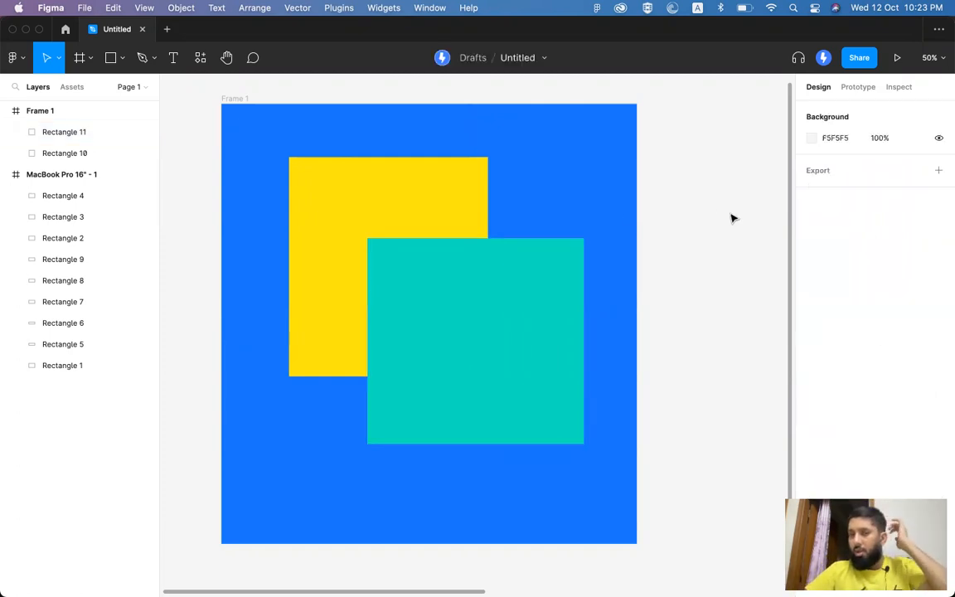
scroll(705, 220, "up", 2)
scroll(704, 220, "left", 3)
left_click(294, 131)
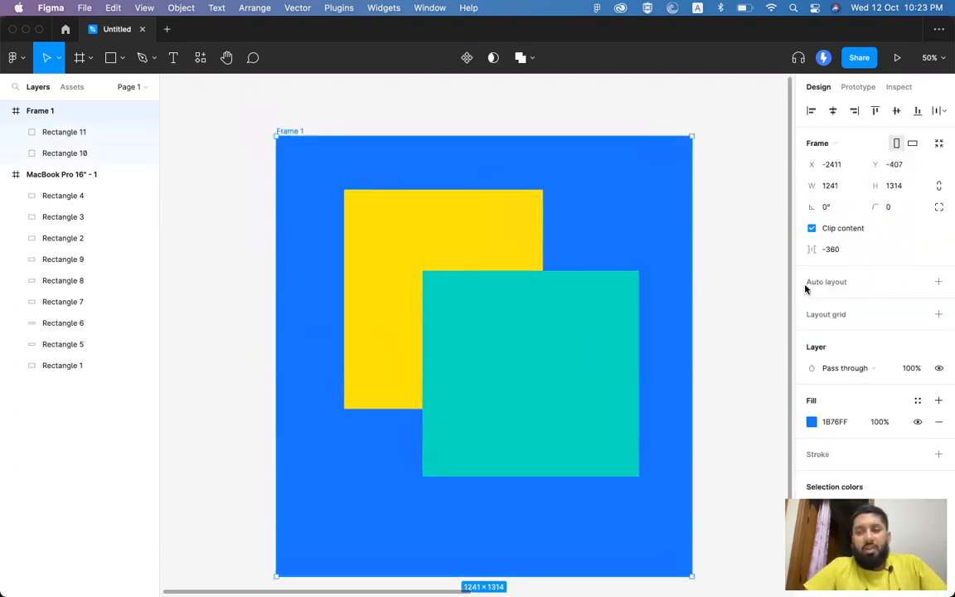
scroll(874, 367, "down", 2)
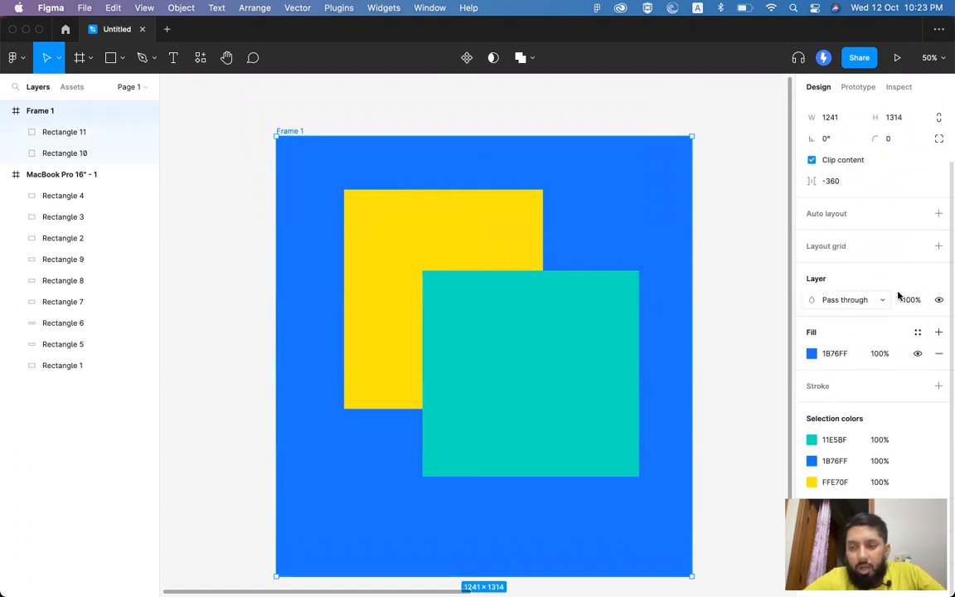
left_click(587, 335)
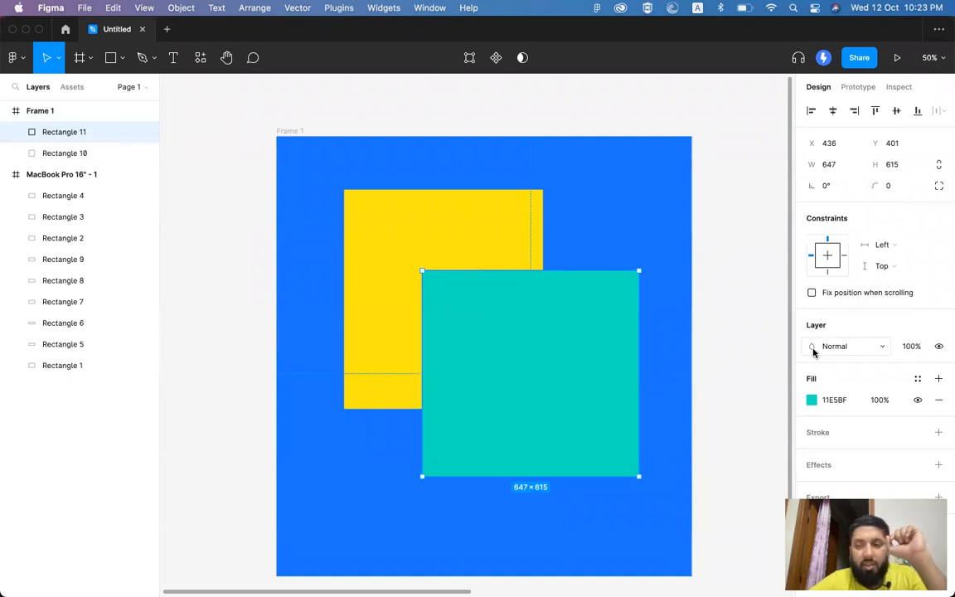
Step: Set the teal square's layer opacity to 90%, then 40%, finally settling on 60%
left_click(909, 348)
left_click(909, 349)
type("90")
key("Return")
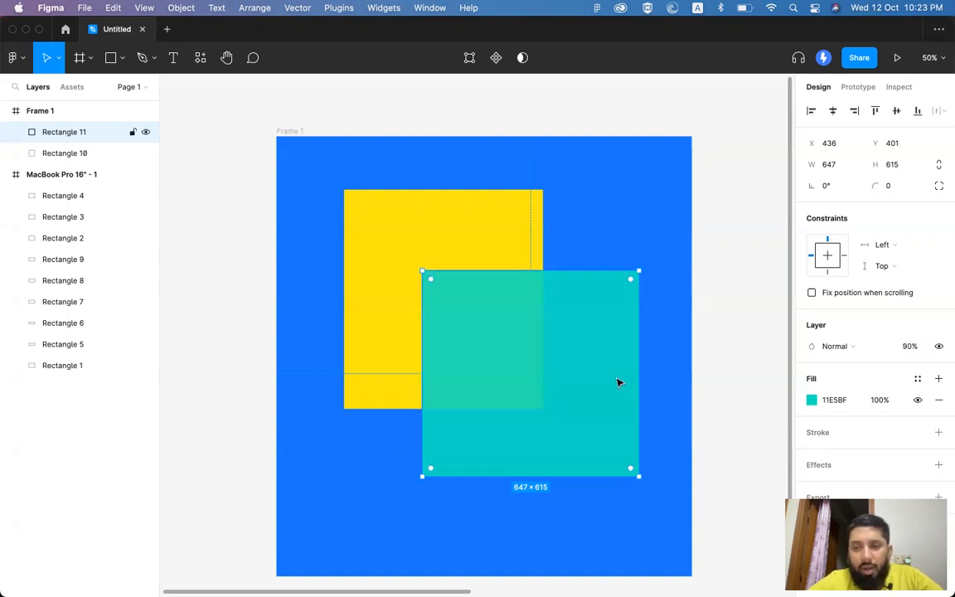
scroll(537, 362, "up", 3)
scroll(537, 362, "up", 5)
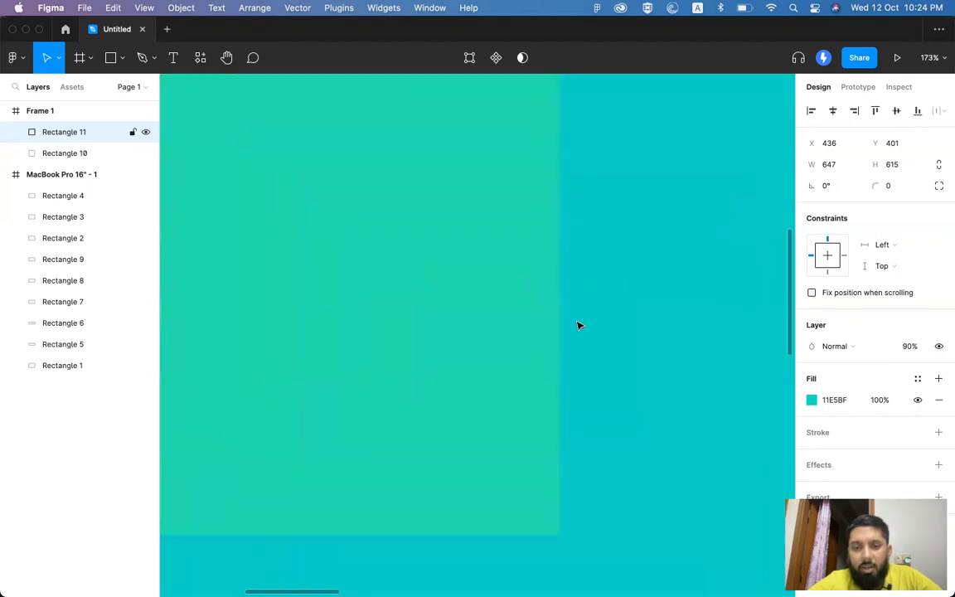
scroll(578, 325, "down", 4)
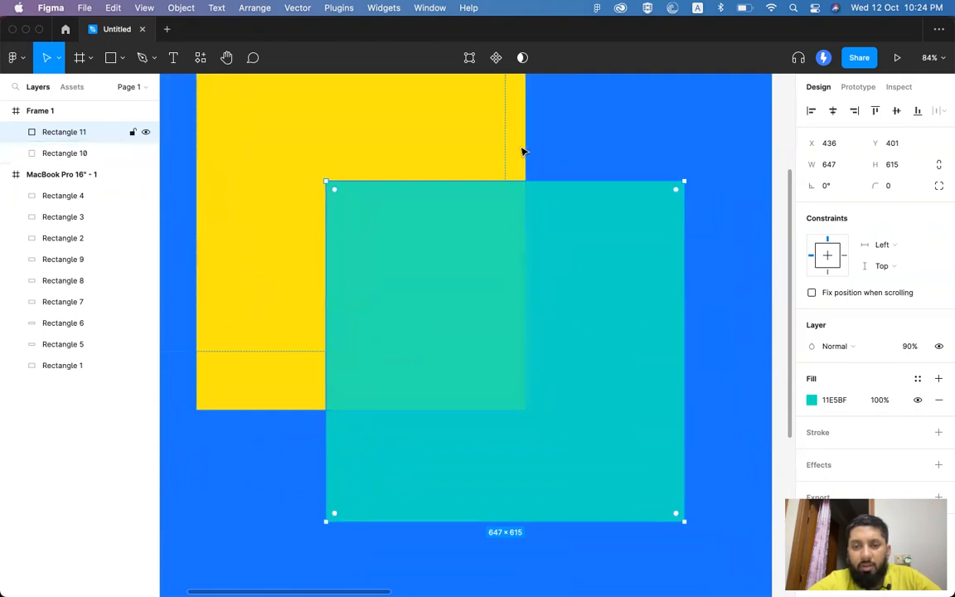
left_click(910, 347)
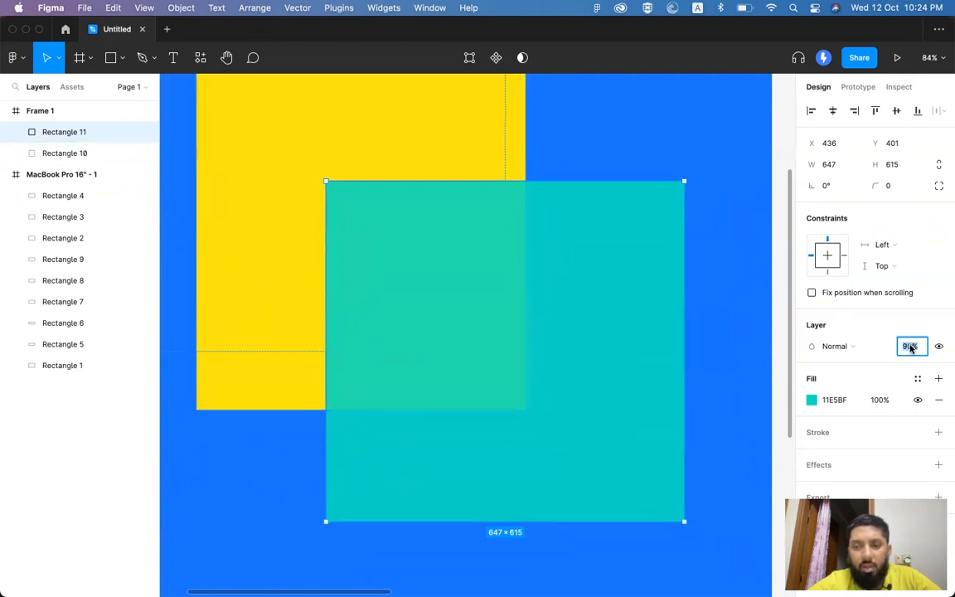
key("Return")
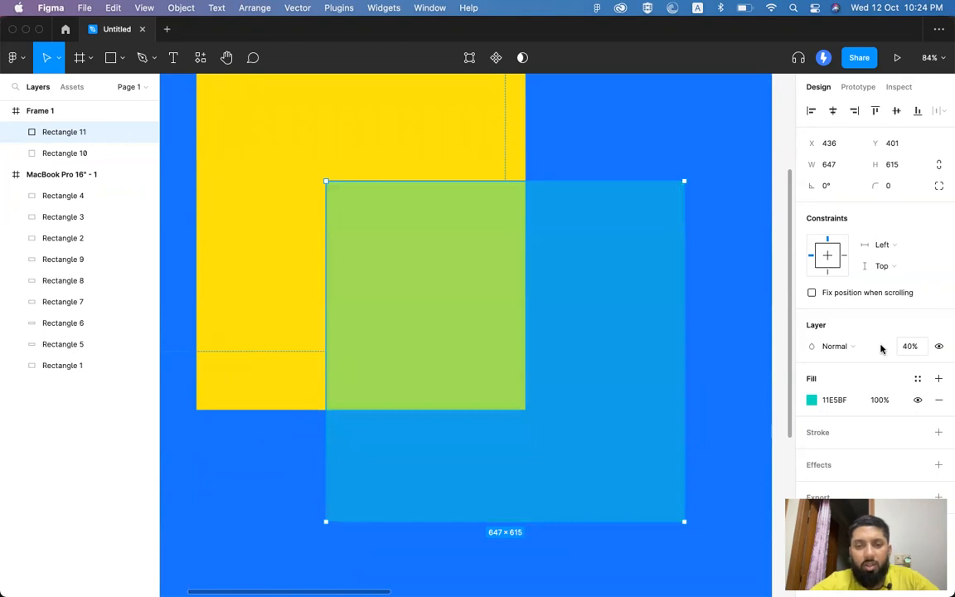
type("60")
key("Return")
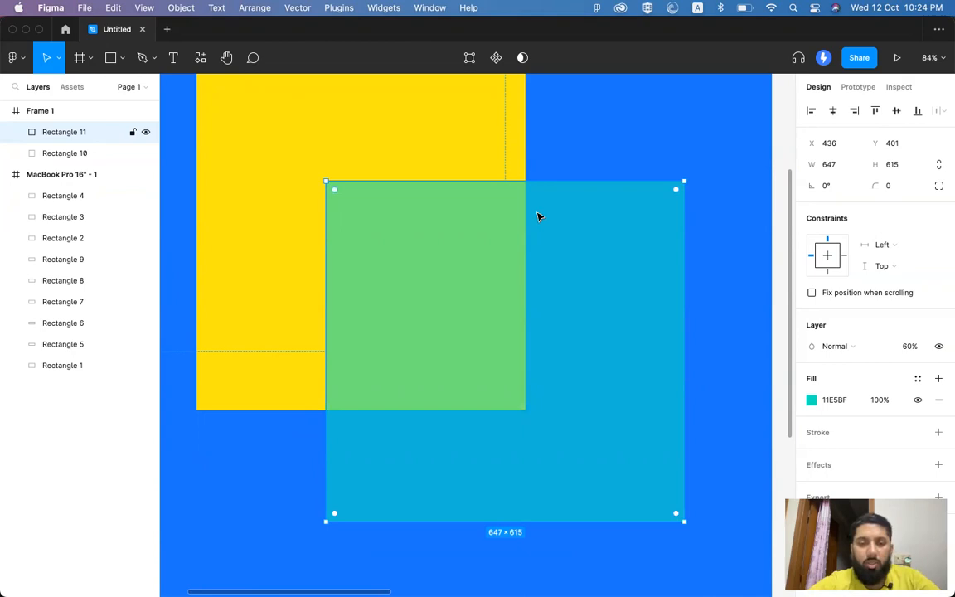
scroll(537, 216, "down", 5)
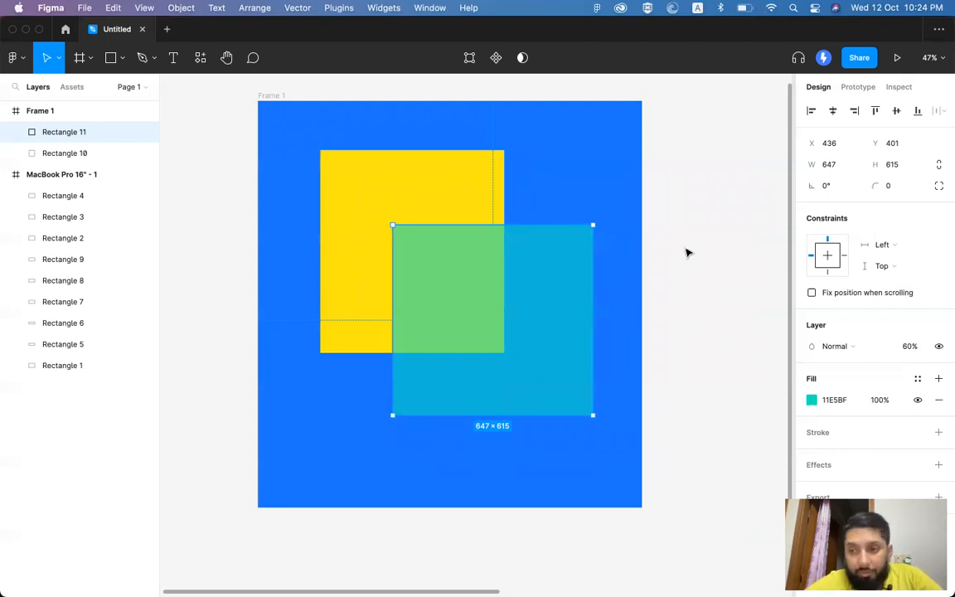
Step: Toggle the teal square's visibility repeatedly to compare the overlap, leaving it visible
left_click(939, 346)
left_click(939, 347)
left_click(940, 347)
left_click(939, 347)
left_click(939, 347)
left_click(940, 347)
left_click(940, 347)
left_click(939, 348)
left_click(940, 347)
left_click(939, 348)
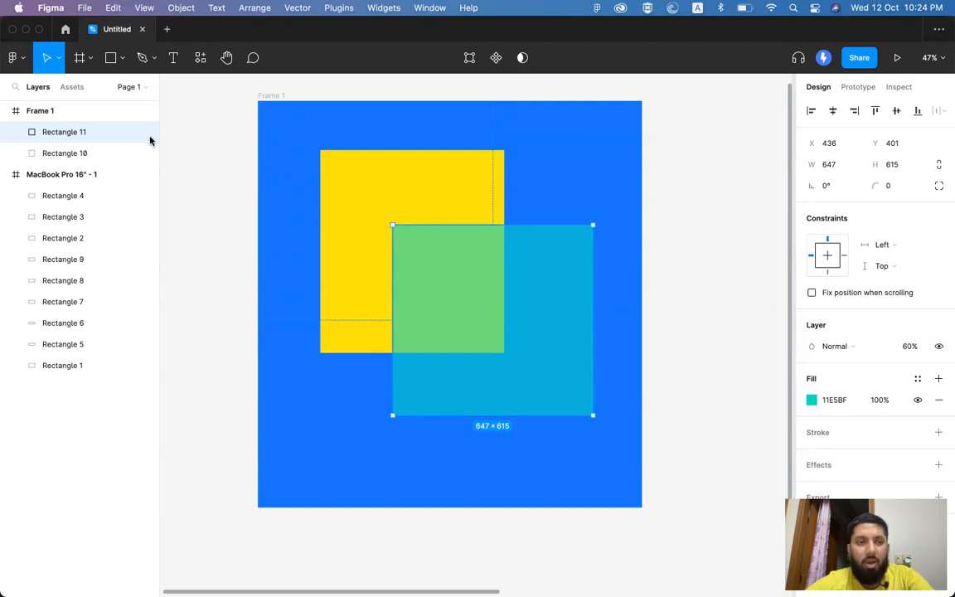
left_click(145, 132)
left_click(146, 134)
left_click(146, 134)
left_click(145, 133)
left_click(940, 347)
left_click(940, 347)
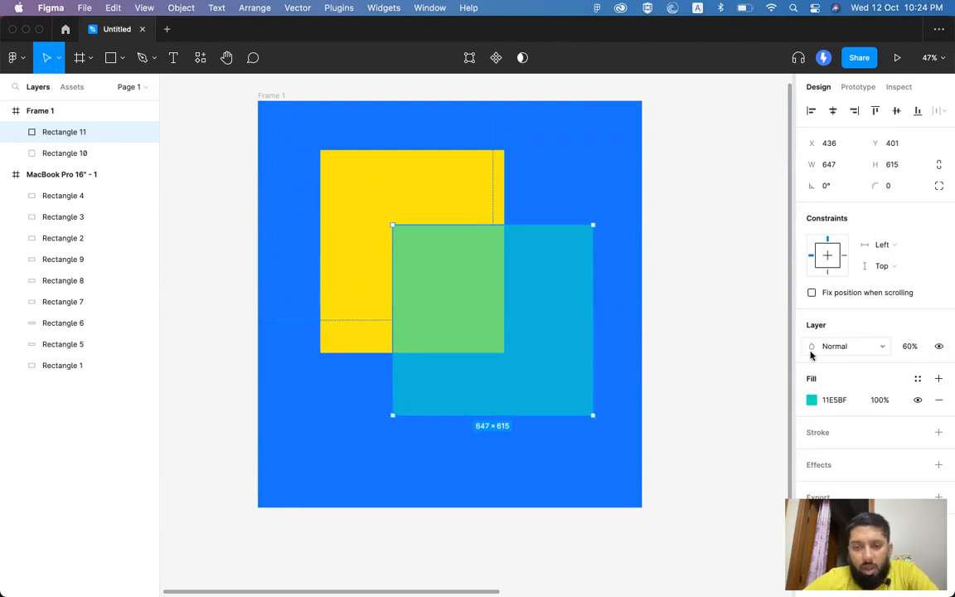
Step: Delete the teal square and select Frame 1
key("Delete")
scroll(341, 179, "up", 2)
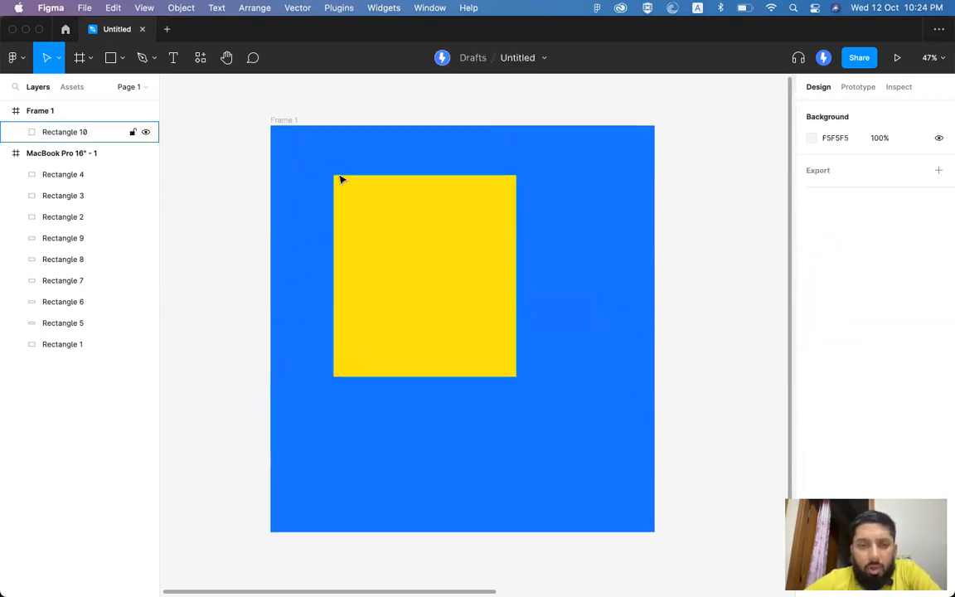
left_click(284, 121)
scroll(860, 319, "down", 1)
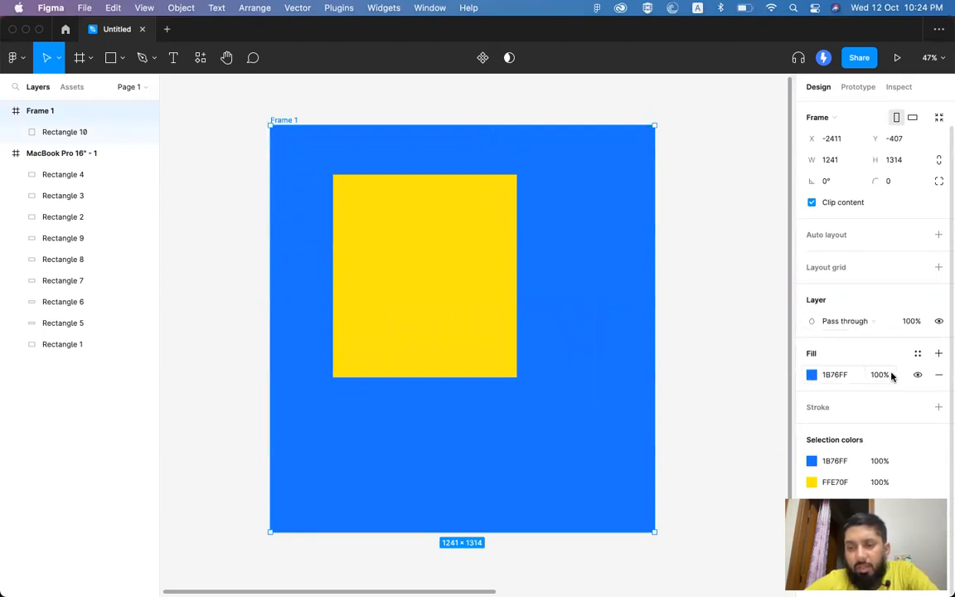
Step: Change Frame 1's fill from blue to the dark purple 411968
left_click(811, 376)
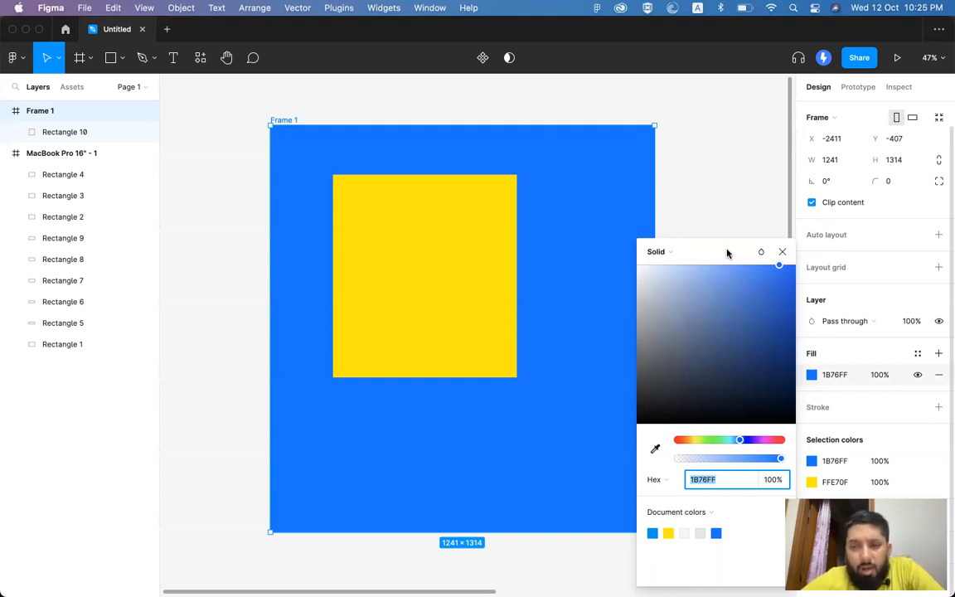
left_click(664, 253)
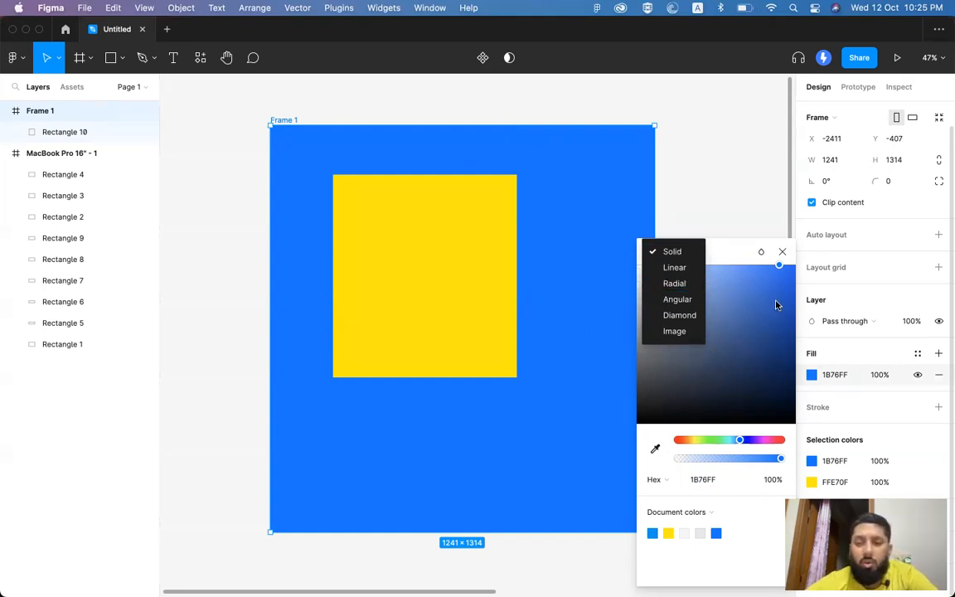
left_click(740, 298)
left_click(738, 289)
left_click_drag(706, 305, 748, 300)
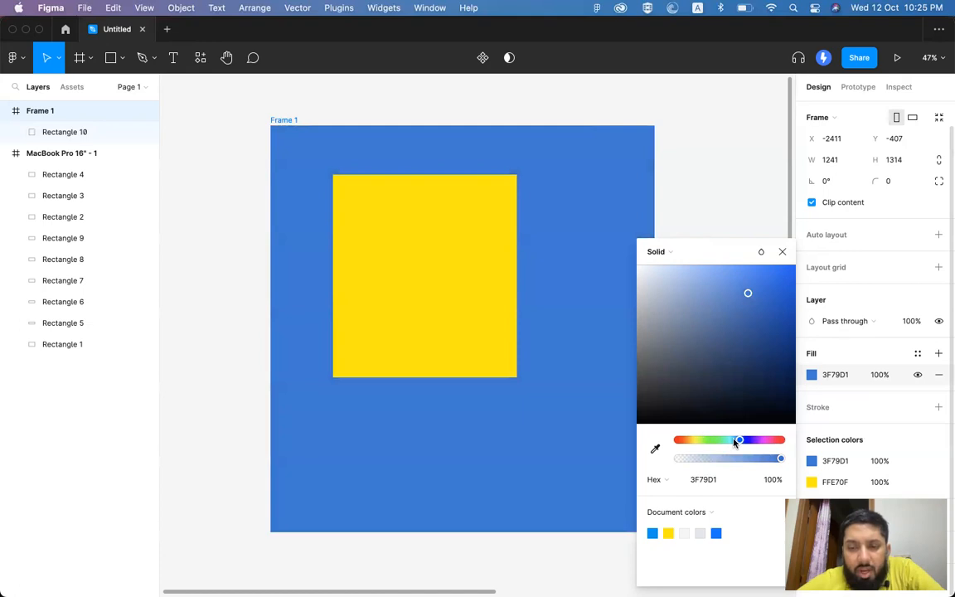
left_click(743, 442)
mouse_move(744, 445)
left_mouse_down()
mouse_move(677, 443)
mouse_move(773, 445)
mouse_move(676, 445)
mouse_move(780, 445)
mouse_move(674, 445)
mouse_move(754, 444)
left_mouse_up()
left_click_drag(753, 383, 757, 361)
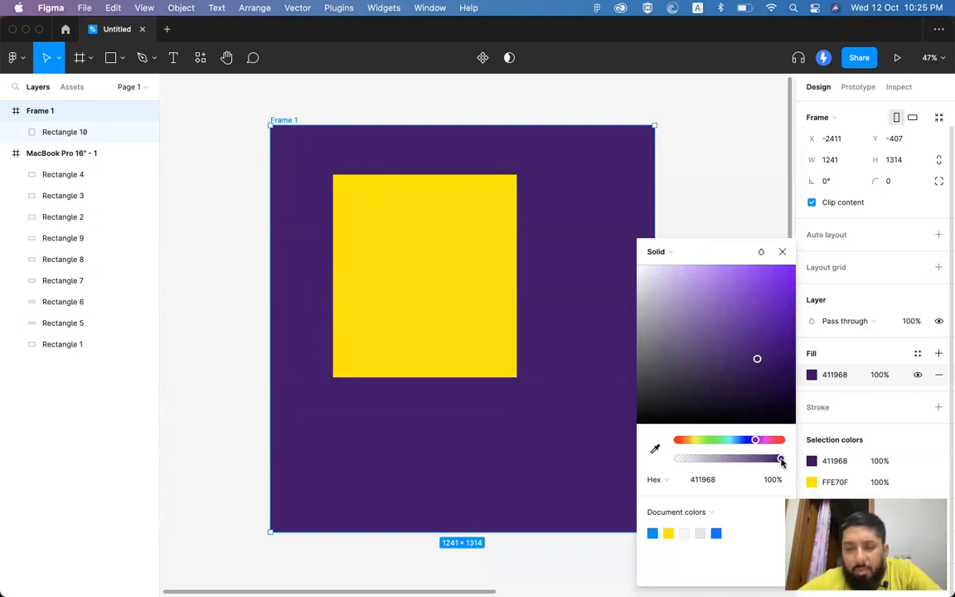
left_click(458, 247)
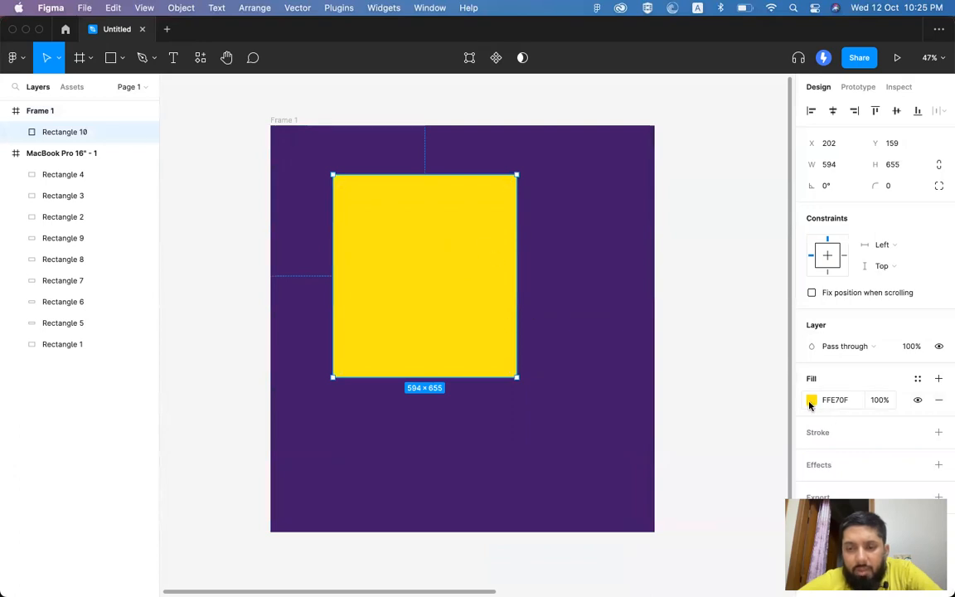
left_click(812, 400)
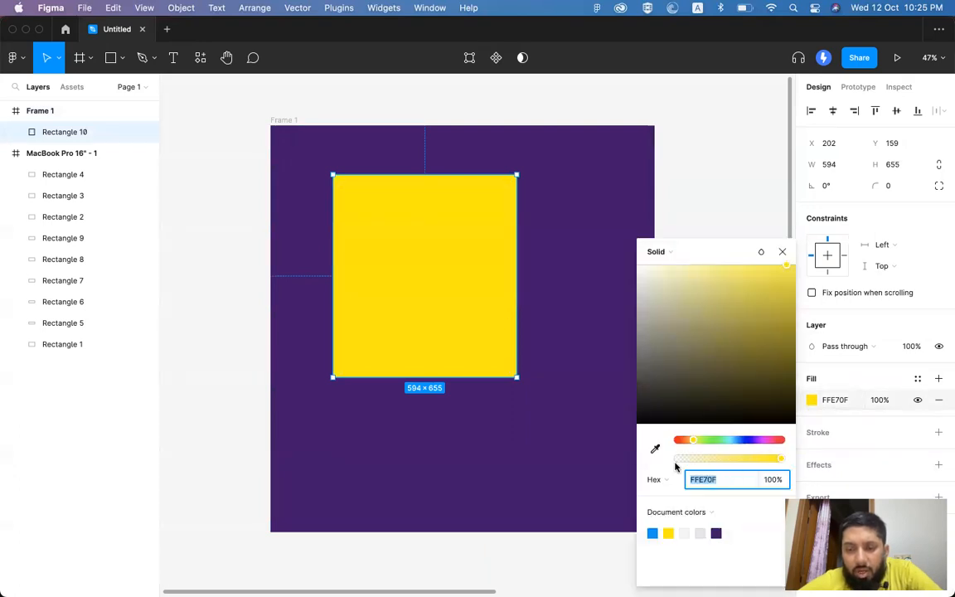
left_click(780, 460)
mouse_move(781, 462)
left_mouse_down()
mouse_move(678, 455)
mouse_move(718, 465)
mouse_move(787, 464)
mouse_move(693, 458)
mouse_move(783, 461)
left_mouse_up()
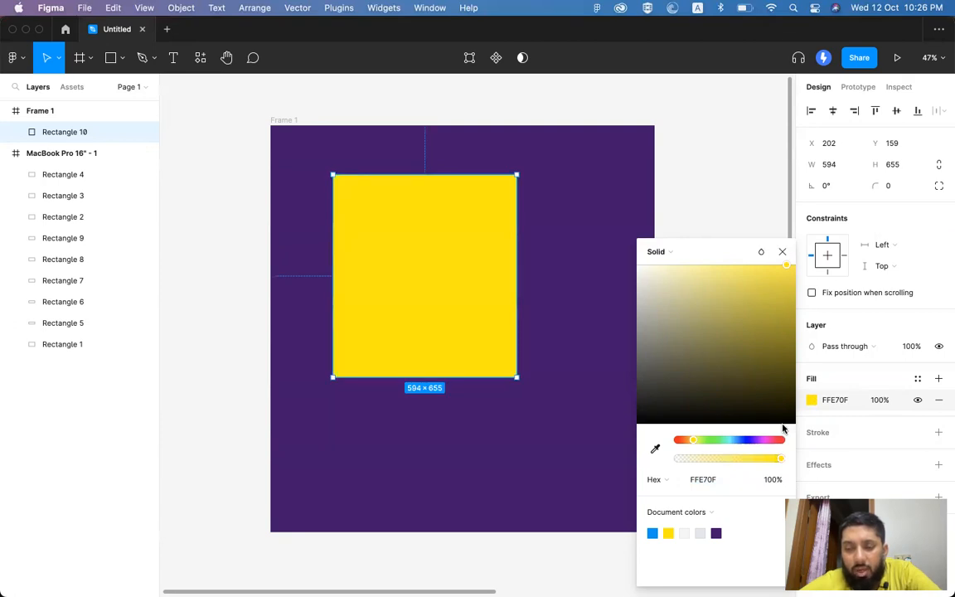
left_click_drag(780, 462, 710, 461)
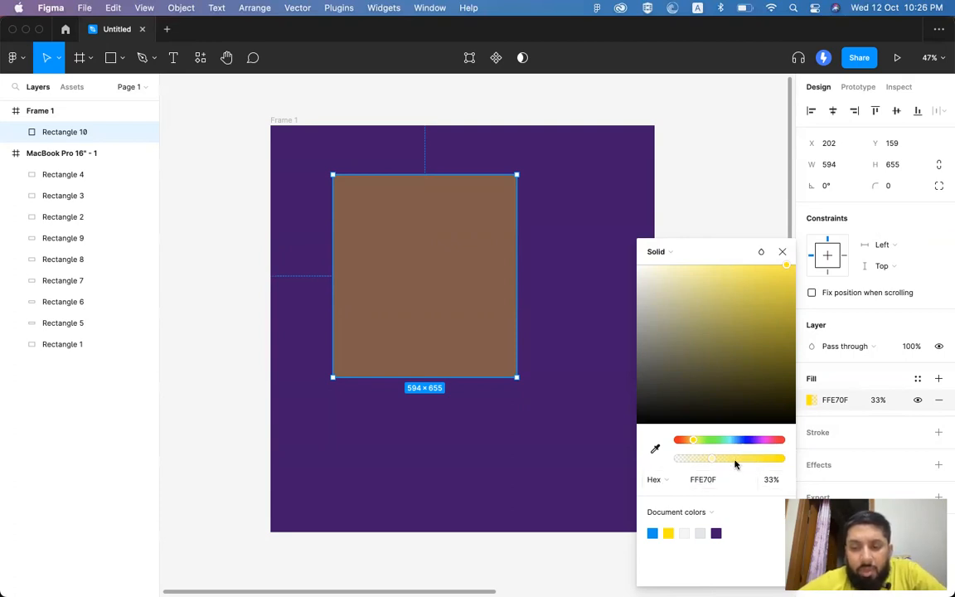
left_click(837, 402)
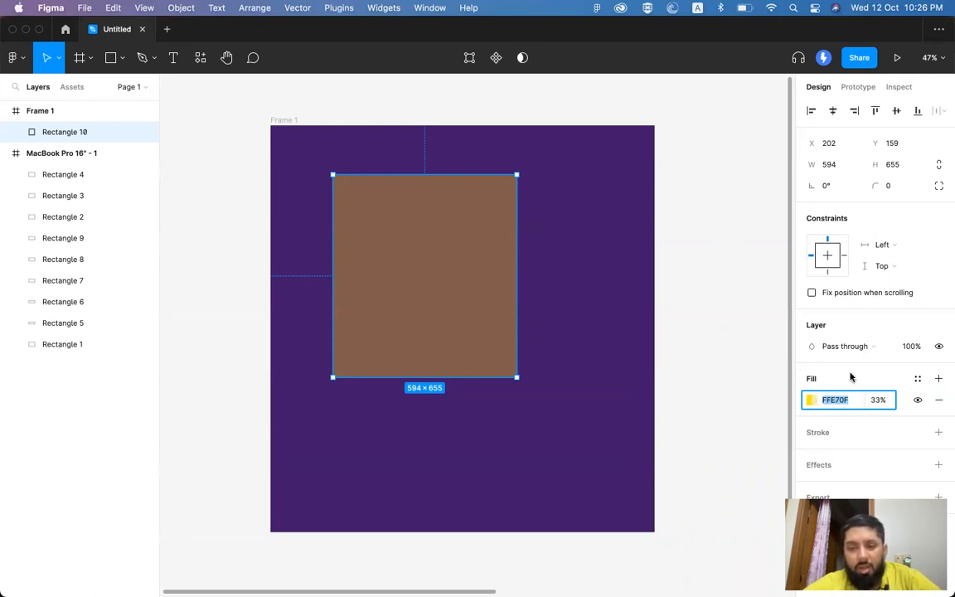
key("super+c")
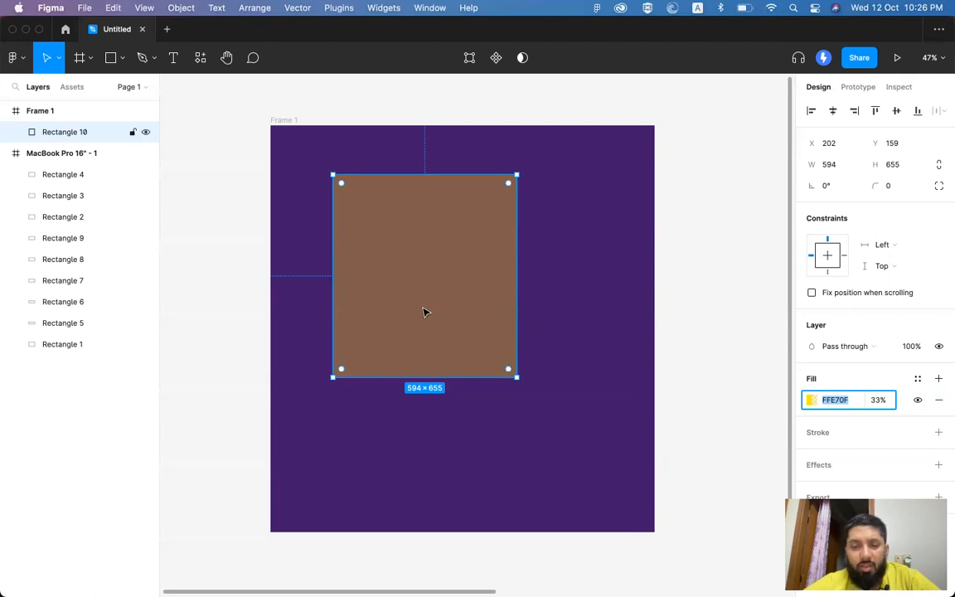
left_click(424, 309)
left_click(876, 399)
type("100")
key("Return")
scroll(494, 407, "right", 3)
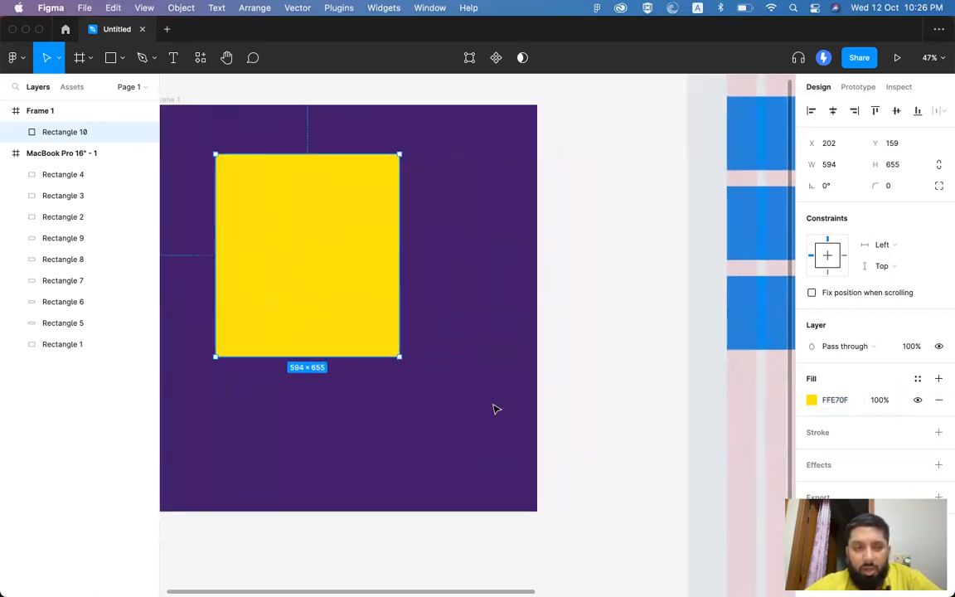
Step: Draw a new rectangle at the frame's lower right and move the yellow rectangle toward the top-left
left_click(110, 57)
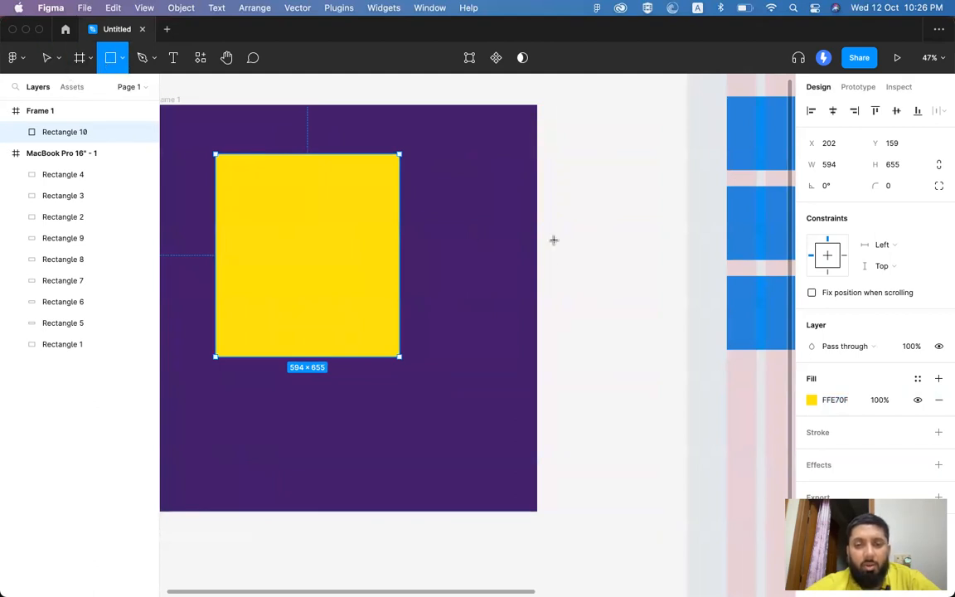
mouse_move(455, 211)
left_mouse_down()
mouse_move(609, 380)
mouse_move(631, 379)
mouse_move(635, 363)
left_mouse_up()
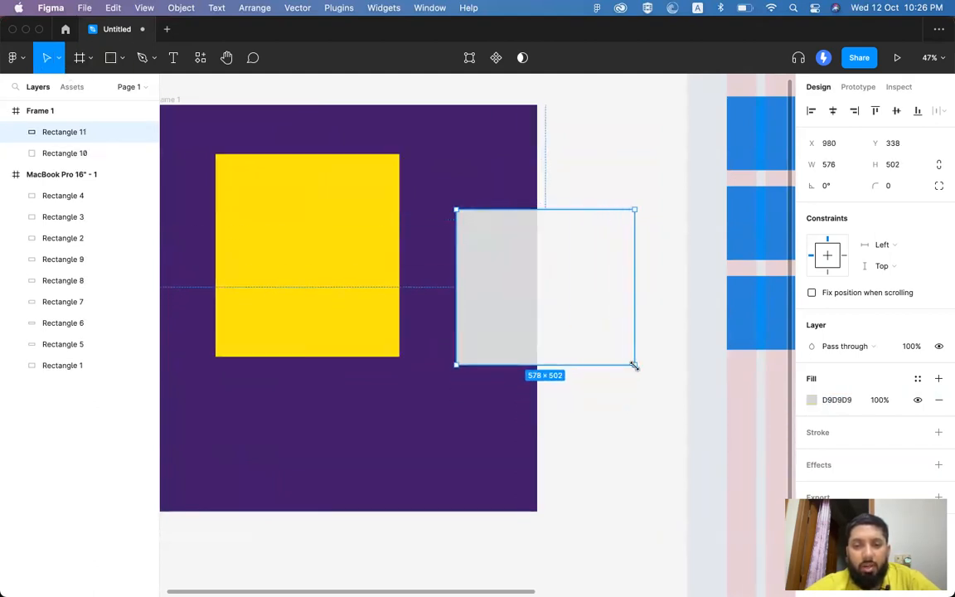
left_click_drag(513, 313, 420, 456)
left_click(320, 201)
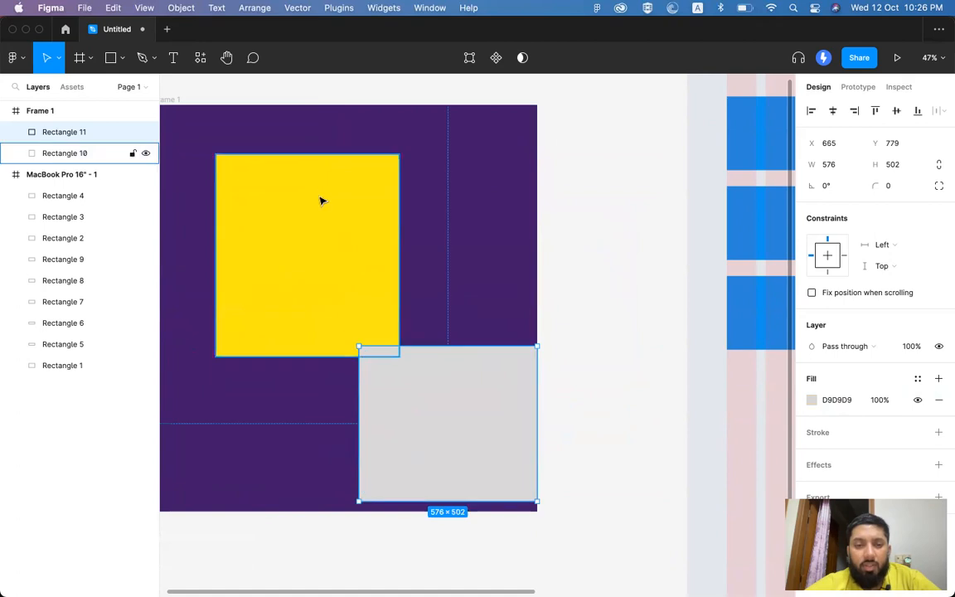
left_click_drag(360, 269, 318, 247)
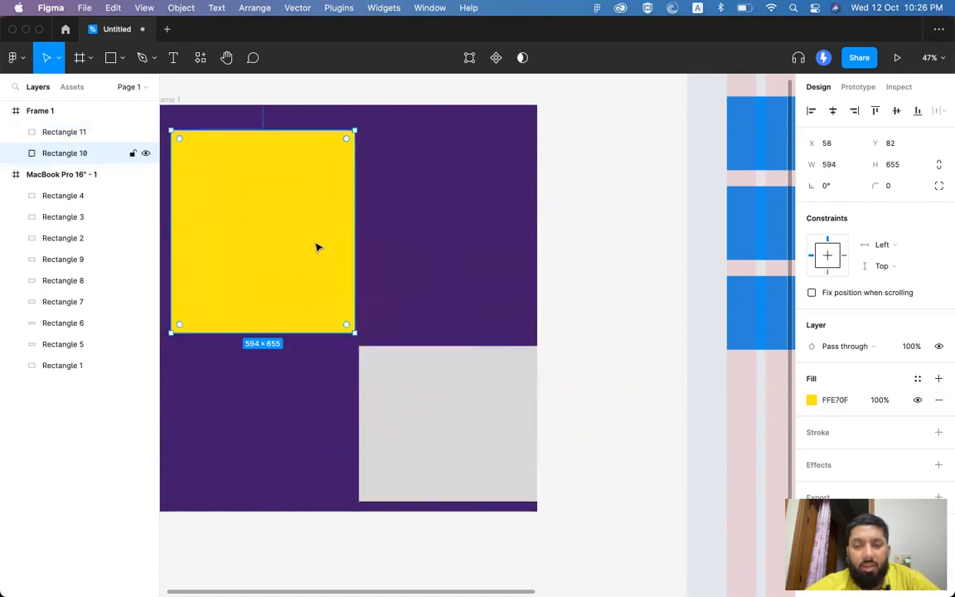
Step: Copy the MacBook layout's blue hex 1393EF into the new rectangle's fill
left_click(749, 246)
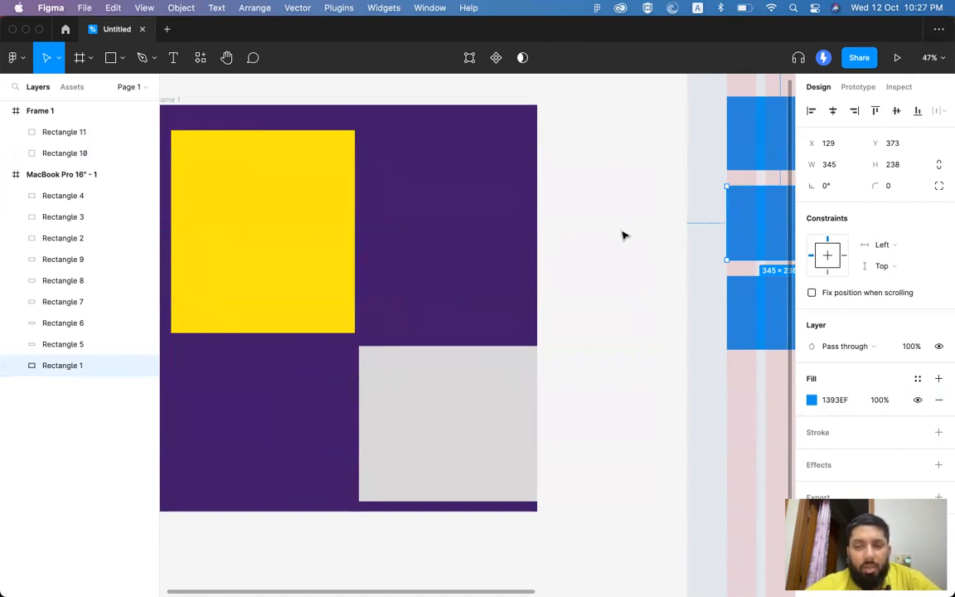
left_click(622, 235)
left_click(738, 235)
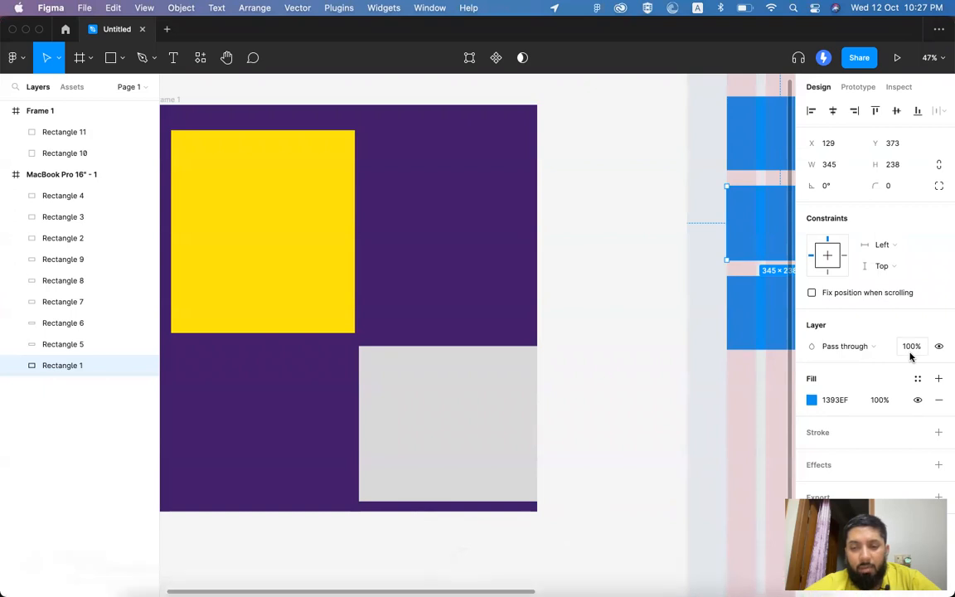
left_click(833, 400)
key("super+c")
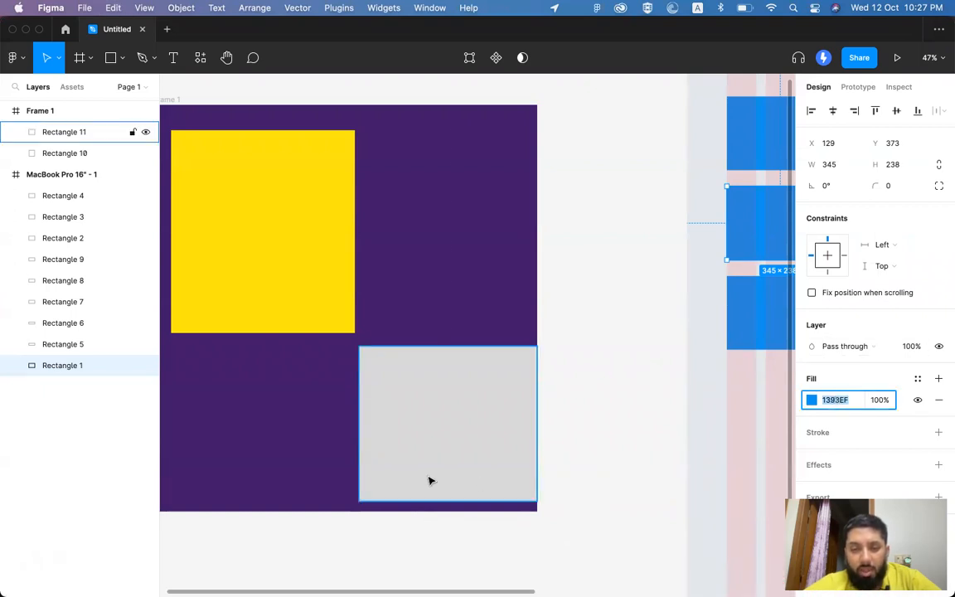
left_click(428, 479)
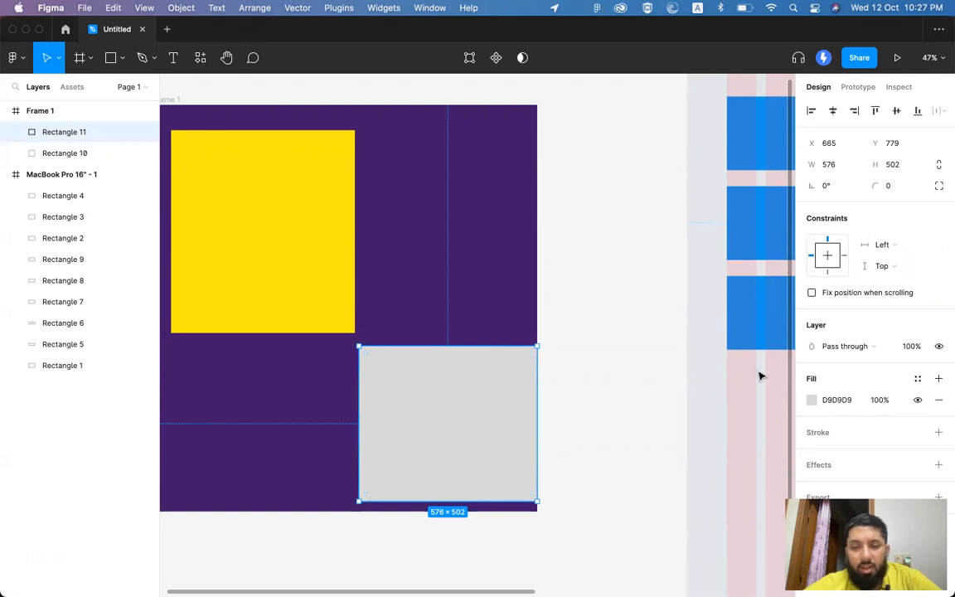
left_click(837, 400)
key("super+v")
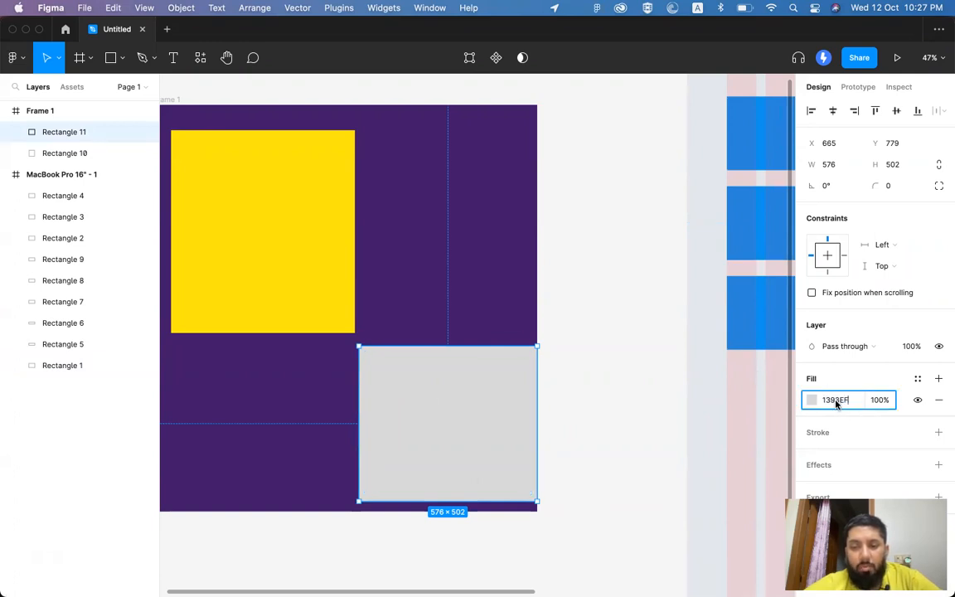
key("Return")
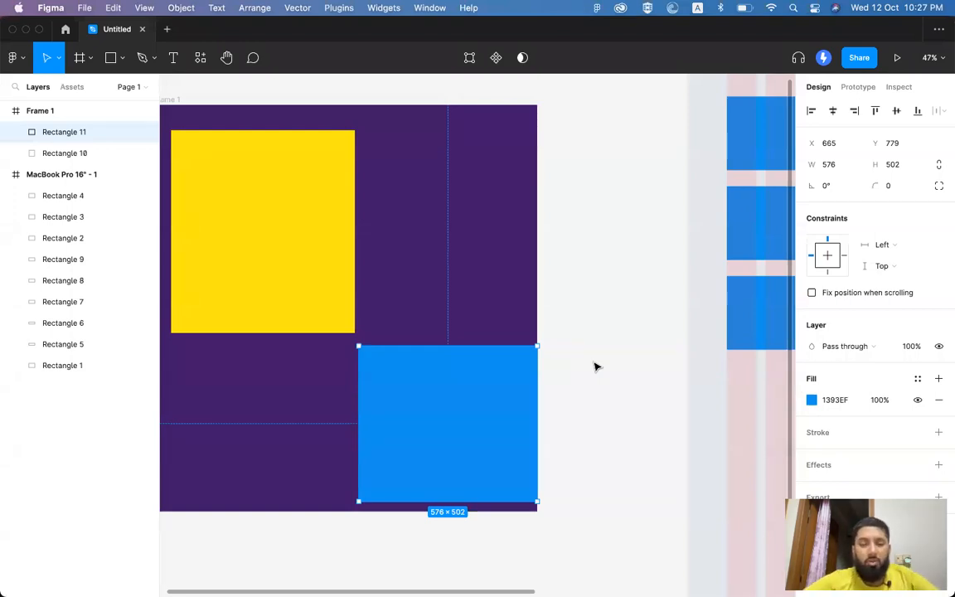
Step: Nudge the blue rectangle slightly left and up and fine-tune its shade to 1490EA
left_click(594, 367)
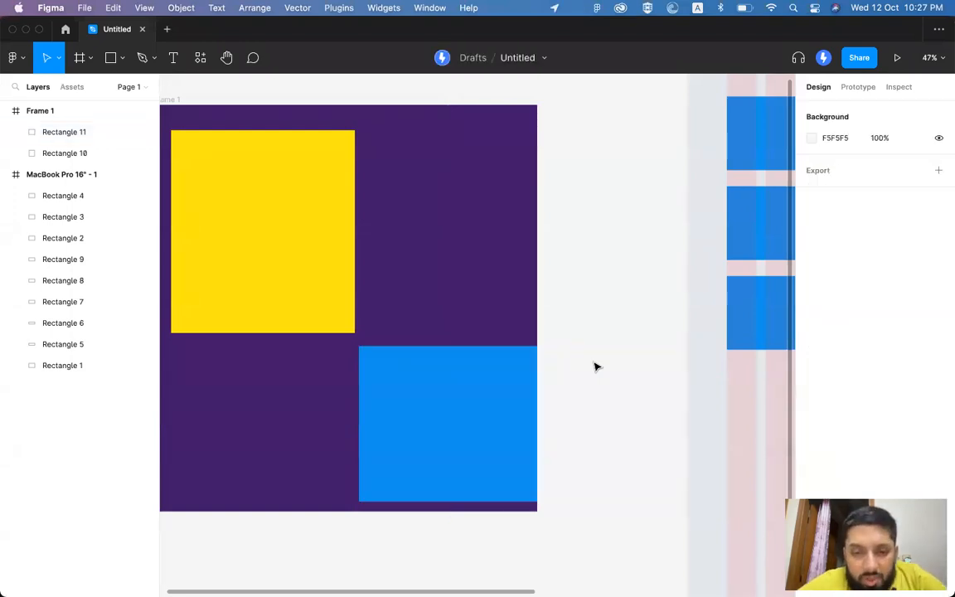
left_click(470, 417)
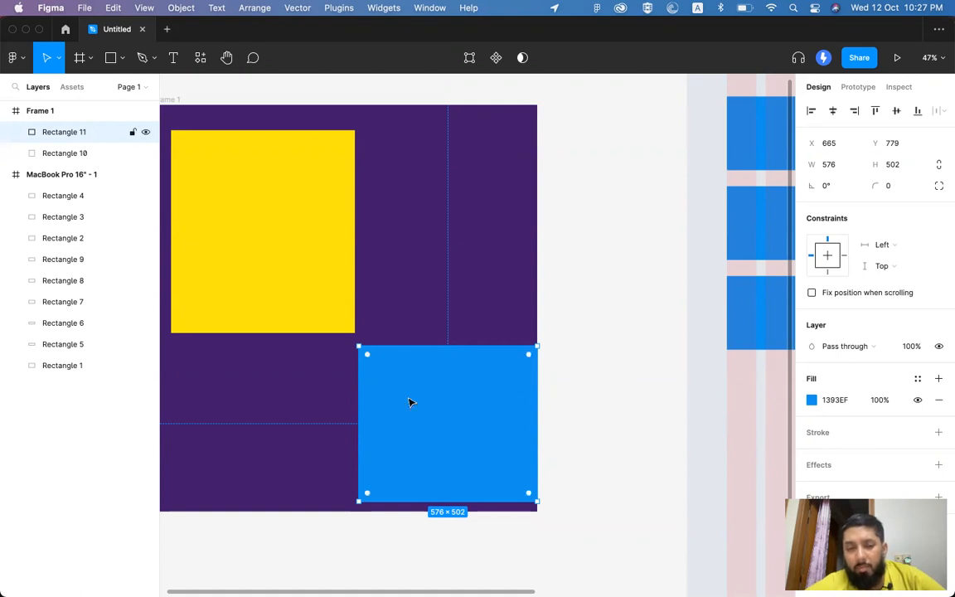
left_click_drag(436, 407, 426, 402)
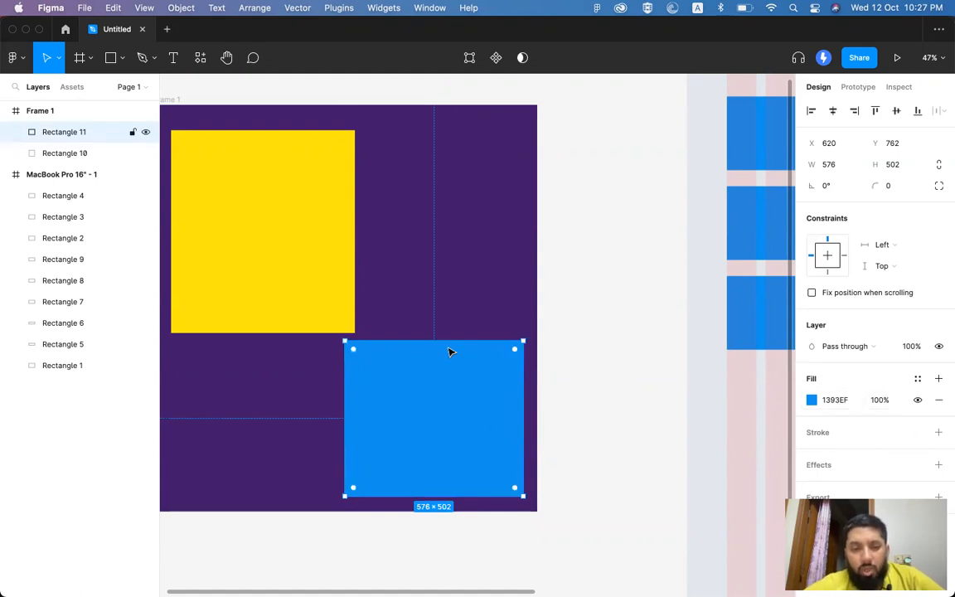
scroll(324, 263, "left", 2)
scroll(324, 263, "up", 1)
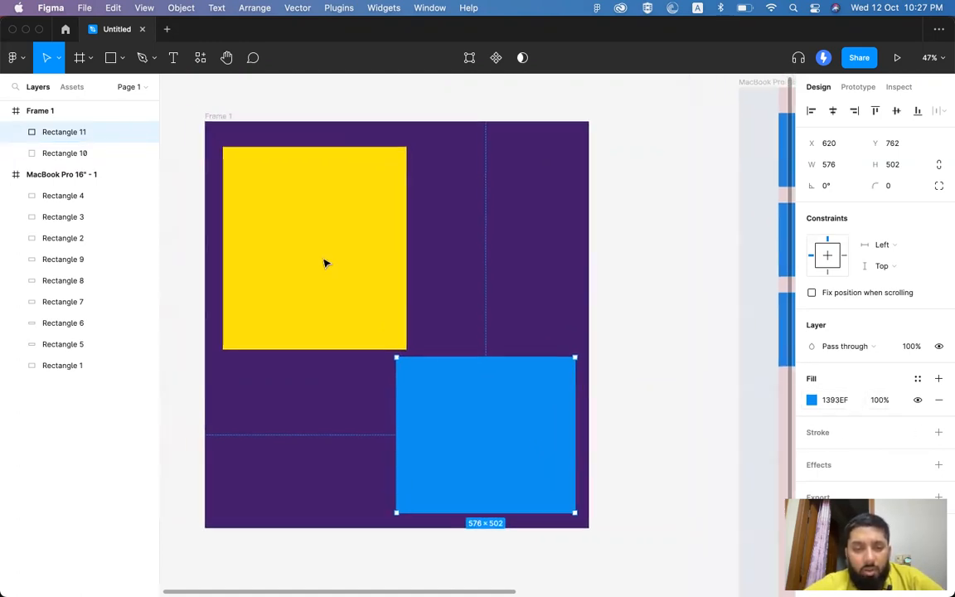
left_click(811, 400)
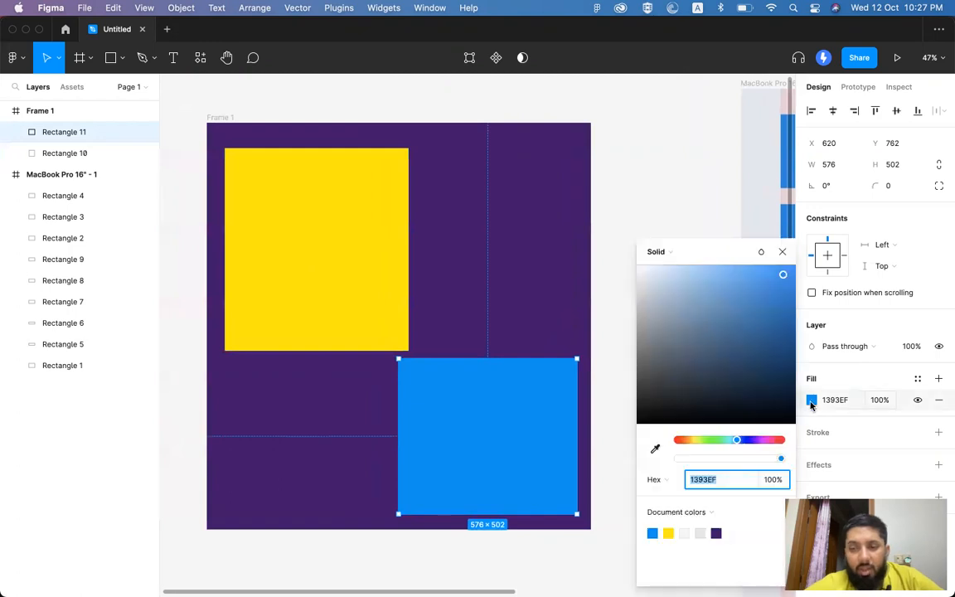
left_click(781, 275)
left_click_drag(782, 280, 775, 284)
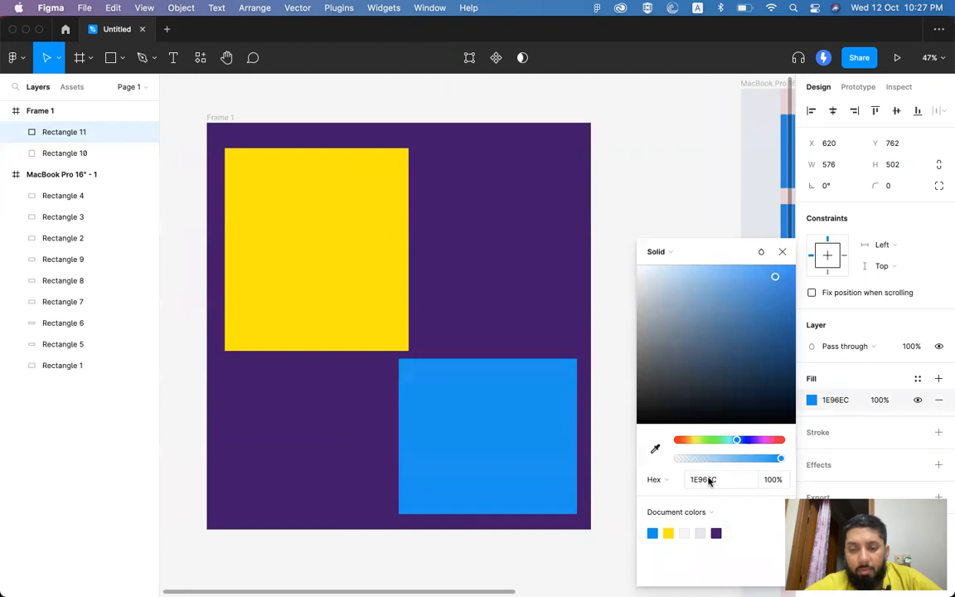
left_click_drag(773, 277, 781, 282)
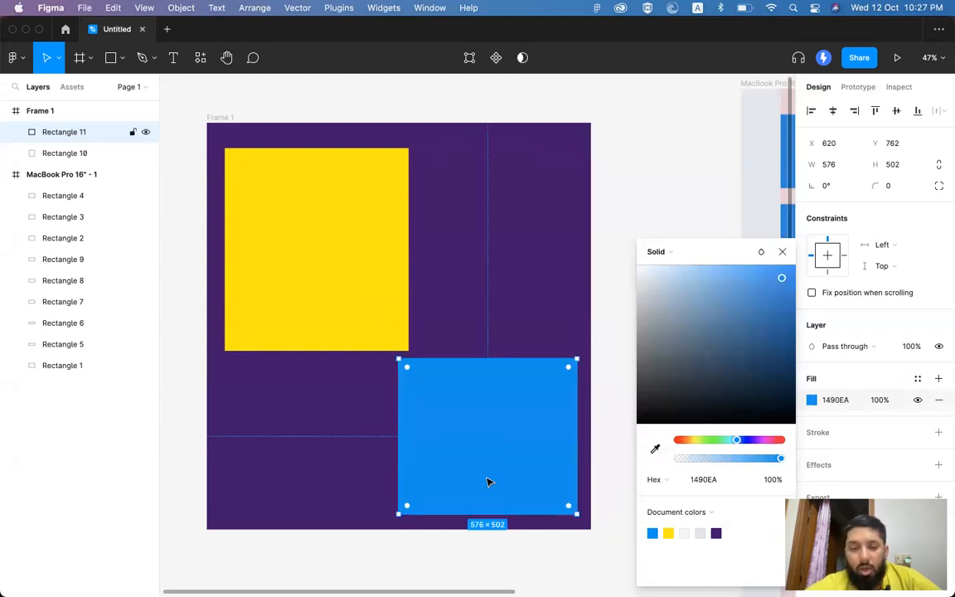
left_click(782, 252)
Step: Shrink the yellow rectangle, move the blue one up to meet it, then switch to Chrome
left_click(623, 402)
left_click(524, 435)
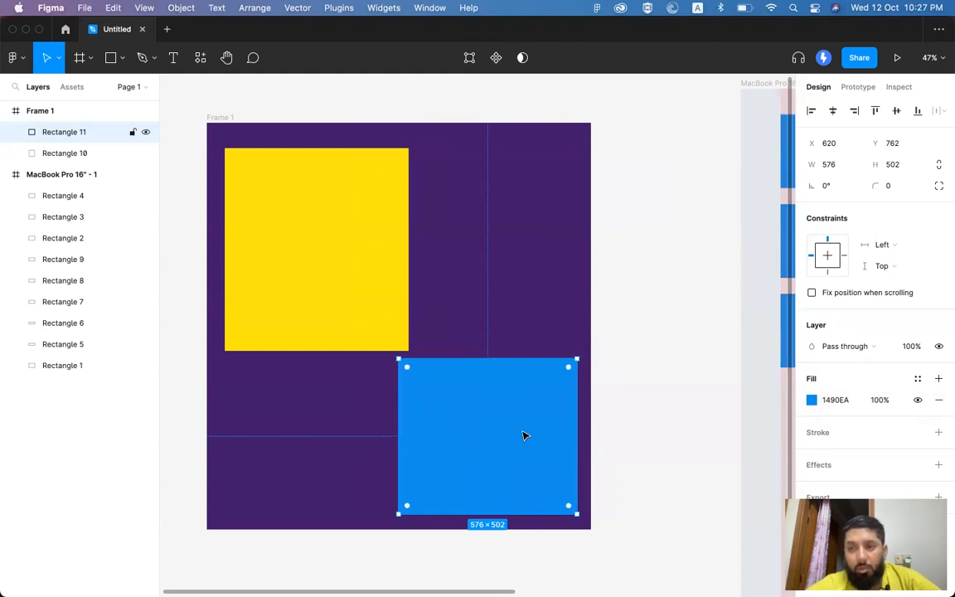
left_click(383, 332)
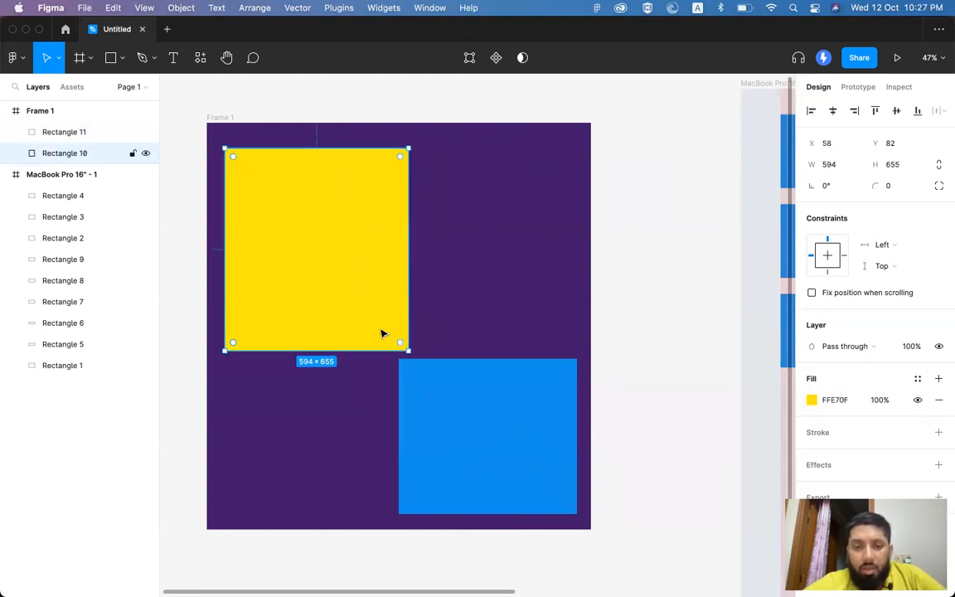
left_click_drag(407, 351, 394, 330)
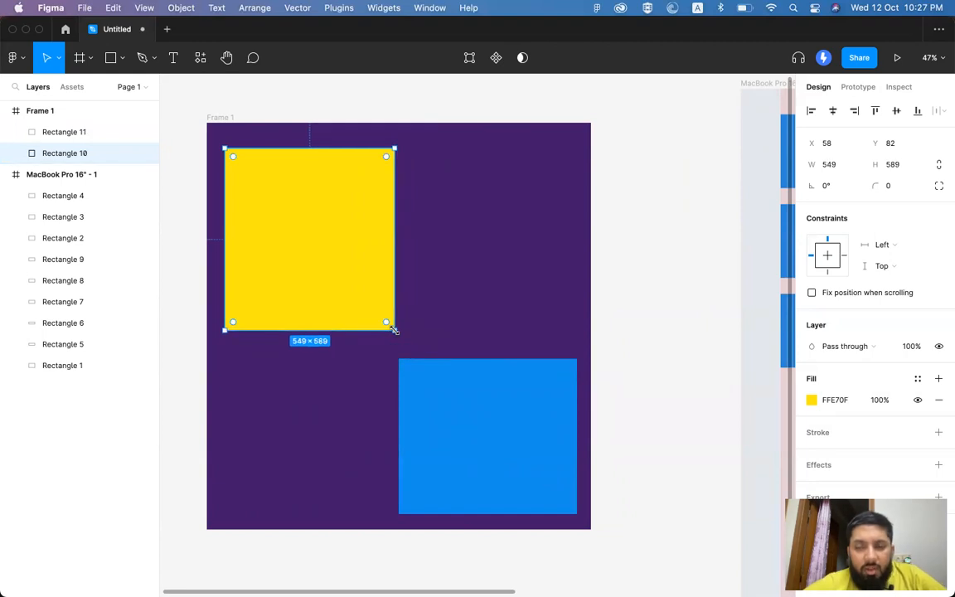
left_click(662, 279)
left_click_drag(510, 448, 510, 414)
key("super+Tab")
key("super+Tab")
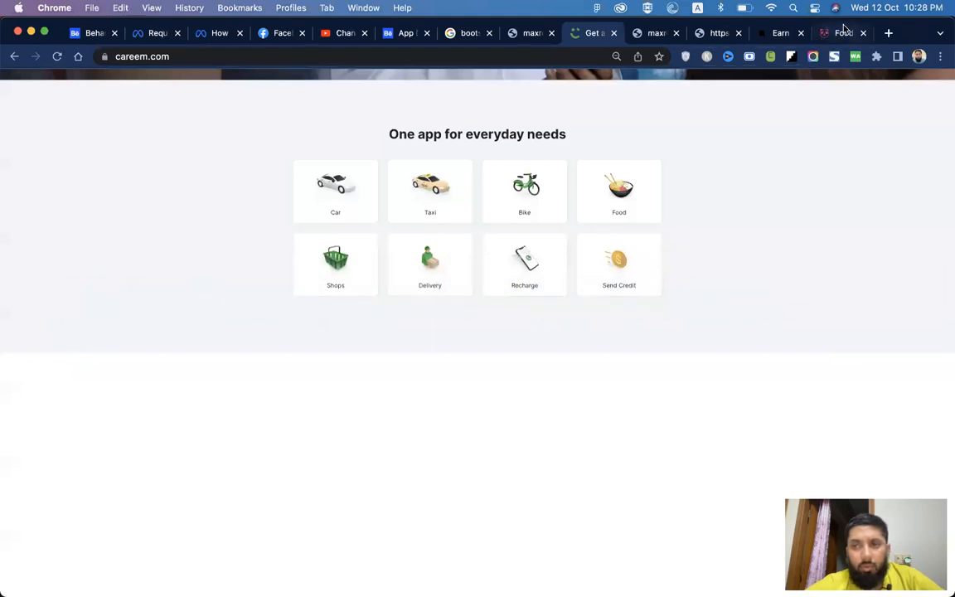
left_click(843, 33)
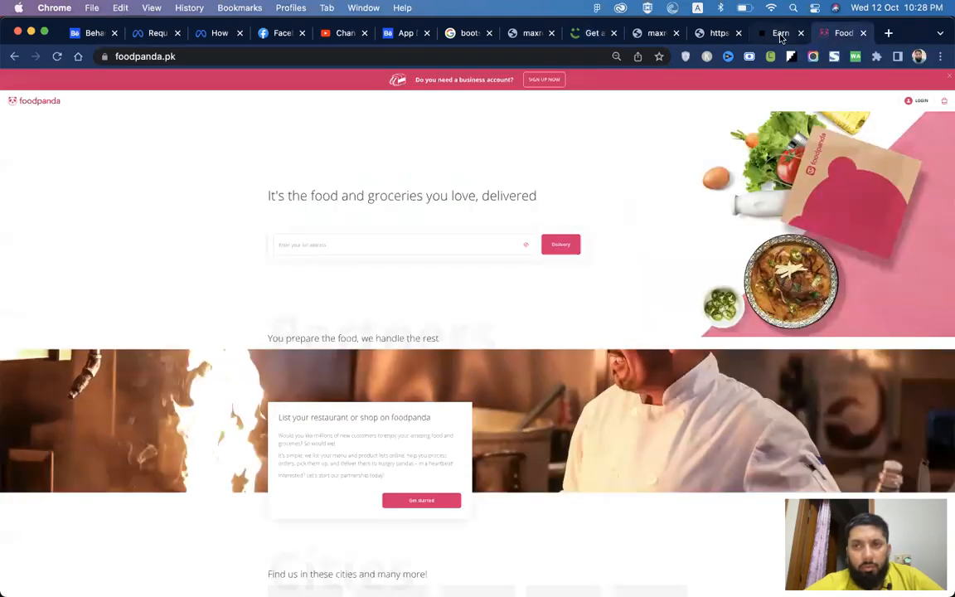
left_click(780, 33)
left_click(715, 33)
key("super+Tab")
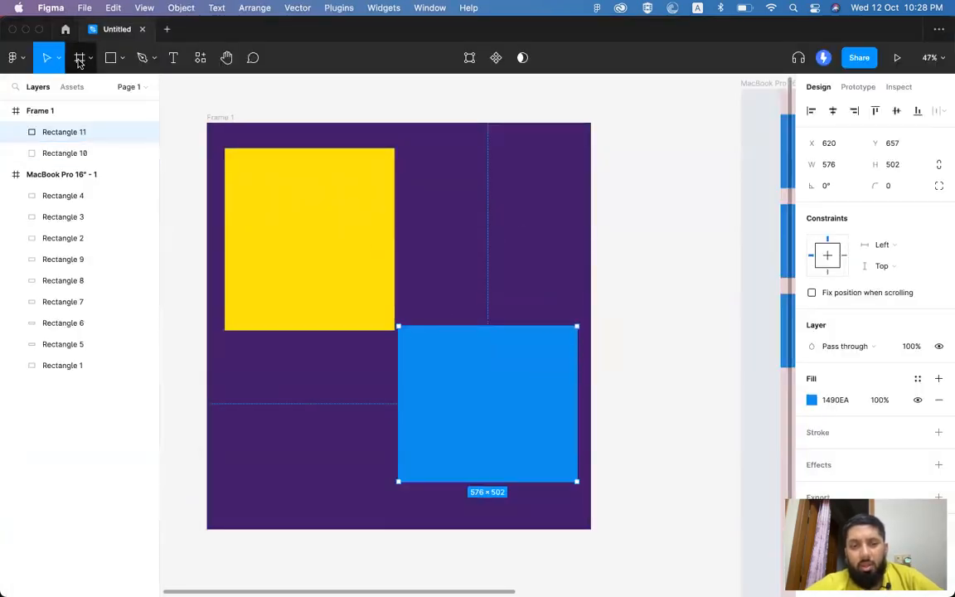
Step: Zoom the canvas out from 47% to 23% to show Frame 1 and the MacBook Pro 16" frame
scroll(439, 285, "down", 5)
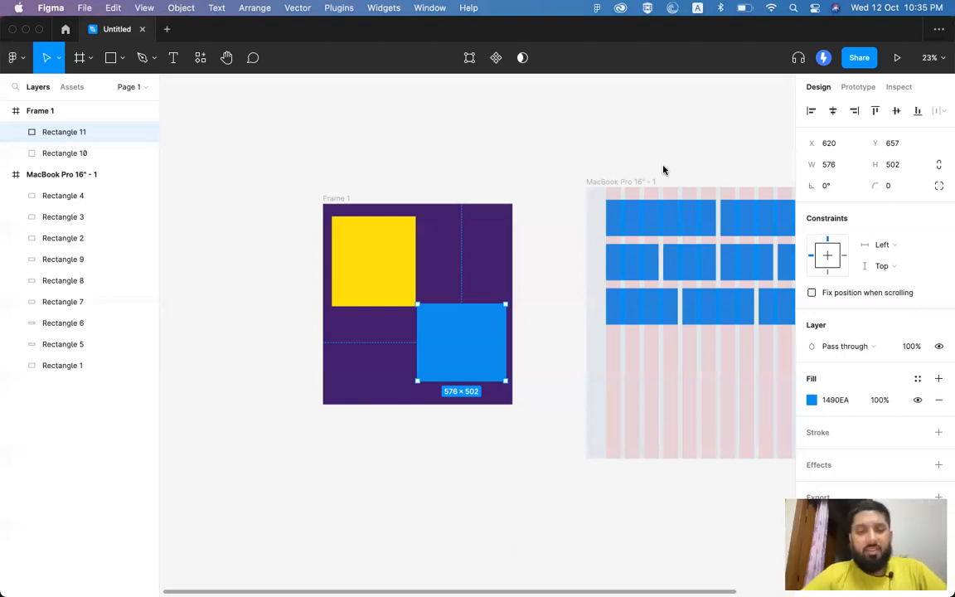
Step: Deselect the blue rectangle in Figma and bring Chrome to the front on fortunaze.com
key("super+Tab")
left_click(429, 145)
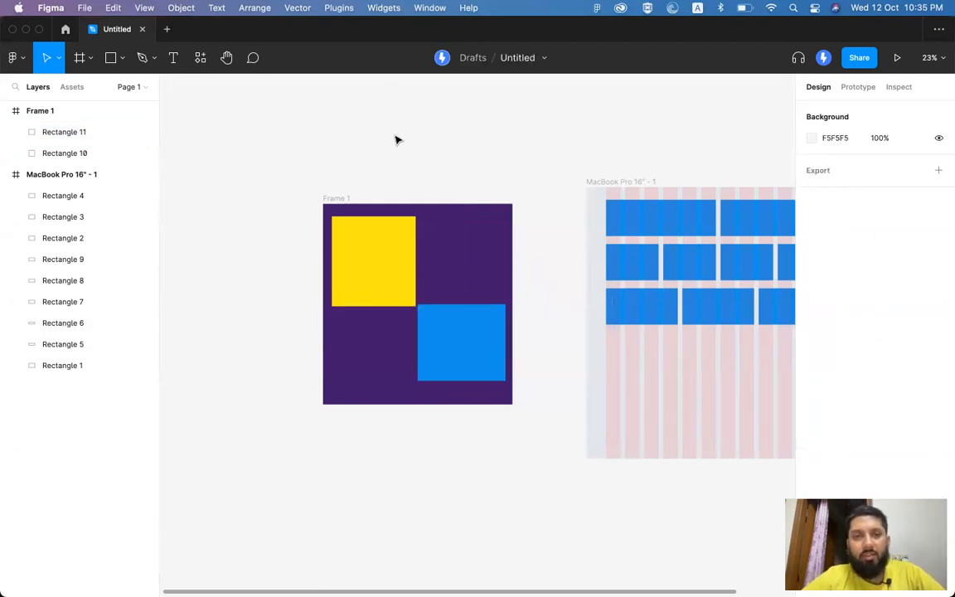
key("super+Tab")
key("super+Tab")
key("super+shift+Tab")
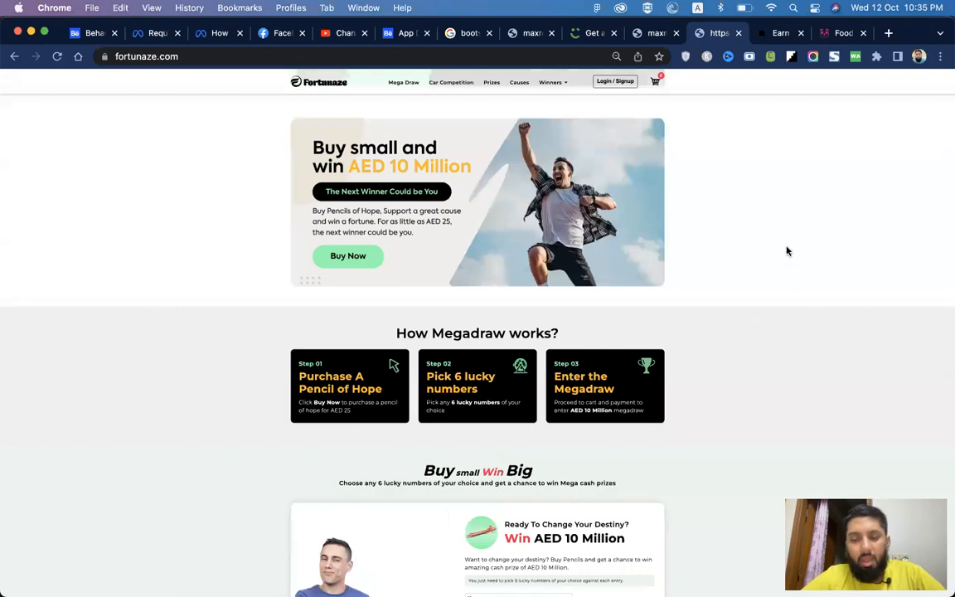
Step: Reset the page zoom to 100% and load the behance.net home feed from the Behance tab
key("super+0")
left_click(400, 33)
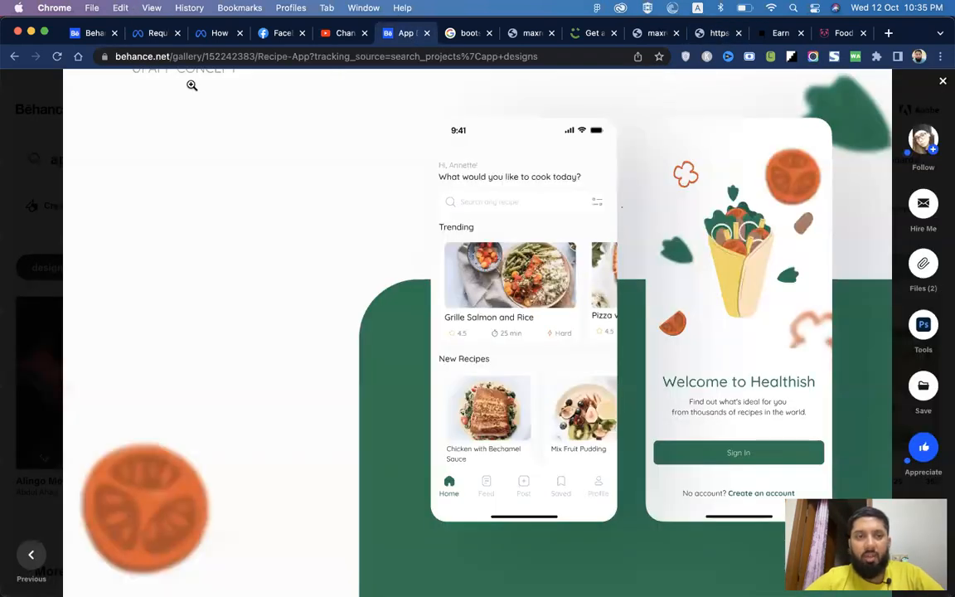
left_click_drag(170, 56, 651, 190)
key("BackSpace")
key("Return")
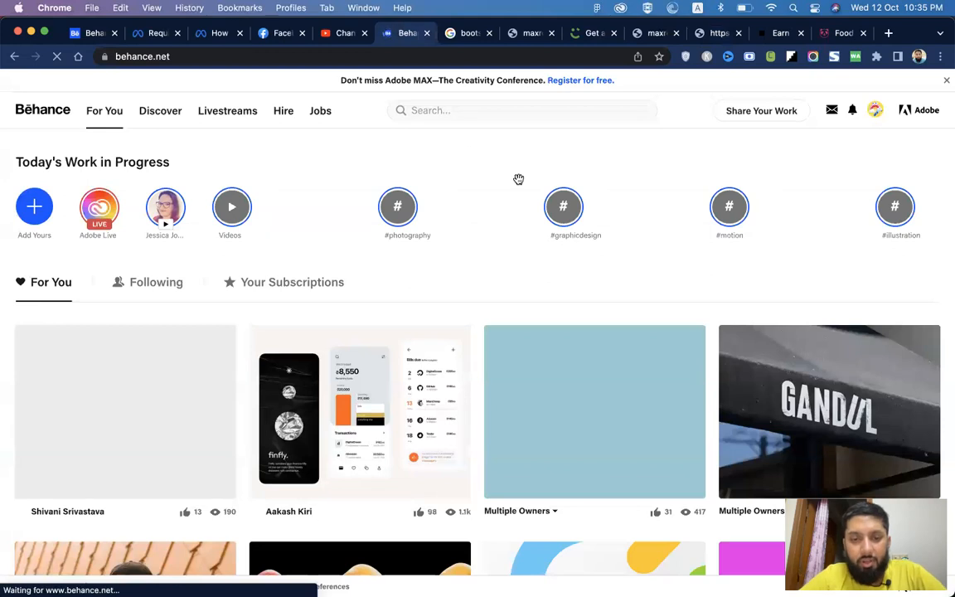
Step: Open the Mobile app Design project from the For You feed, then return to Figma
scroll(411, 317, "down", 3)
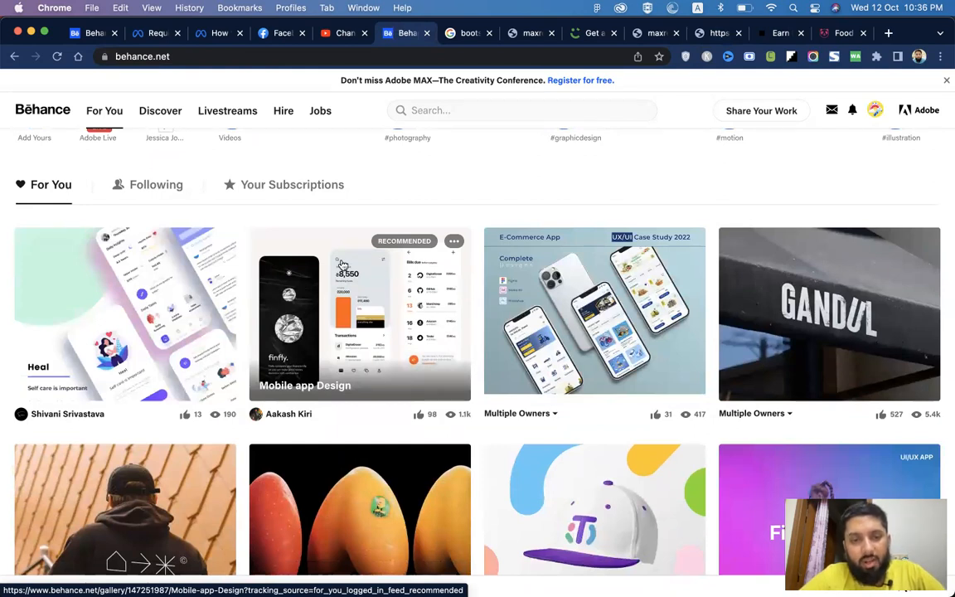
left_click(381, 281)
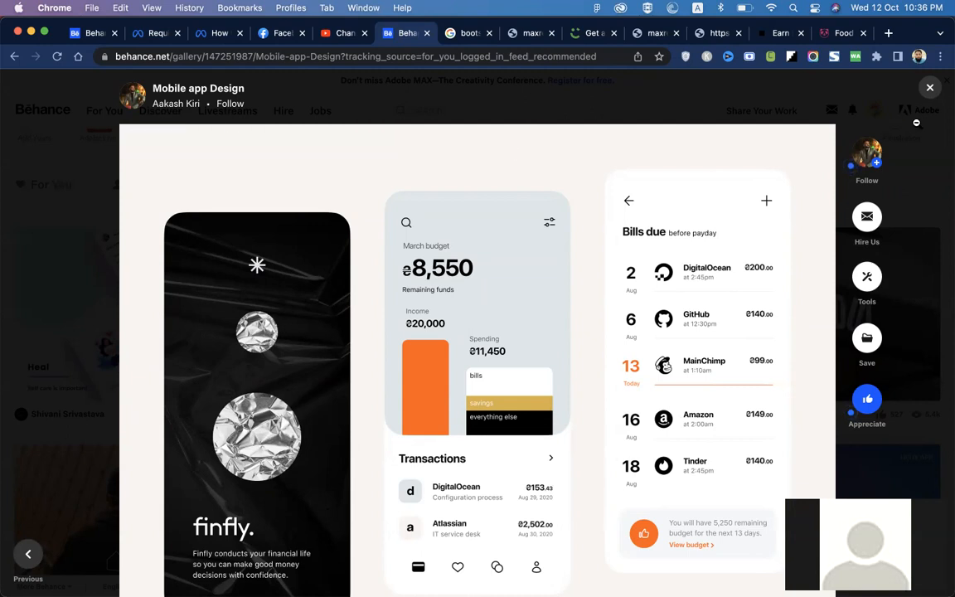
left_click(929, 87)
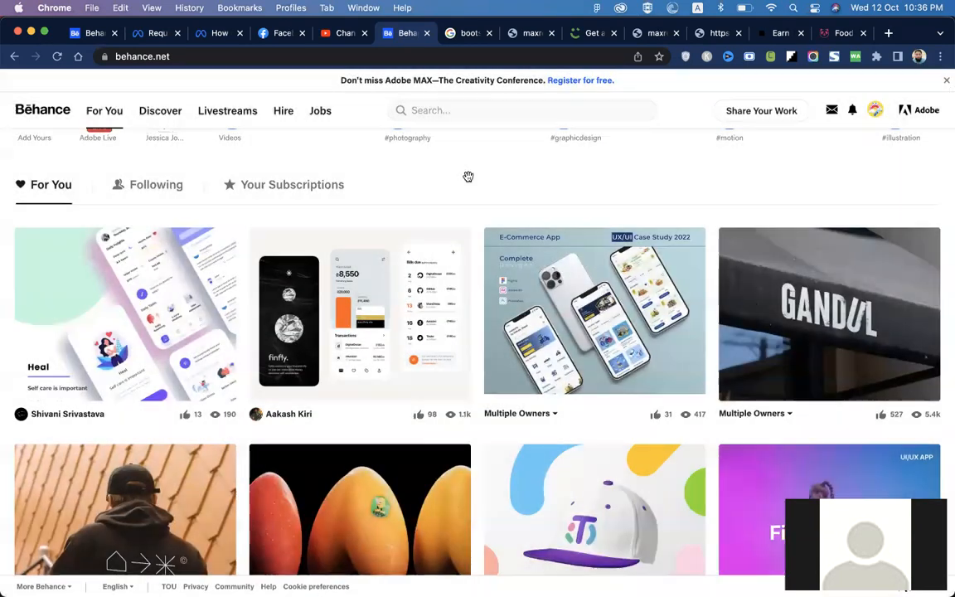
left_click(386, 262)
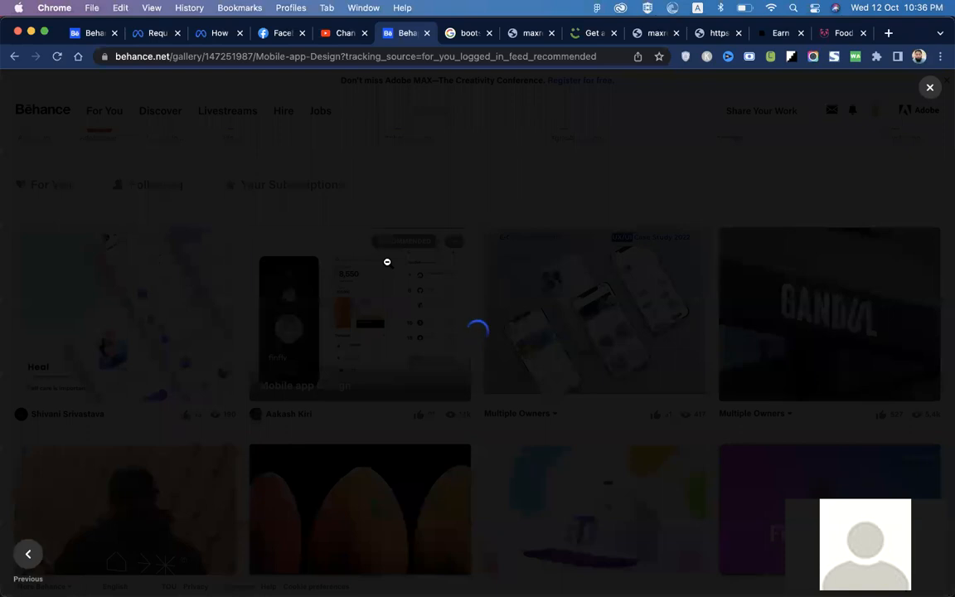
key("super+Tab")
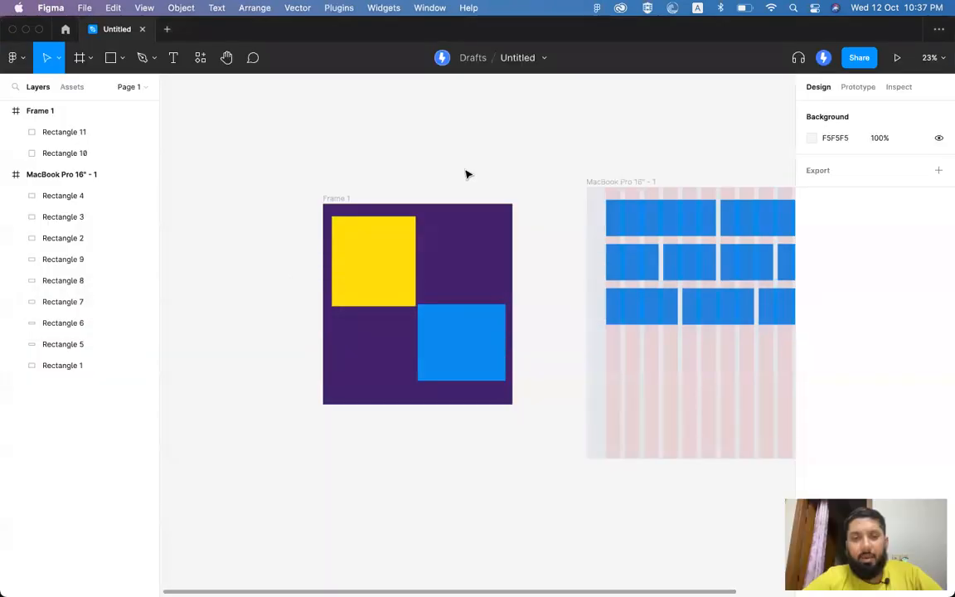
Step: Add a text box right of the MacBook frame with a placeholder name and enlarge it
scroll(466, 174, "right", 10)
scroll(467, 174, "down", 4)
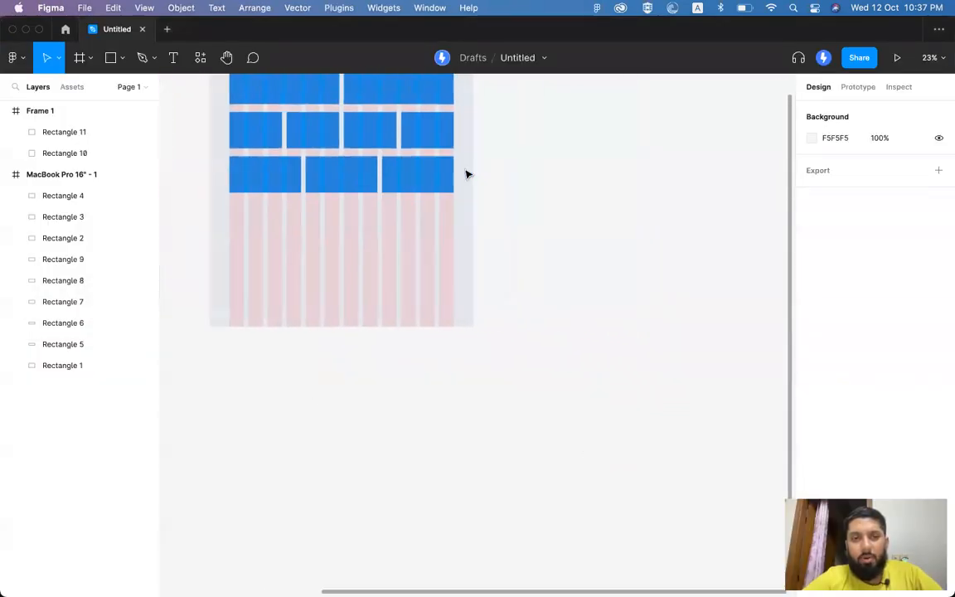
scroll(467, 174, "right", 3)
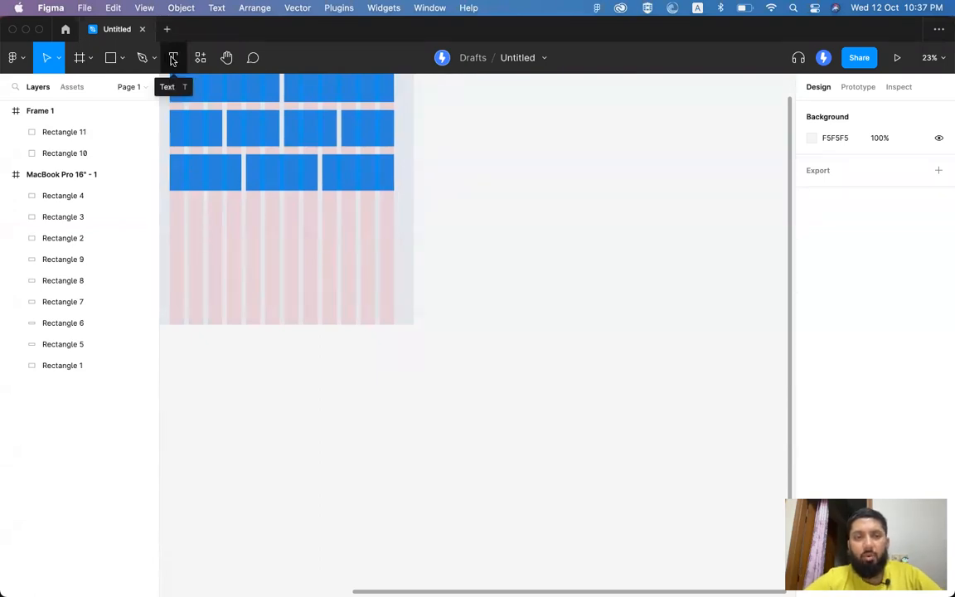
left_click(173, 58)
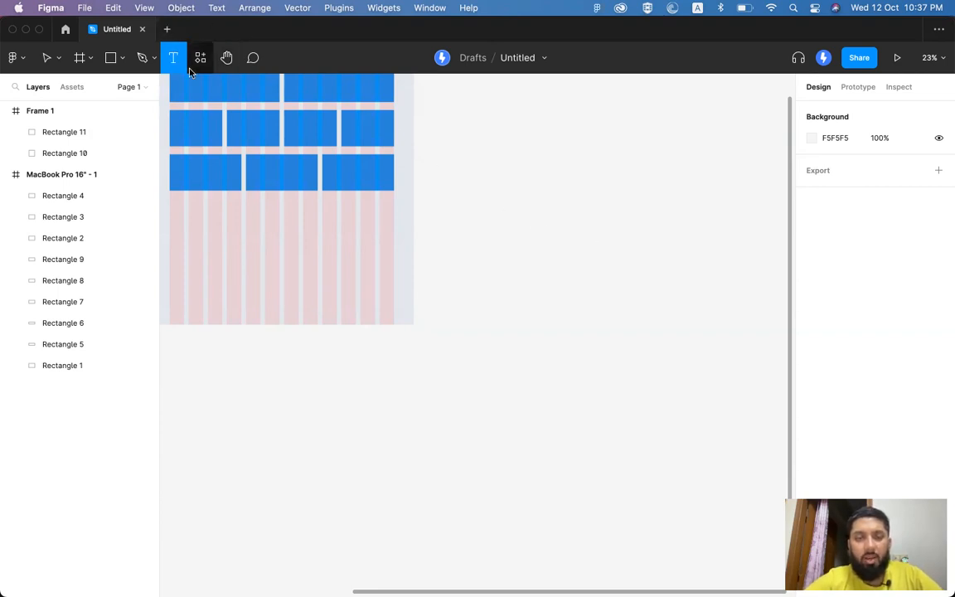
left_click(498, 231)
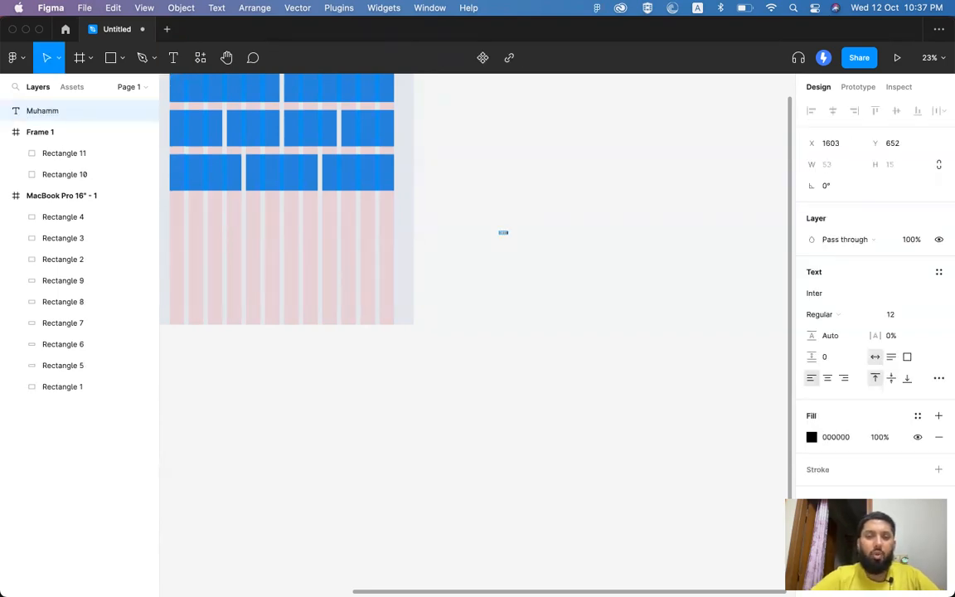
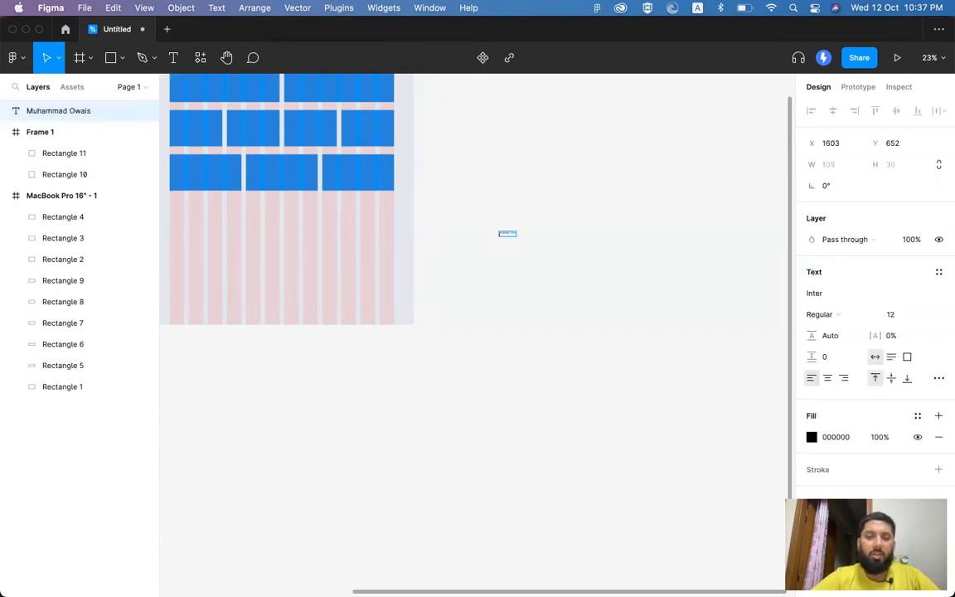
key("super+shift+.")
key("super+shift+.")
key("super+shift+.")
key("super+shift+.")
key("super+shift+.")
key("super+shift+.")
key("super+shift+.")
key("super+shift+.")
key("super+shift+.")
key("super+shift+.")
key("super+shift+.")
key("super+shift+.")
key("super+shift+.")
key("super+shift+.")
key("super+shift+.")
key("super+shift+.")
key("super+shift+.")
key("super+shift+.")
key("super+shift+.")
key("super+shift+.")
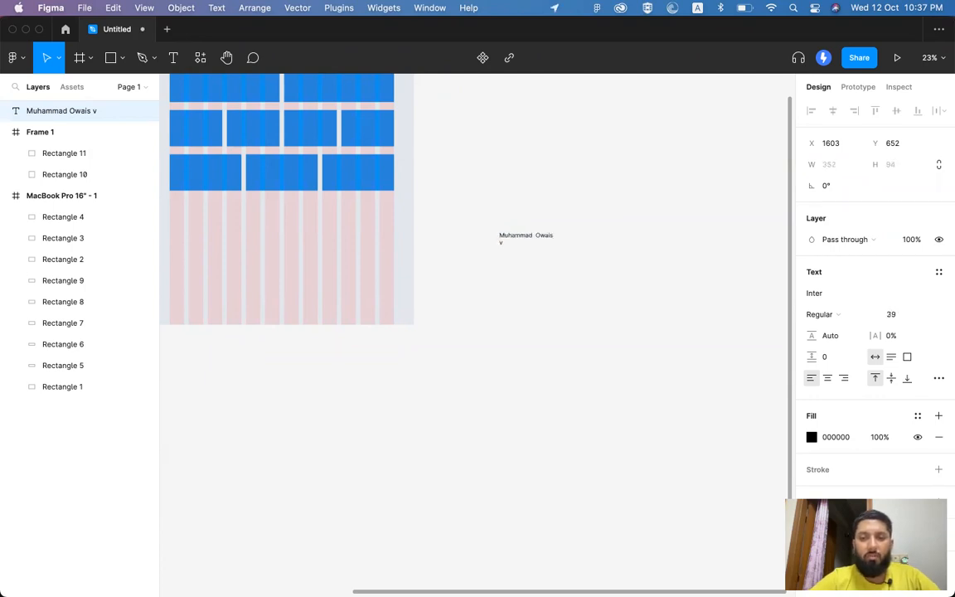
key("super+shift+.")
key("super+shift+.")
key("super+shift+.")
key("super+shift+.")
key("super+shift+.")
key("super+shift+.")
key("super+shift+.")
key("super+shift+.")
key("super+shift+.")
key("super+shift+.")
key("super+shift+.")
key("super+shift+.")
key("super+shift+.")
key("super+shift+.")
key("super+shift+.")
key("super+shift+.")
key("super+shift+.")
key("super+shift+.")
key("super+shift+.")
key("super+shift+.")
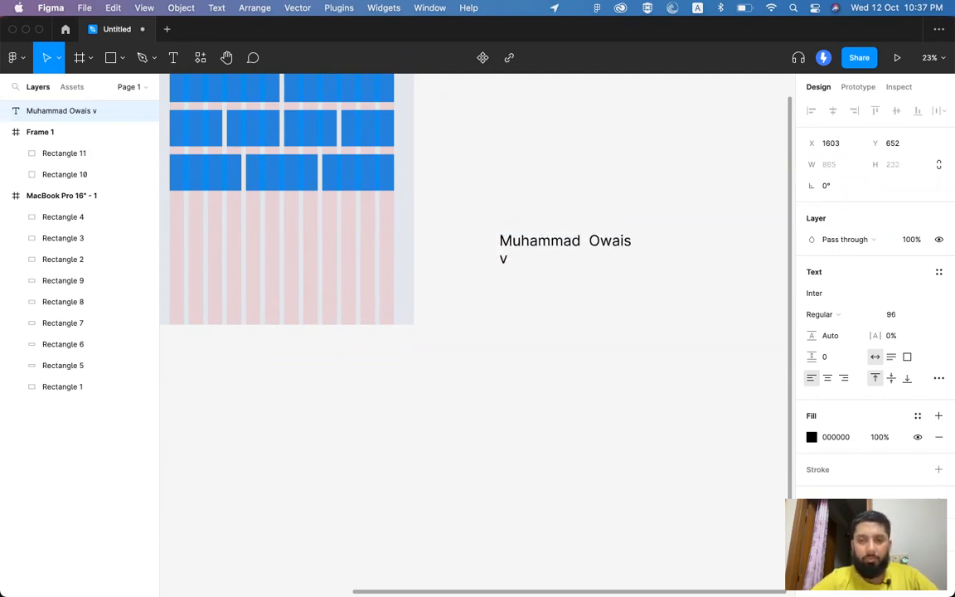
key("super+shift+.")
key("super+shift+.")
key("super+shift+.")
key("super+shift+.")
key("super+shift+.")
key("super+shift+.")
key("super+shift+.")
key("super+shift+.")
key("super+shift+.")
key("super+shift+.")
key("super+shift+.")
key("super+shift+.")
key("super+shift+.")
Step: Replace the text box's content with 'Welcome to ilmyst.com'
double_click(605, 243)
left_click_drag(605, 243, 539, 247)
key("super+a")
type("Owa")
key("super+a")
type("Welcom")
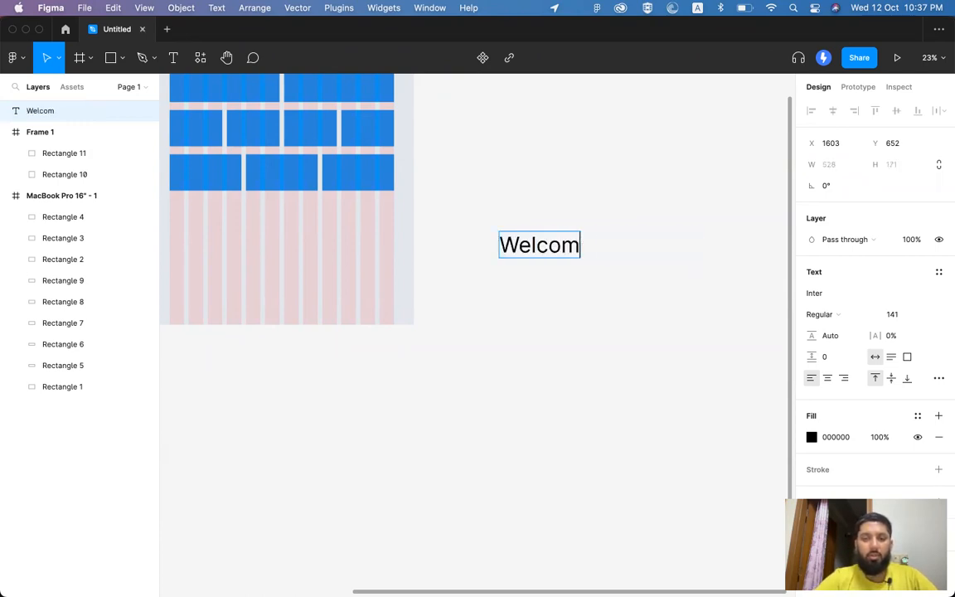
type("e to ilmyst.com")
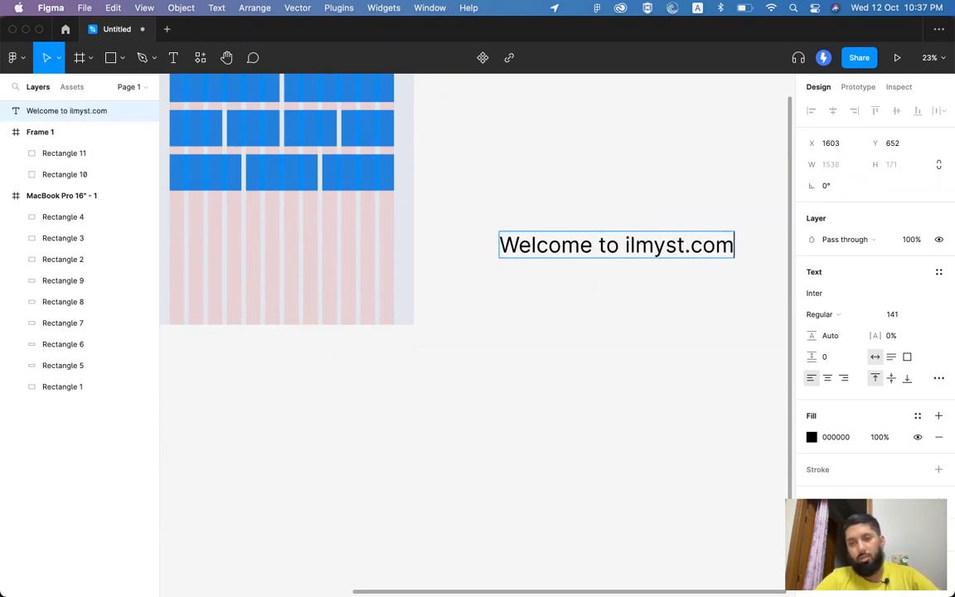
key("Escape")
Step: Move the heading up beside the MacBook frame and set its font size to 30
left_click_drag(604, 245, 530, 177)
left_click(892, 315)
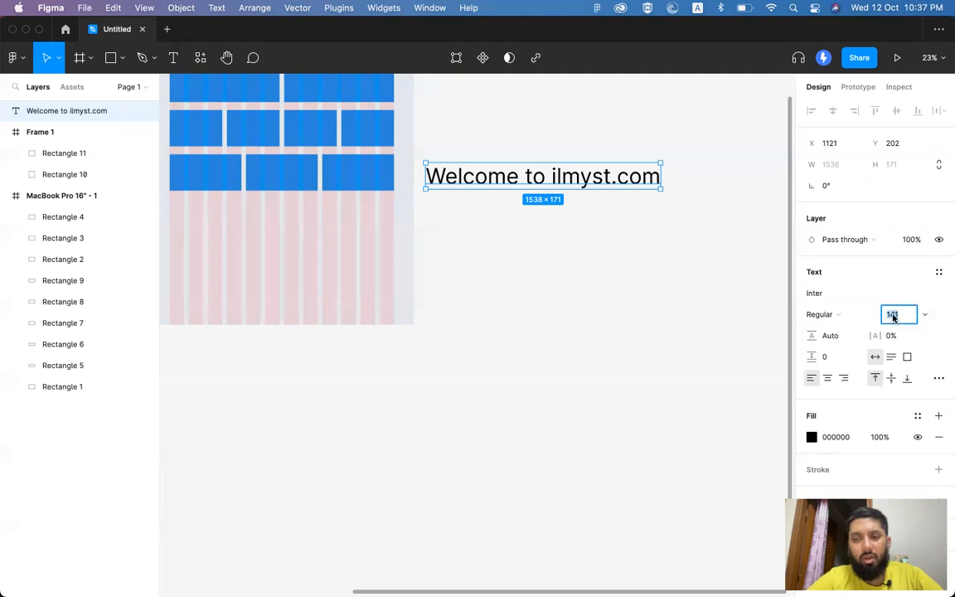
type("30")
key("Return")
Step: Set the heading to font size 40 in the Ingrid Darling font
left_click(898, 316)
type("40")
key("Return")
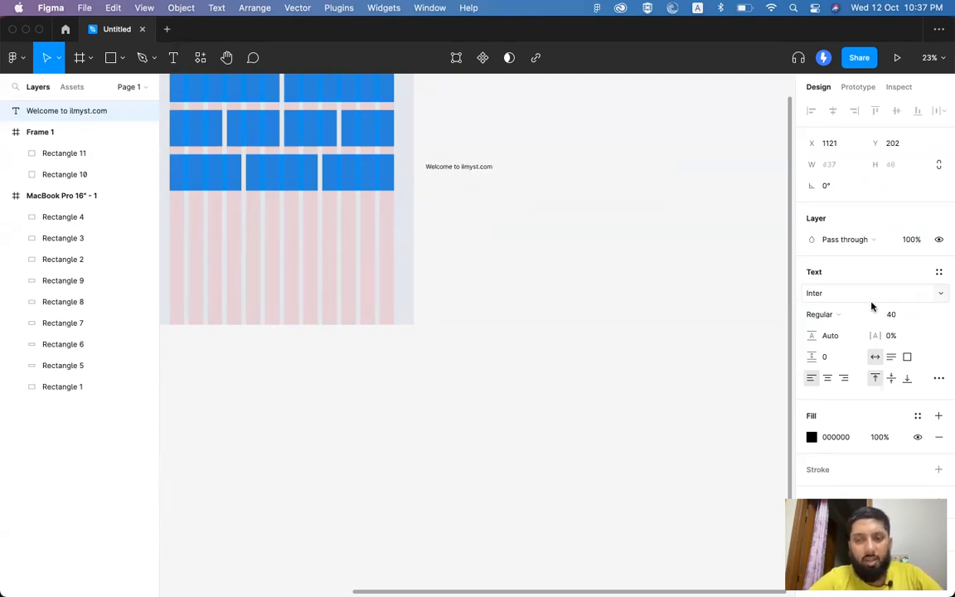
left_click(814, 295)
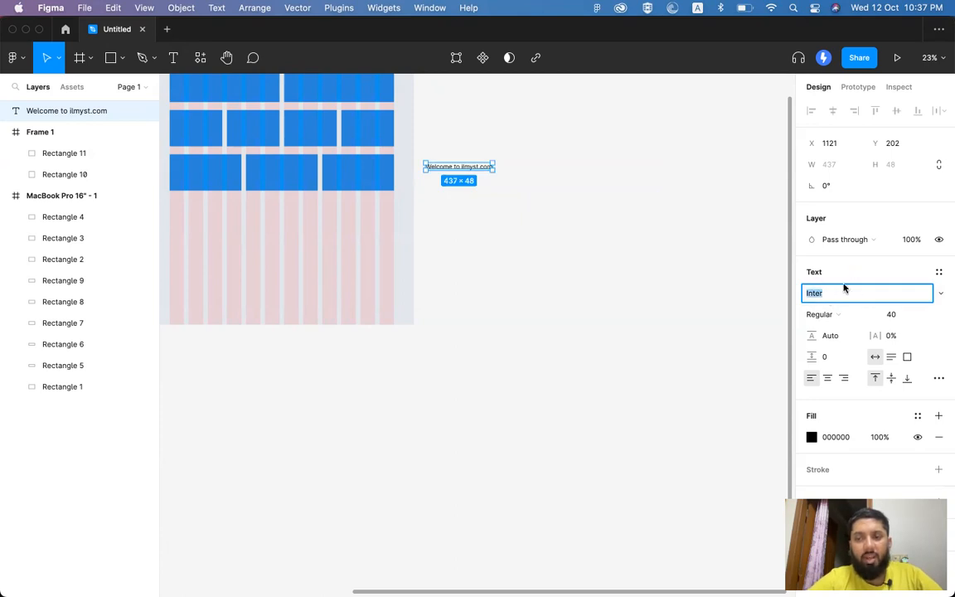
left_click(934, 295)
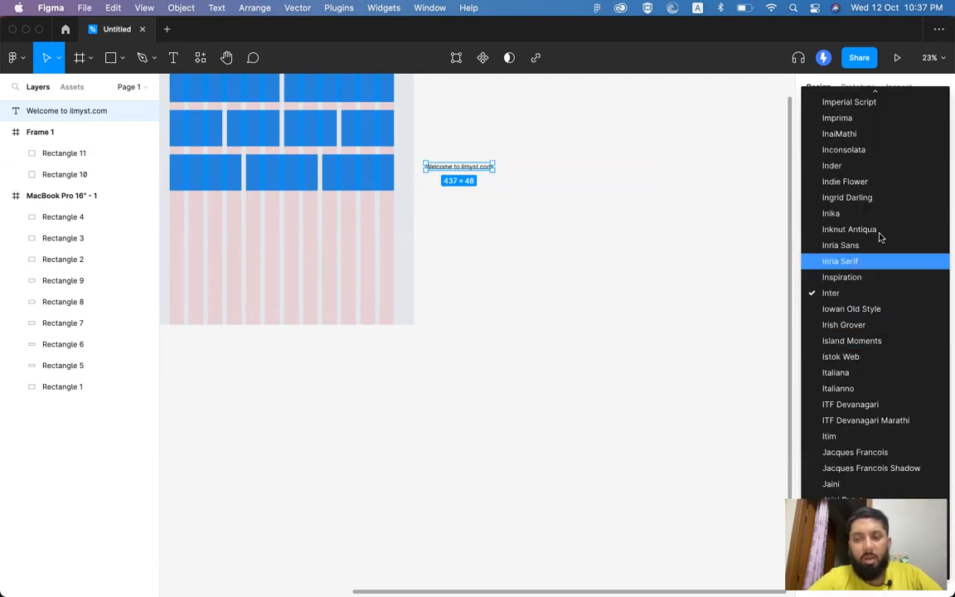
left_click(887, 198)
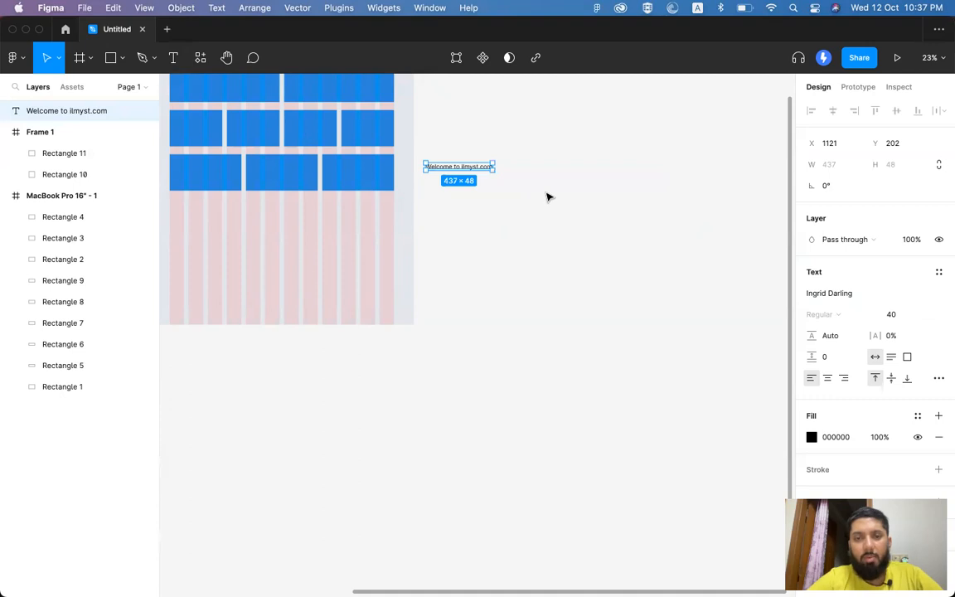
Step: Scale the heading proportionally with K up to about font size 284.24
key("k")
left_click_drag(493, 169, 626, 249)
key("super+z")
left_click(506, 187)
key("v")
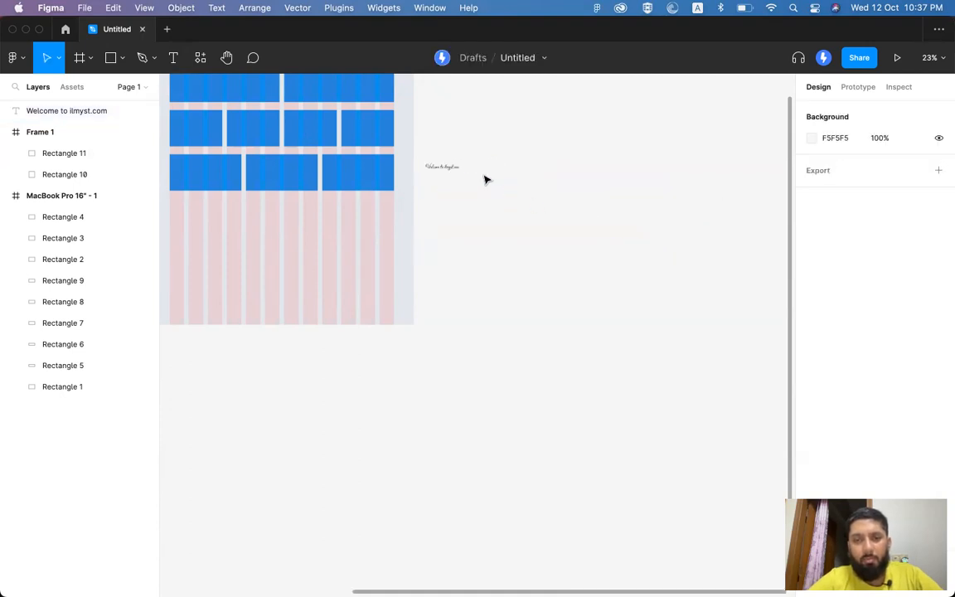
left_click(451, 171)
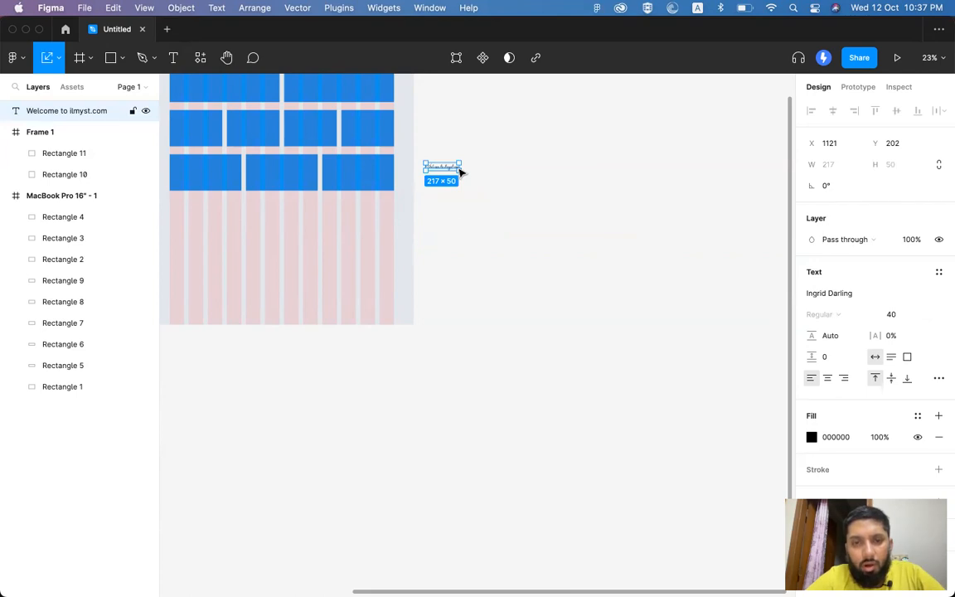
left_click_drag(458, 168, 663, 253)
key("v")
left_click(630, 200)
left_click(621, 174)
Step: Change the heading's font family to Montserrat
left_click(831, 294)
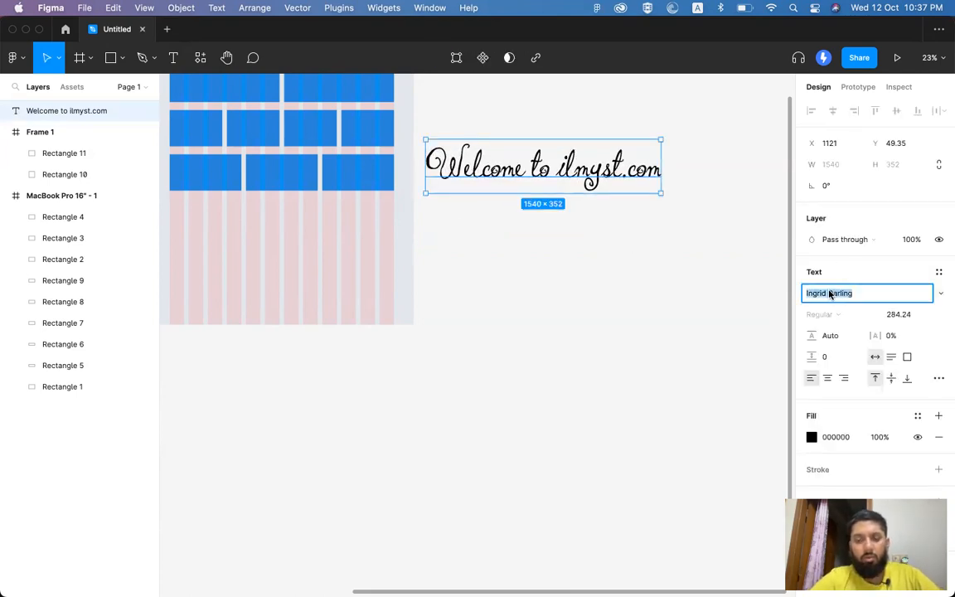
type("Monse")
key("Escape")
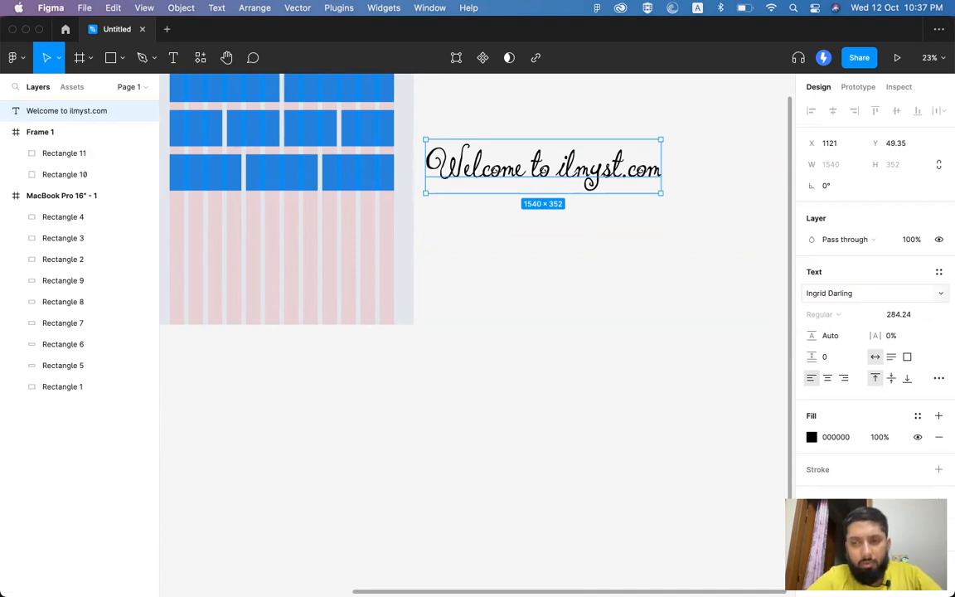
left_click(859, 286)
type("Montserrat")
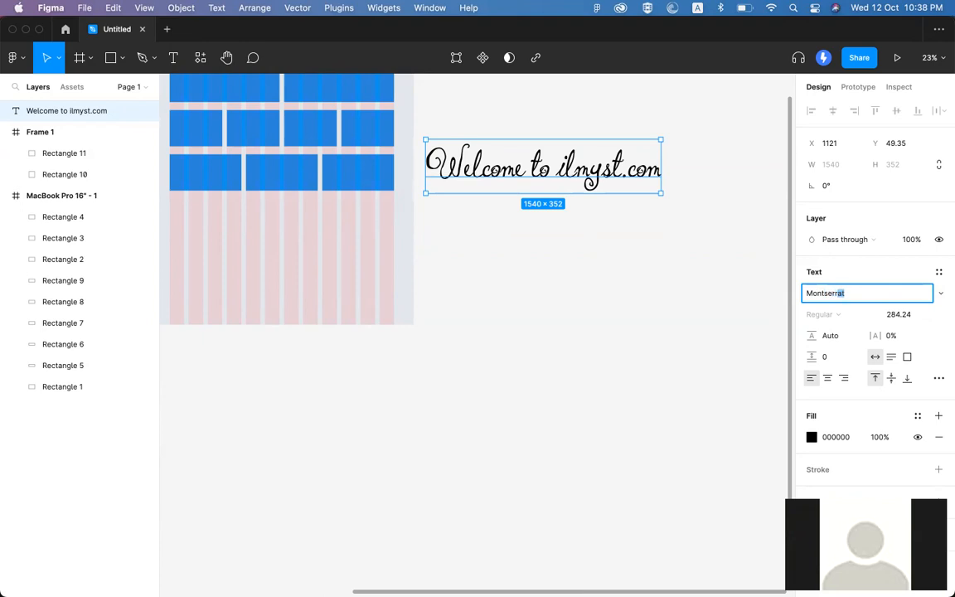
key("Return")
scroll(701, 218, "down", 5)
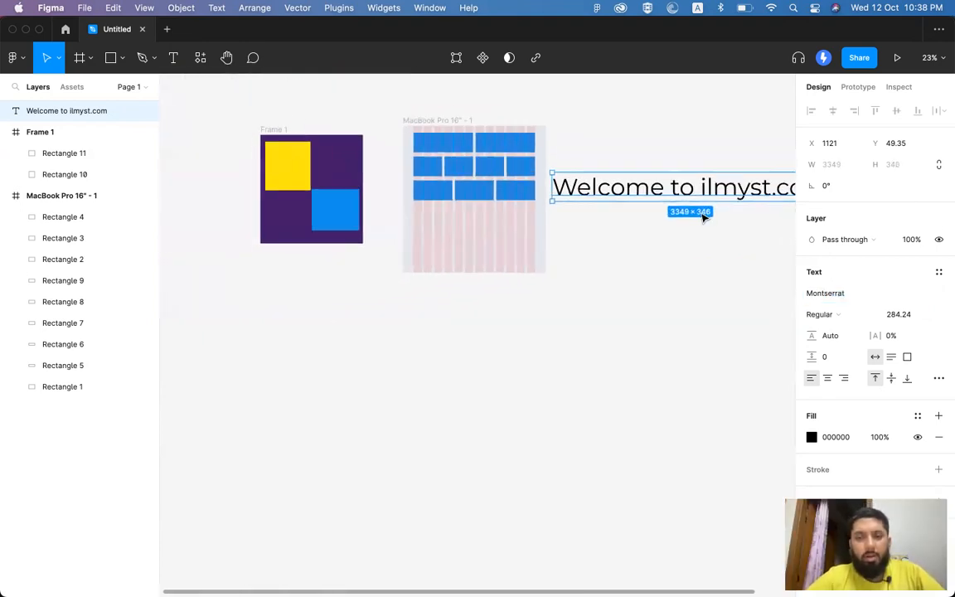